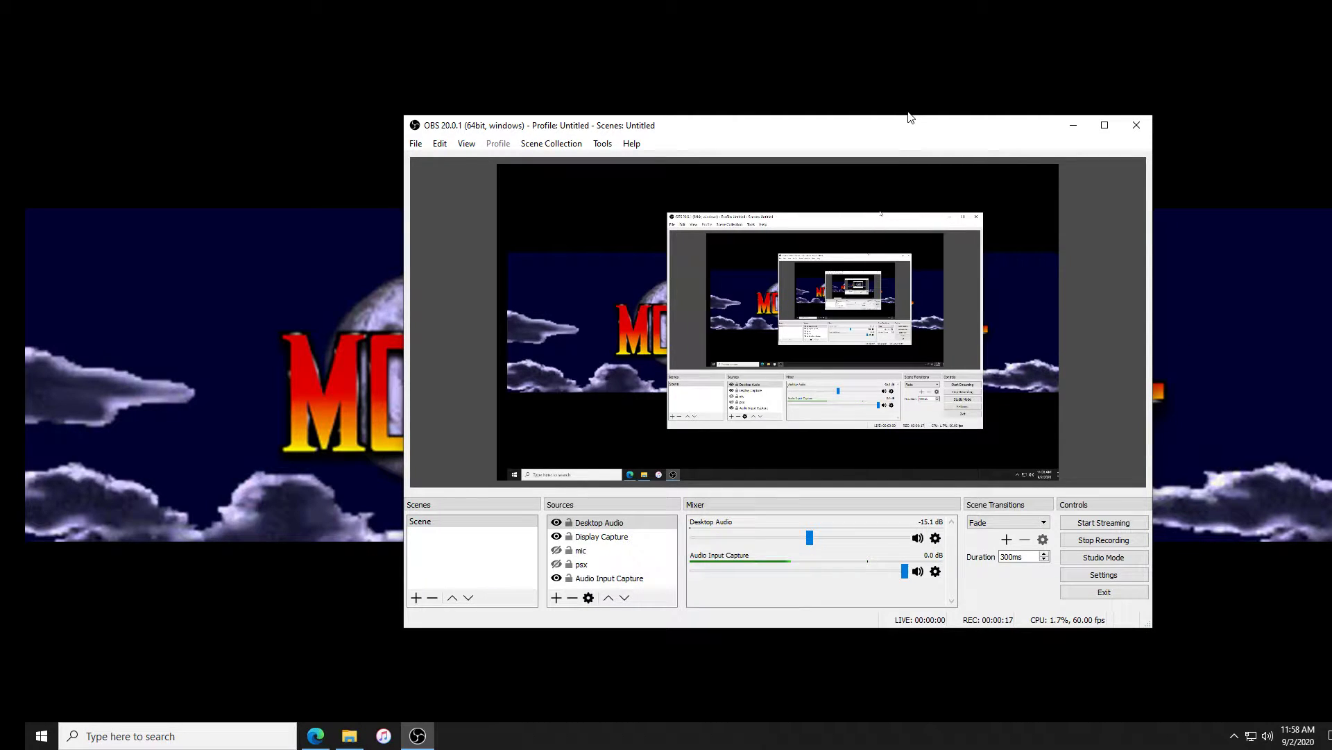
Minimize OBS Studio and bring the Mortal Kombat Plus website in Edge to the front
{"action": "left_click", "coordinate": [1073, 126]}
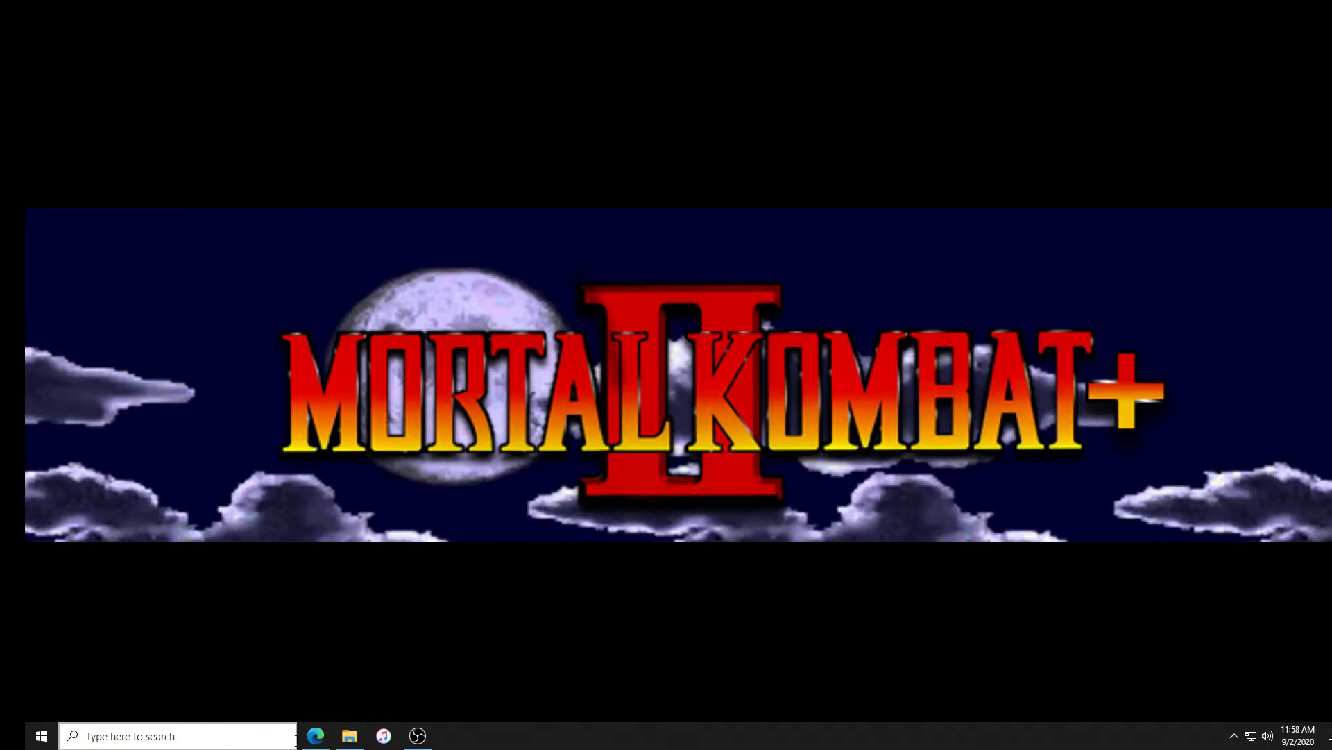
{"action": "left_click", "coordinate": [314, 737]}
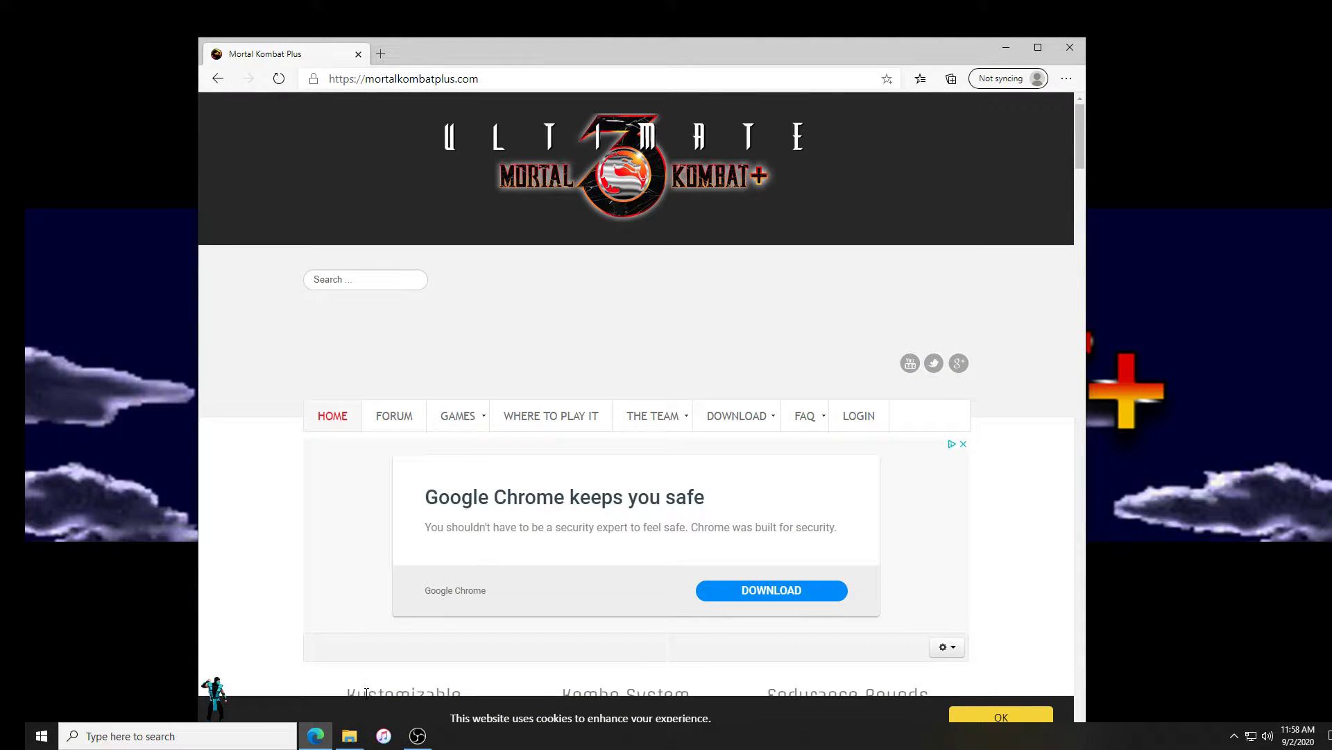
Bring up the C:\New folder window listing mame64.exe, roms and mk2p(beta 2).bat
{"action": "left_click", "coordinate": [349, 735]}
{"action": "left_click_drag", "start_coordinate": [463, 540], "coordinate": [378, 533]}
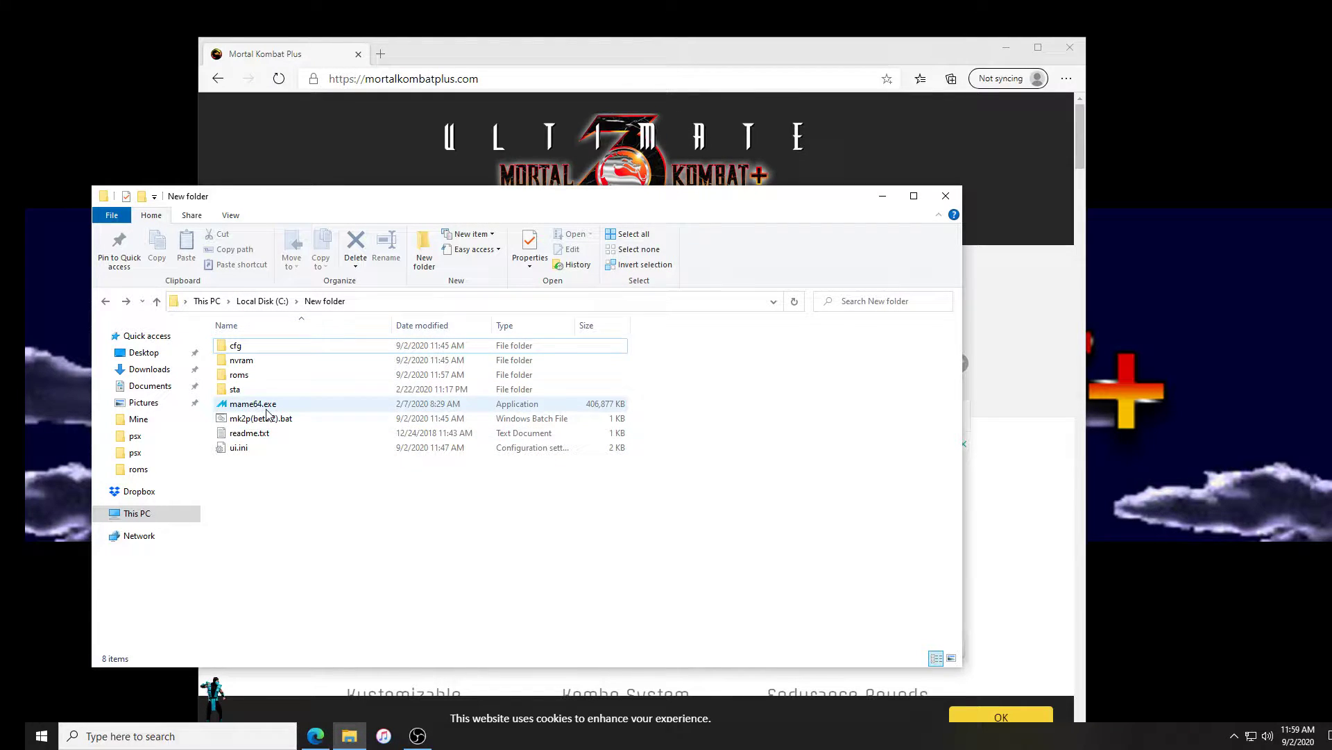
{"action": "right_click", "coordinate": [269, 423]}
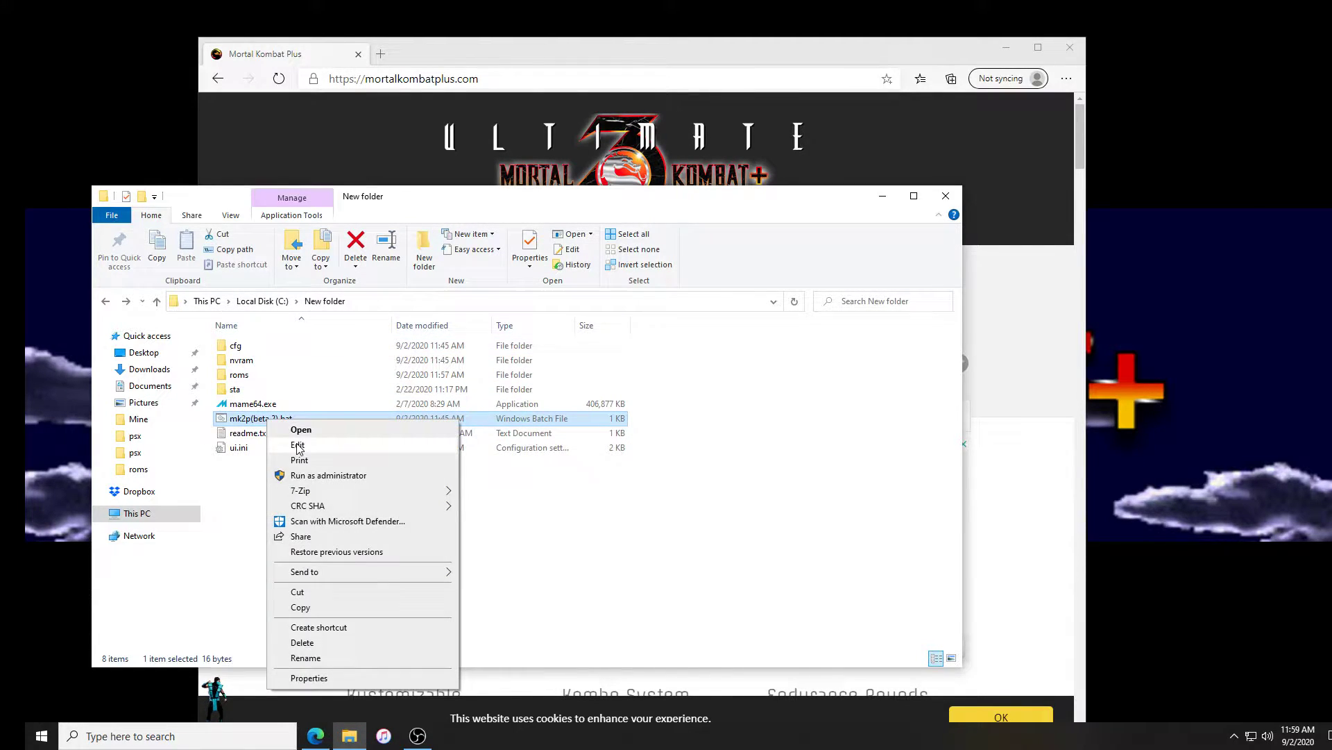
{"action": "left_click", "coordinate": [288, 447]}
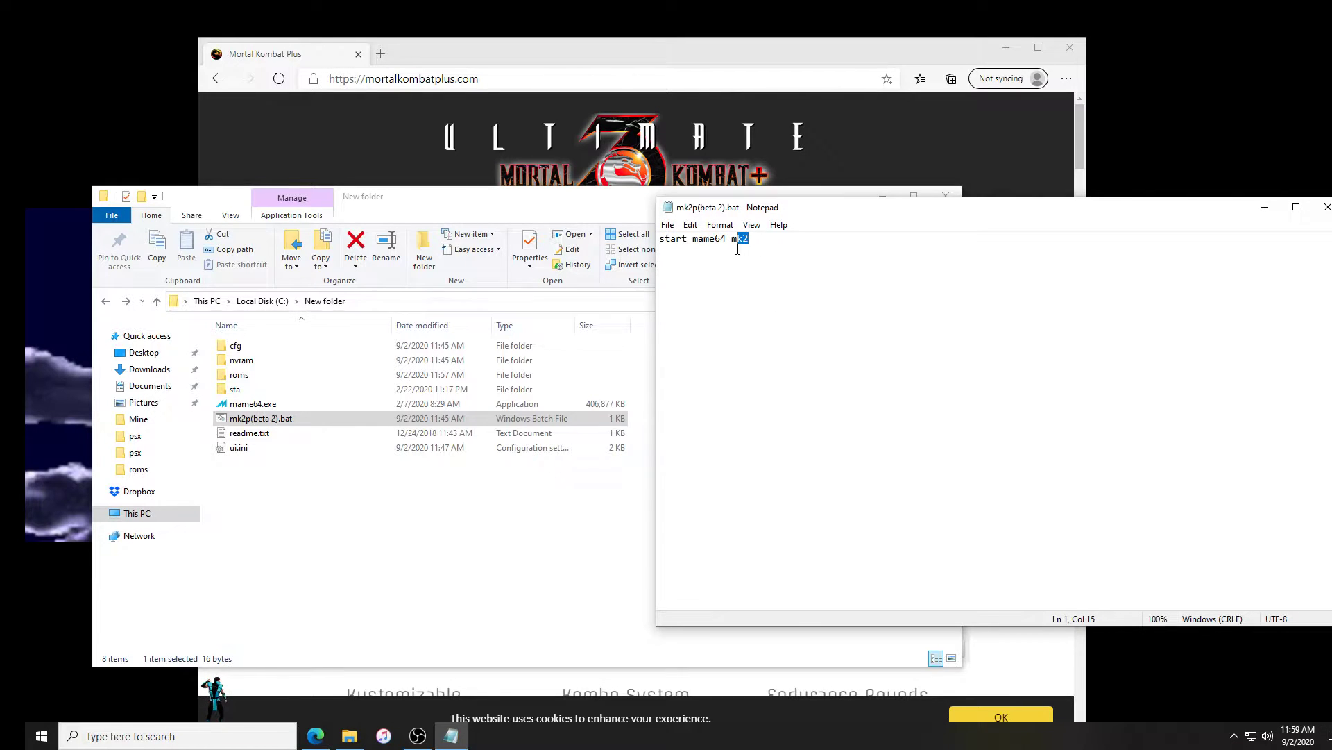
{"action": "left_click", "coordinate": [752, 240]}
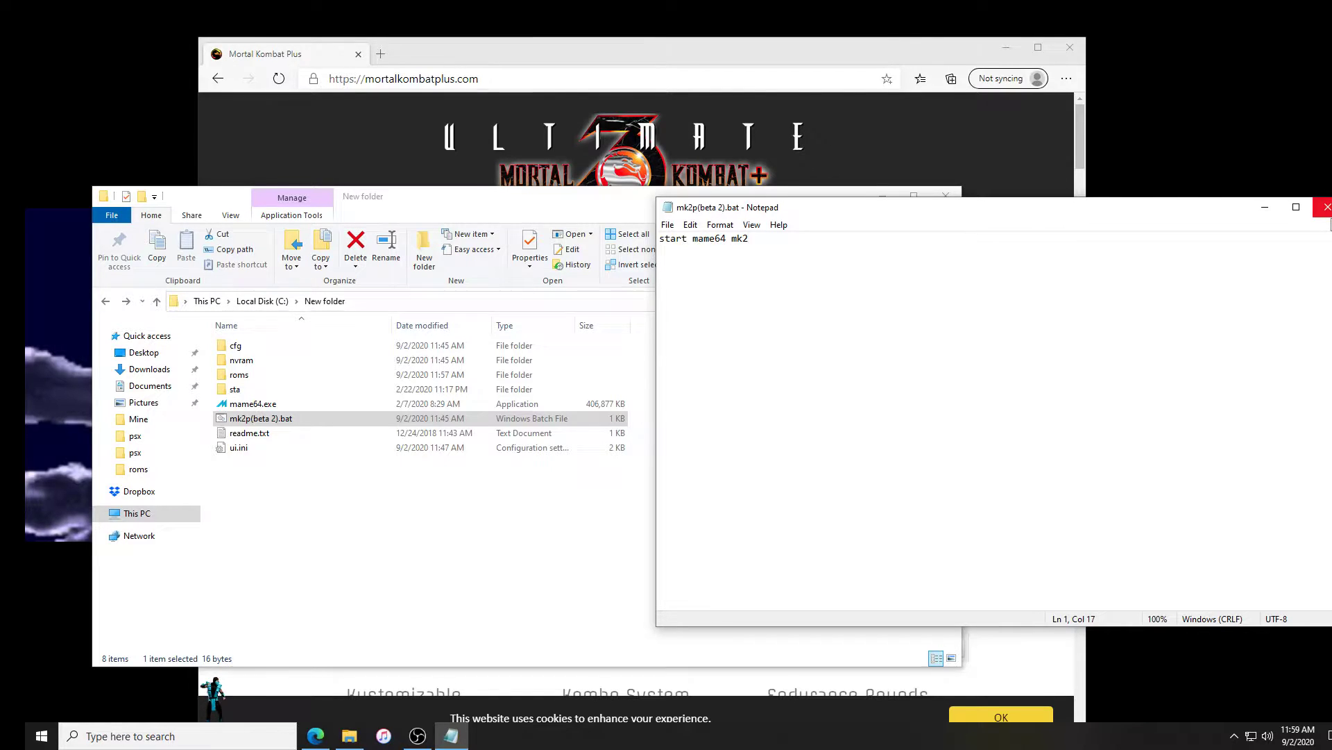
{"action": "left_click", "coordinate": [1327, 211]}
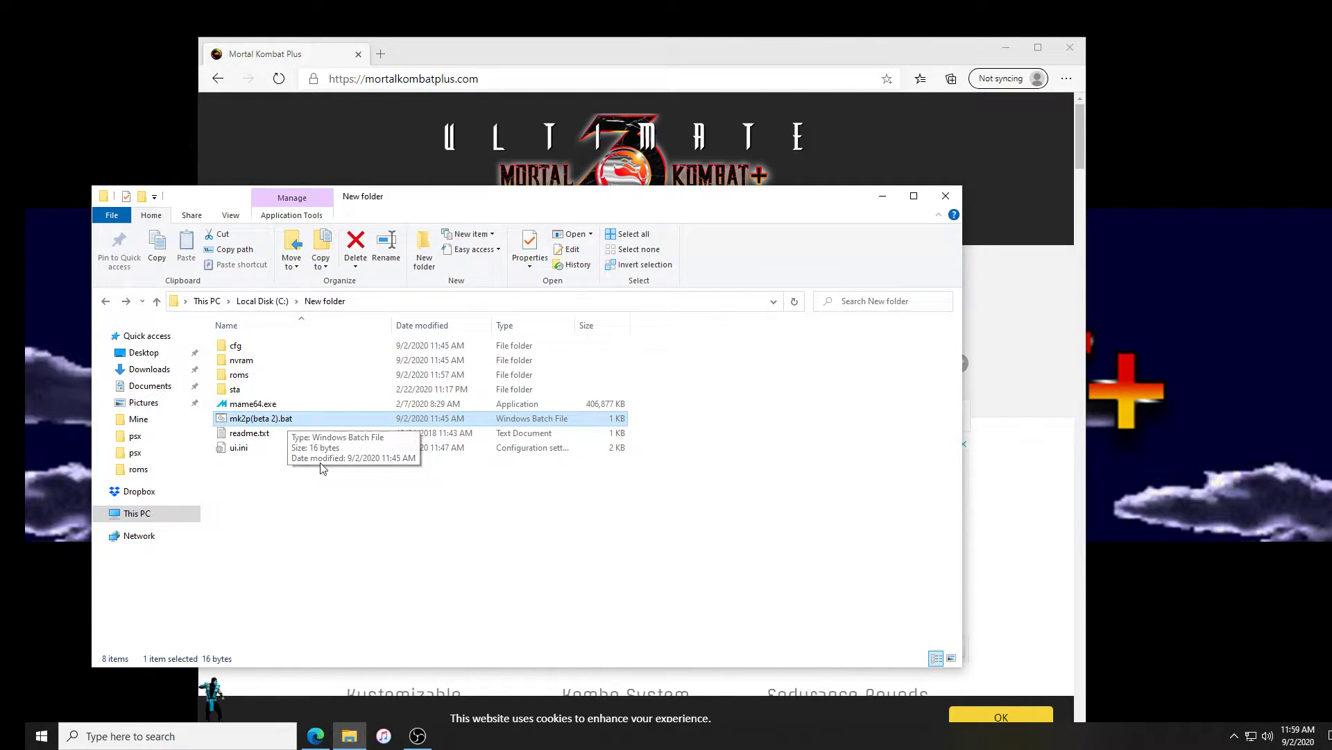
Extract mk2.zip in the roms folder into an mk2 folder
{"action": "double_click", "coordinate": [276, 377]}
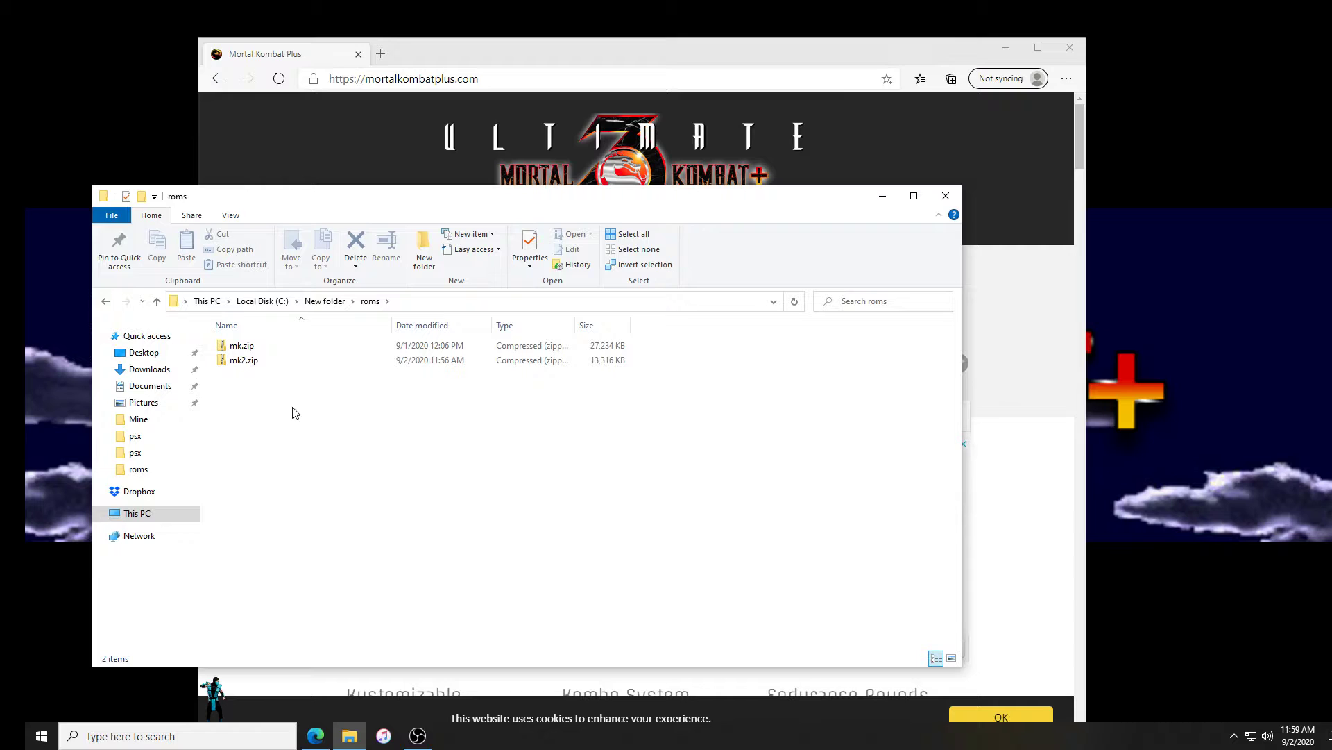
{"action": "left_click", "coordinate": [252, 360]}
{"action": "right_click", "coordinate": [235, 365]}
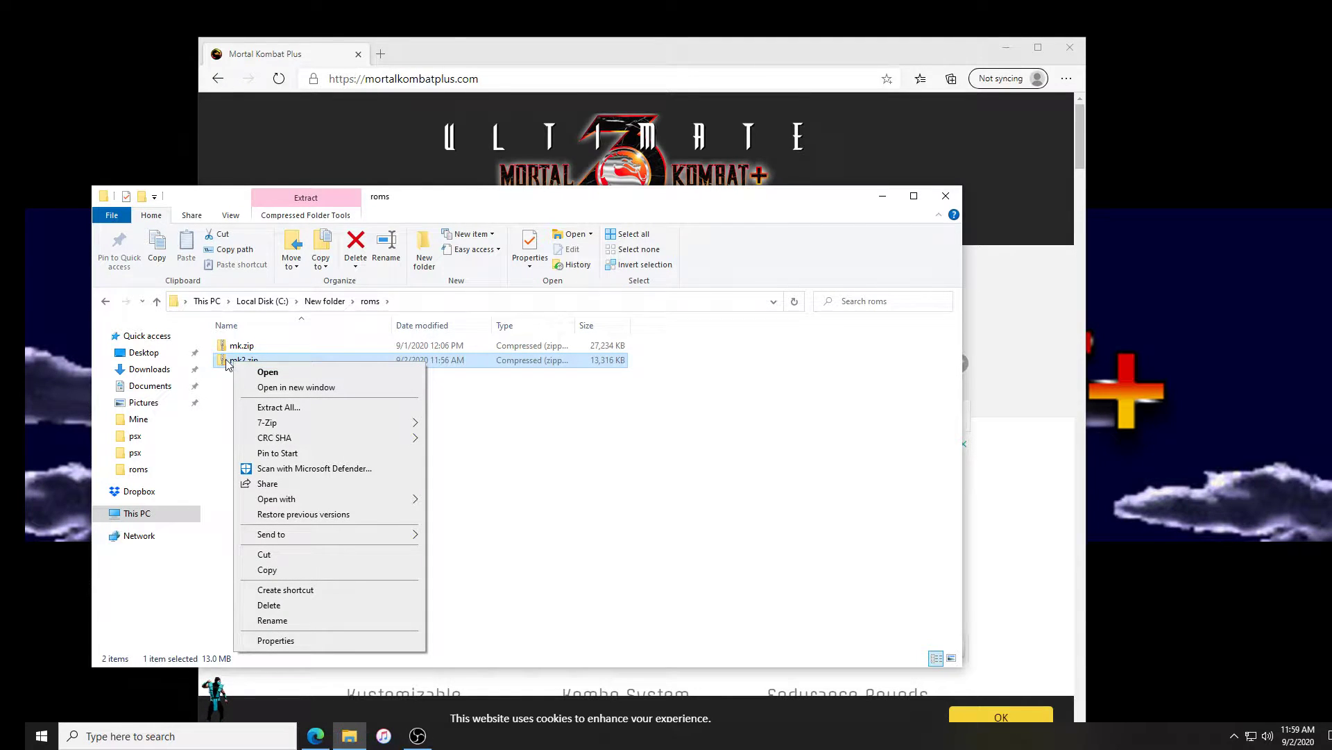
{"action": "left_click", "coordinate": [282, 408]}
{"action": "left_click", "coordinate": [807, 501]}
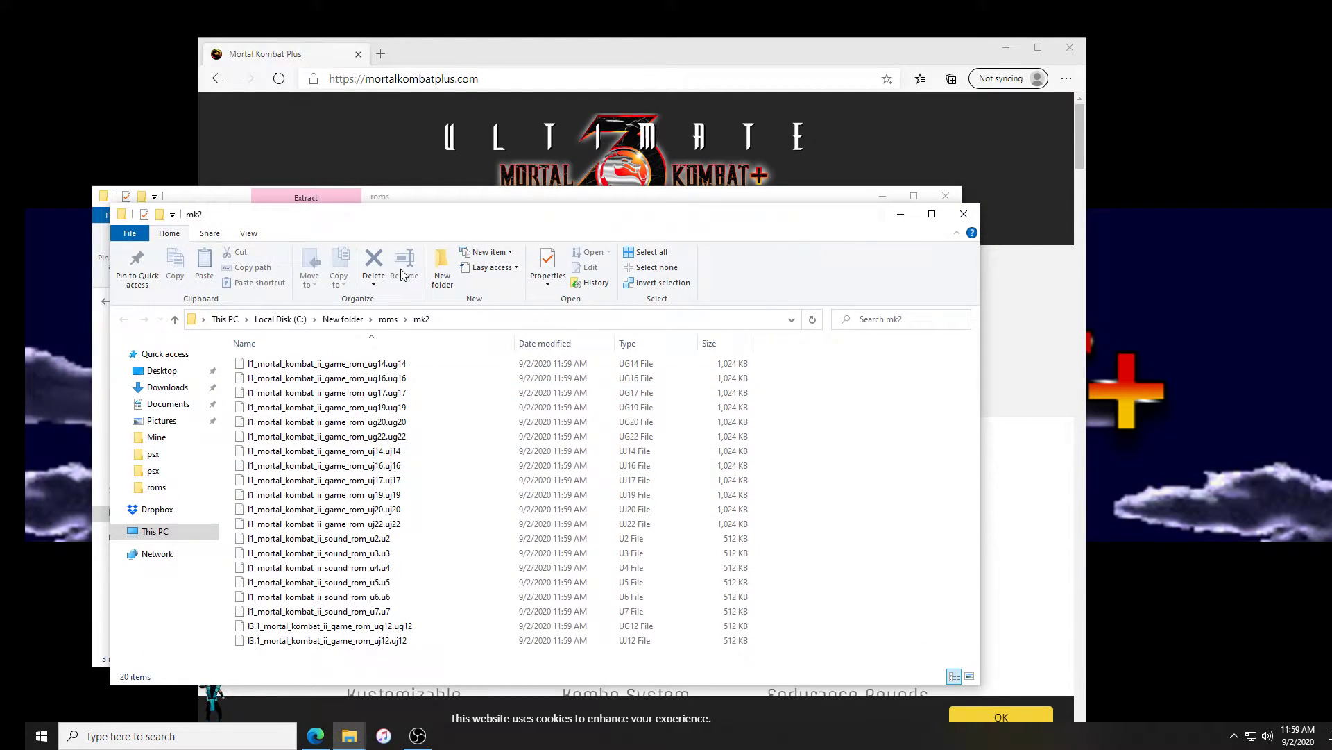
{"action": "left_click", "coordinate": [964, 214]}
Copy the mk2 folder into New folder and rename it 'mk2 original files'
{"action": "left_click", "coordinate": [261, 347]}
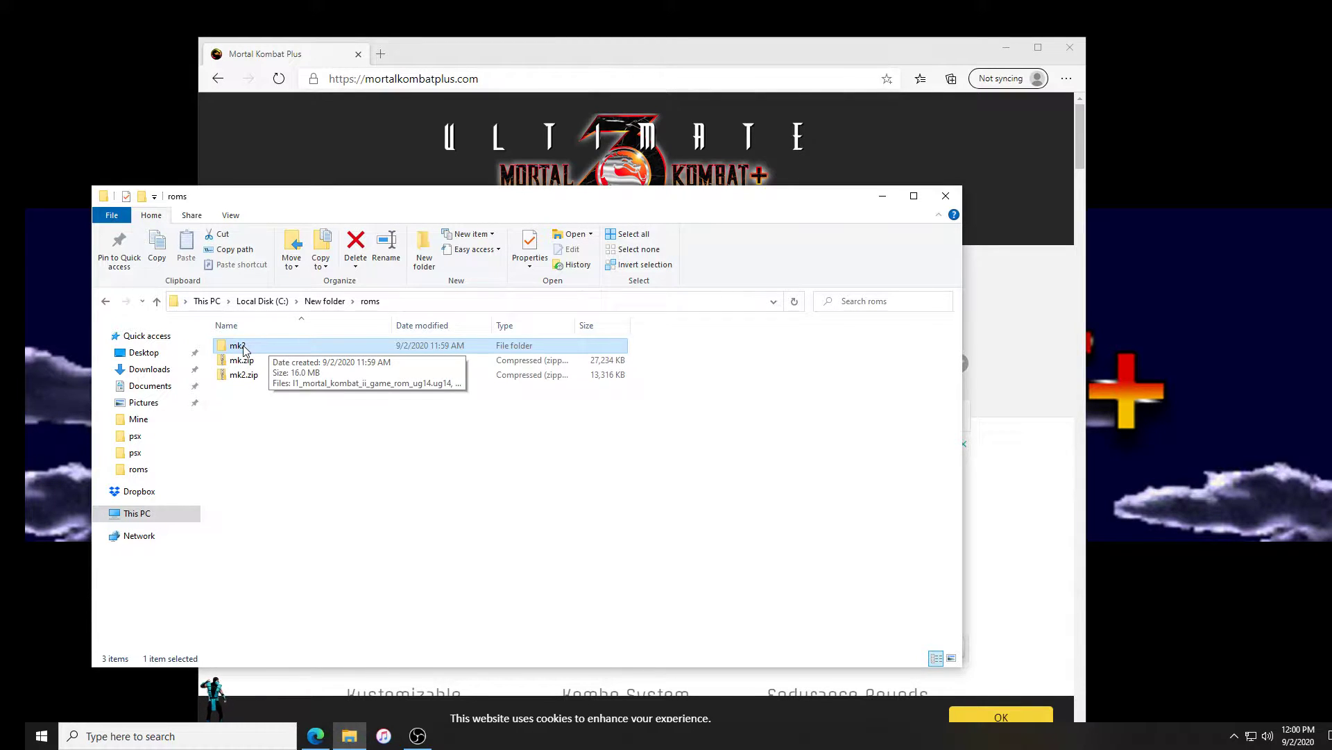
{"action": "right_click", "coordinate": [244, 351]}
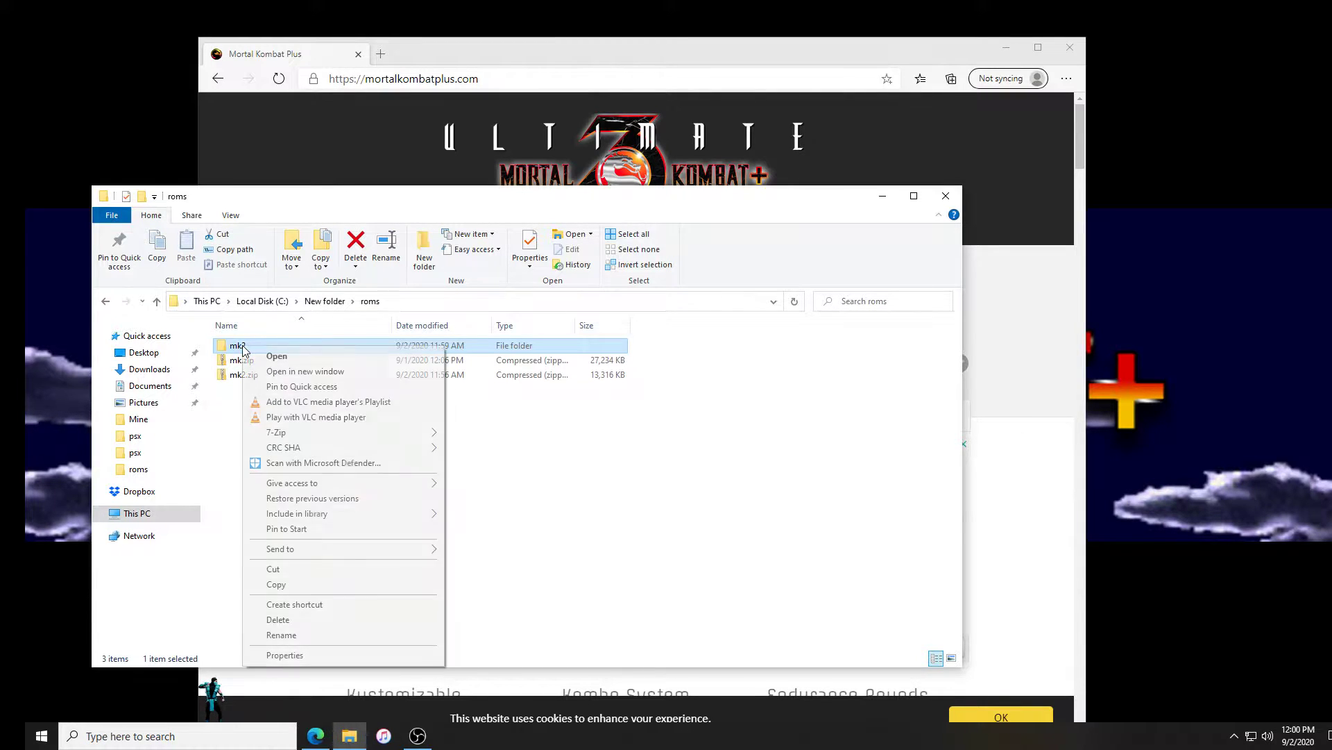
{"action": "left_click", "coordinate": [303, 583]}
{"action": "key", "text": "alt+Up"}
{"action": "right_click", "coordinate": [347, 522]}
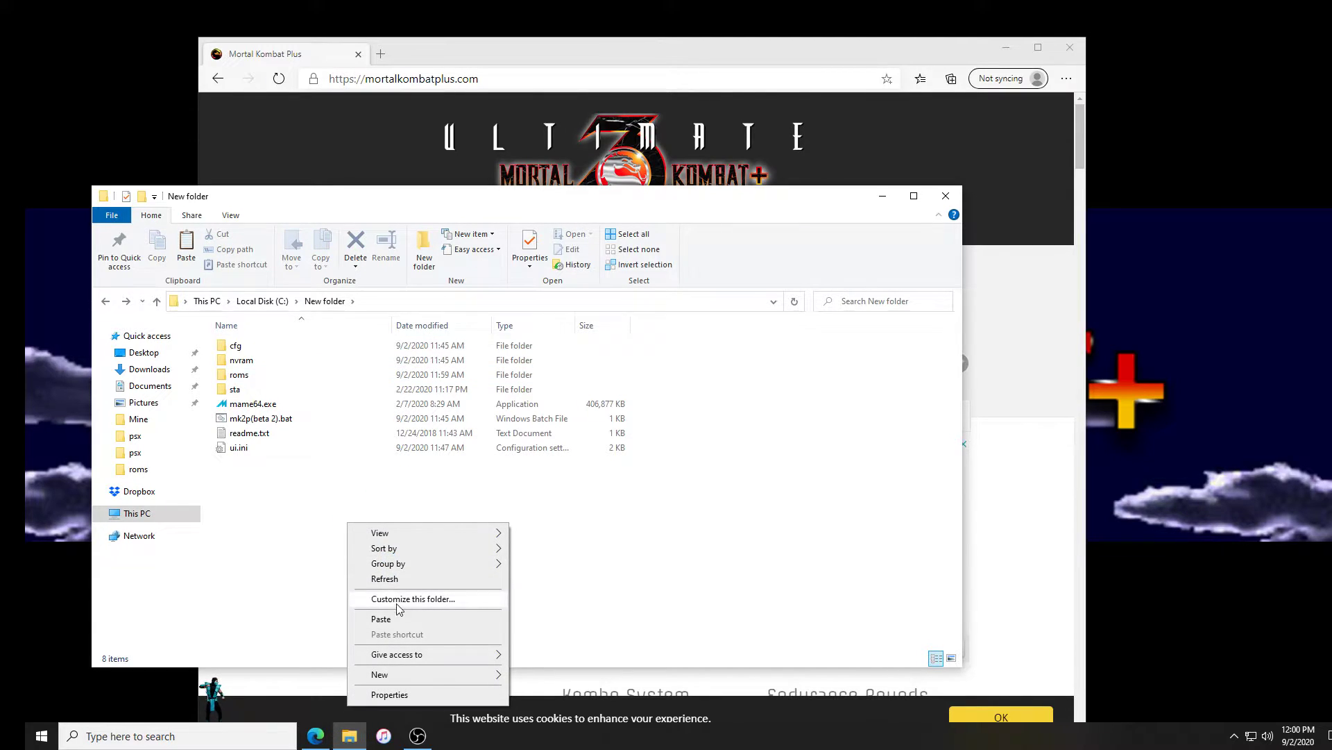
{"action": "left_click", "coordinate": [381, 618]}
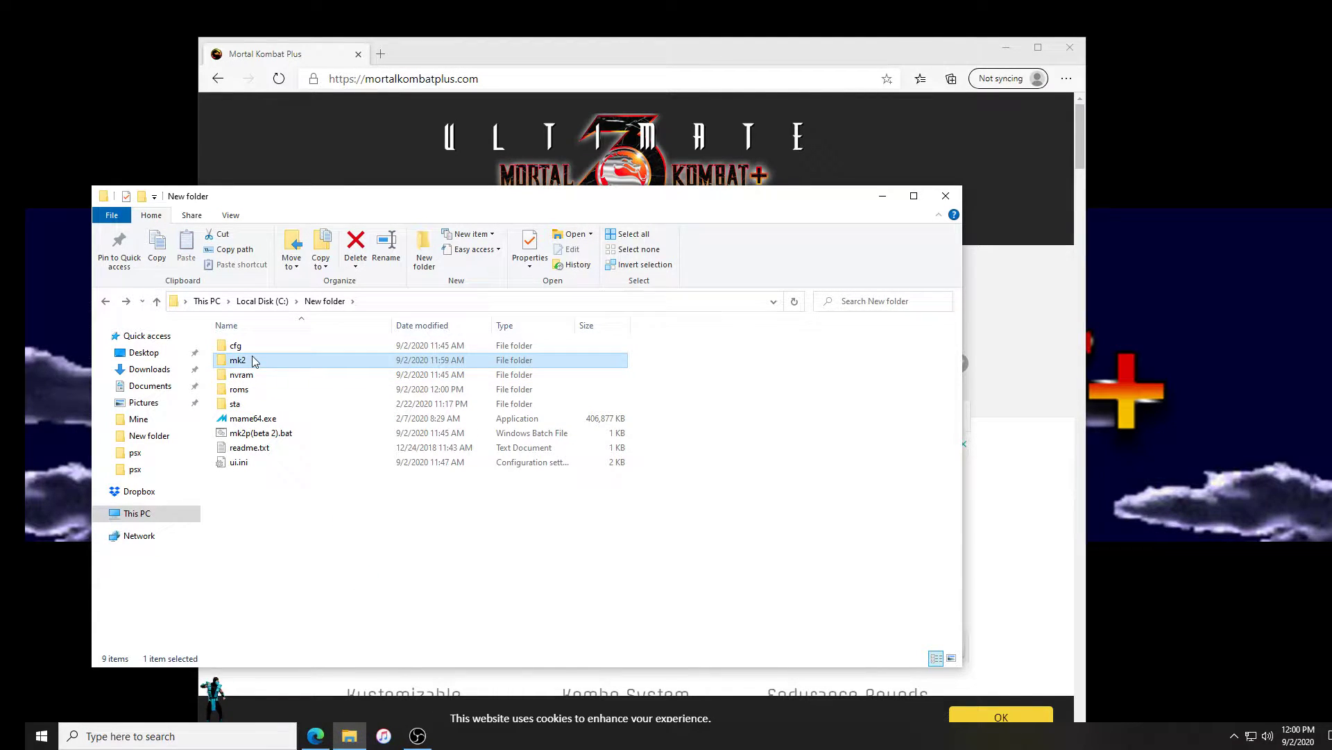
{"action": "left_click", "coordinate": [253, 361]}
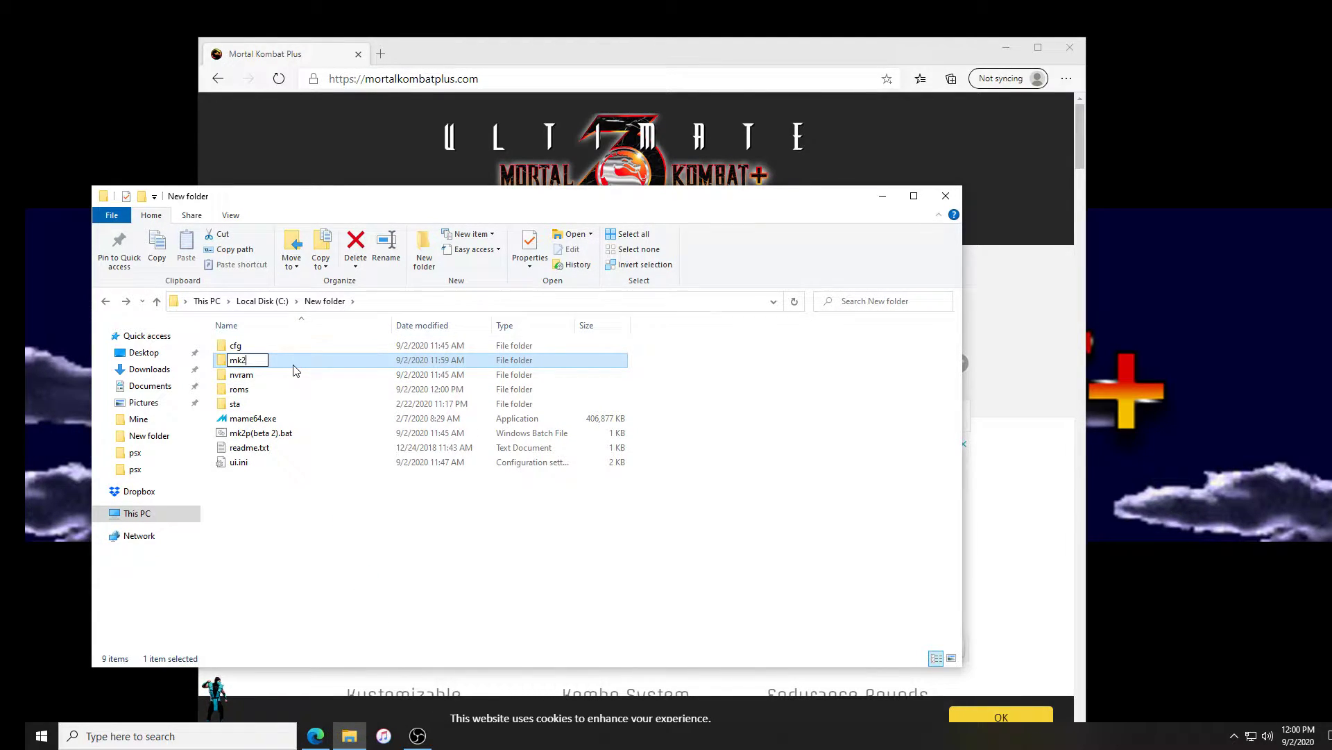
{"action": "type", "text": "original files"}
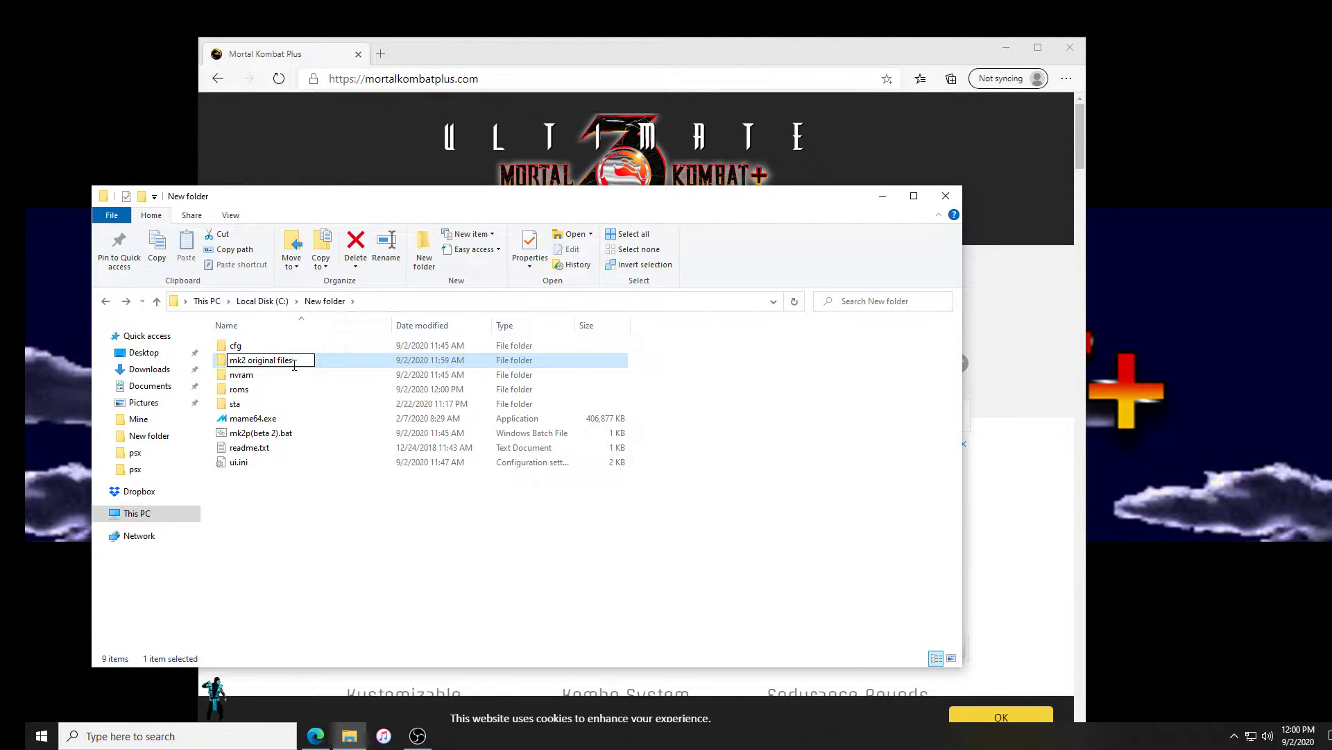
{"action": "key", "text": "Return"}
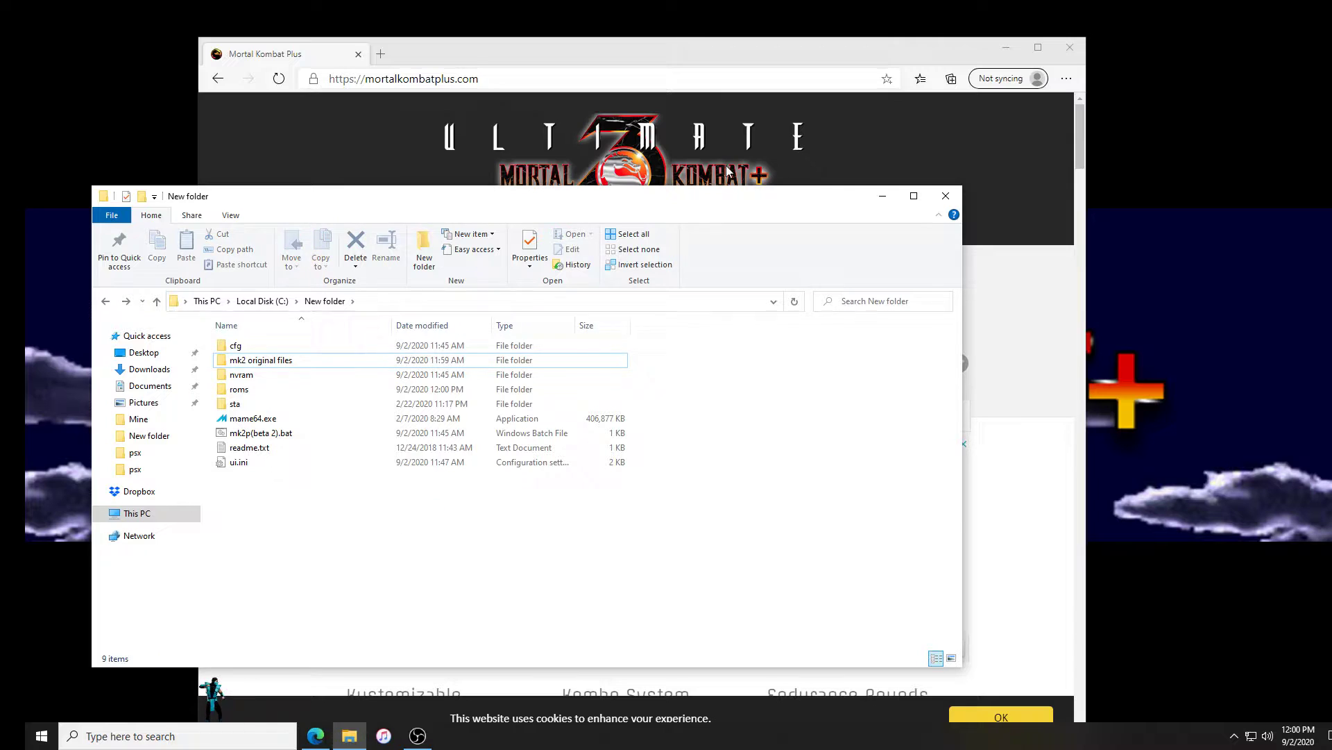
{"action": "left_click", "coordinate": [651, 54]}
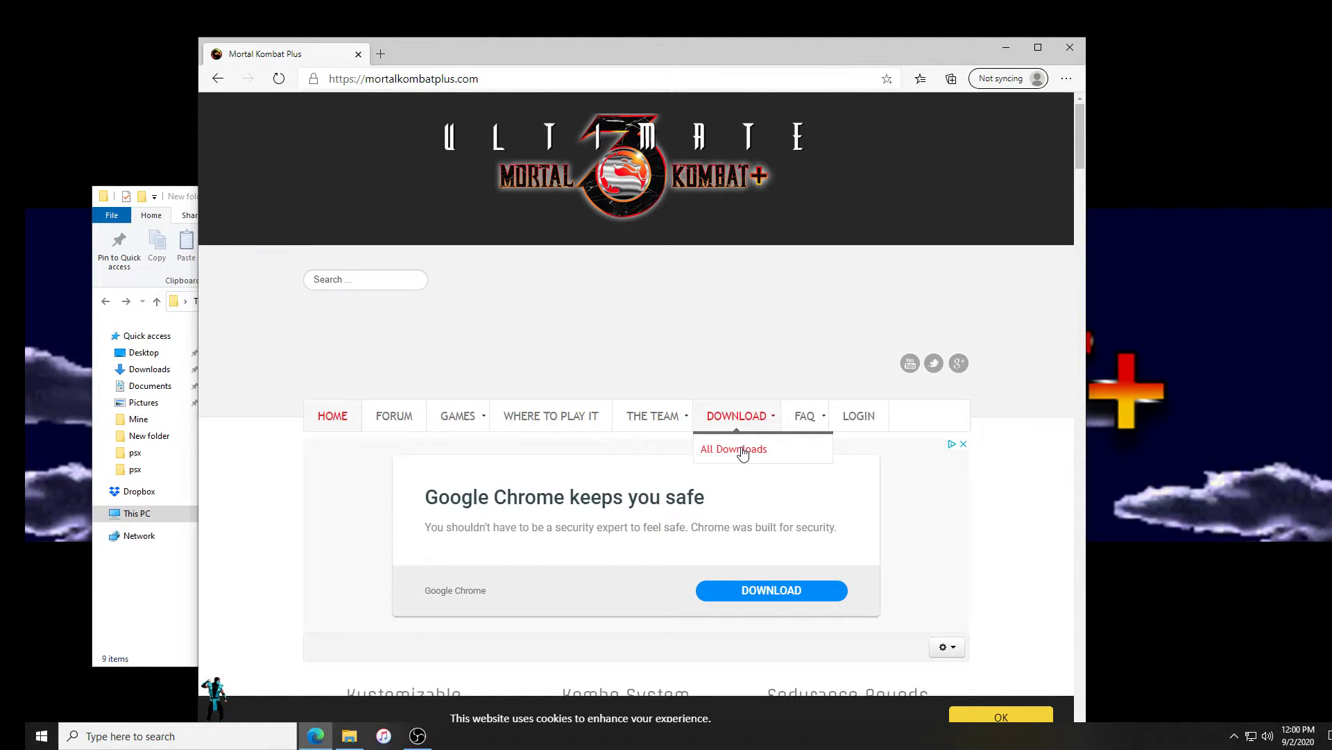
Accept the licence, download mk2p Beta 2 Patches.zip from the Mortal Kombat II+ (Beta 2) page, and open it
{"action": "left_click", "coordinate": [737, 449]}
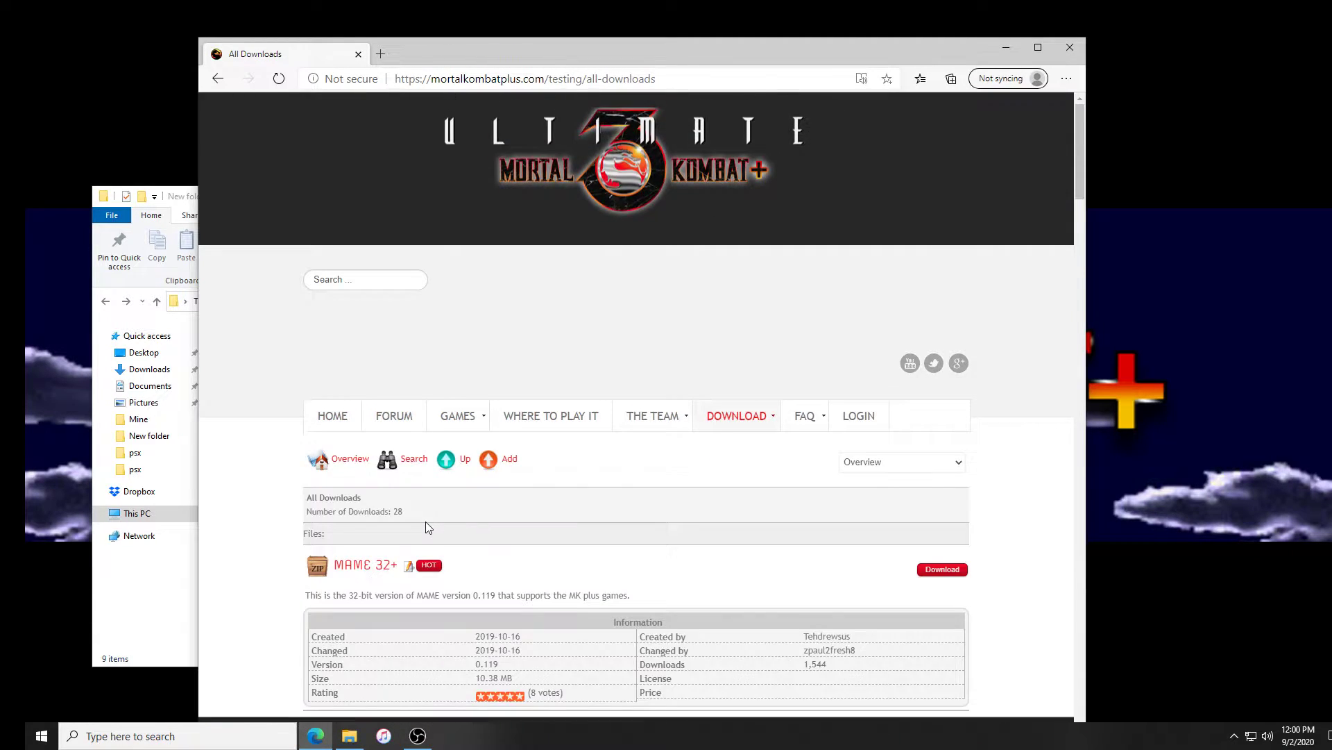
{"action": "scroll", "coordinate": [425, 521], "scroll_direction": "down", "scroll_amount": 6}
{"action": "scroll", "coordinate": [525, 320], "scroll_direction": "down", "scroll_amount": 5}
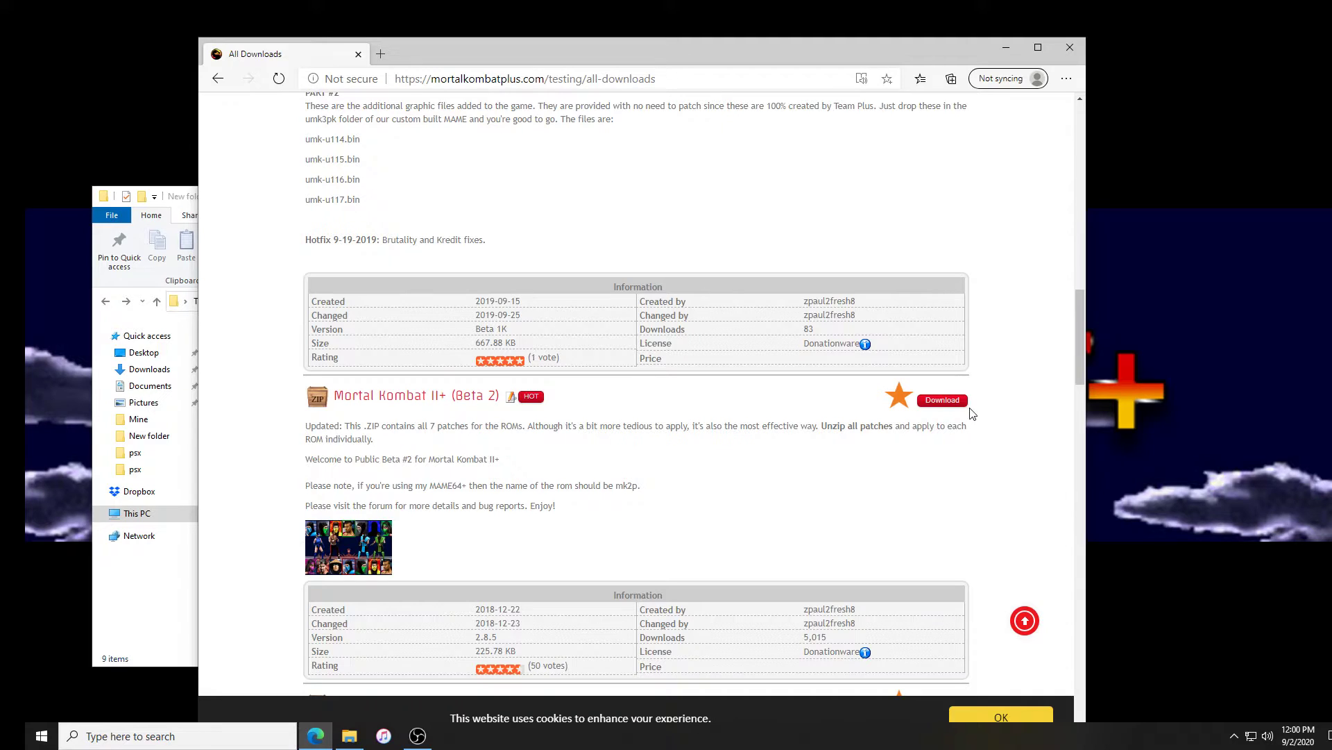
{"action": "left_click", "coordinate": [952, 403]}
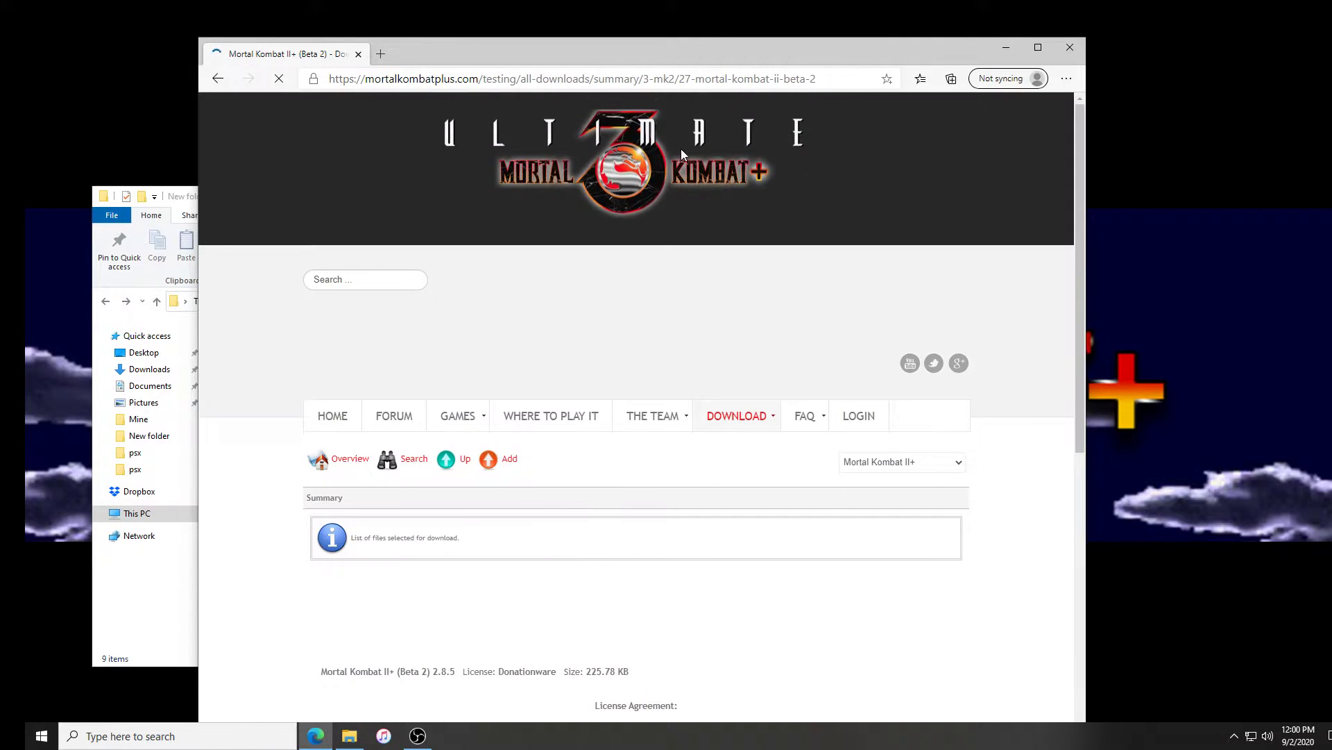
{"action": "scroll", "coordinate": [568, 430], "scroll_direction": "down", "scroll_amount": 7}
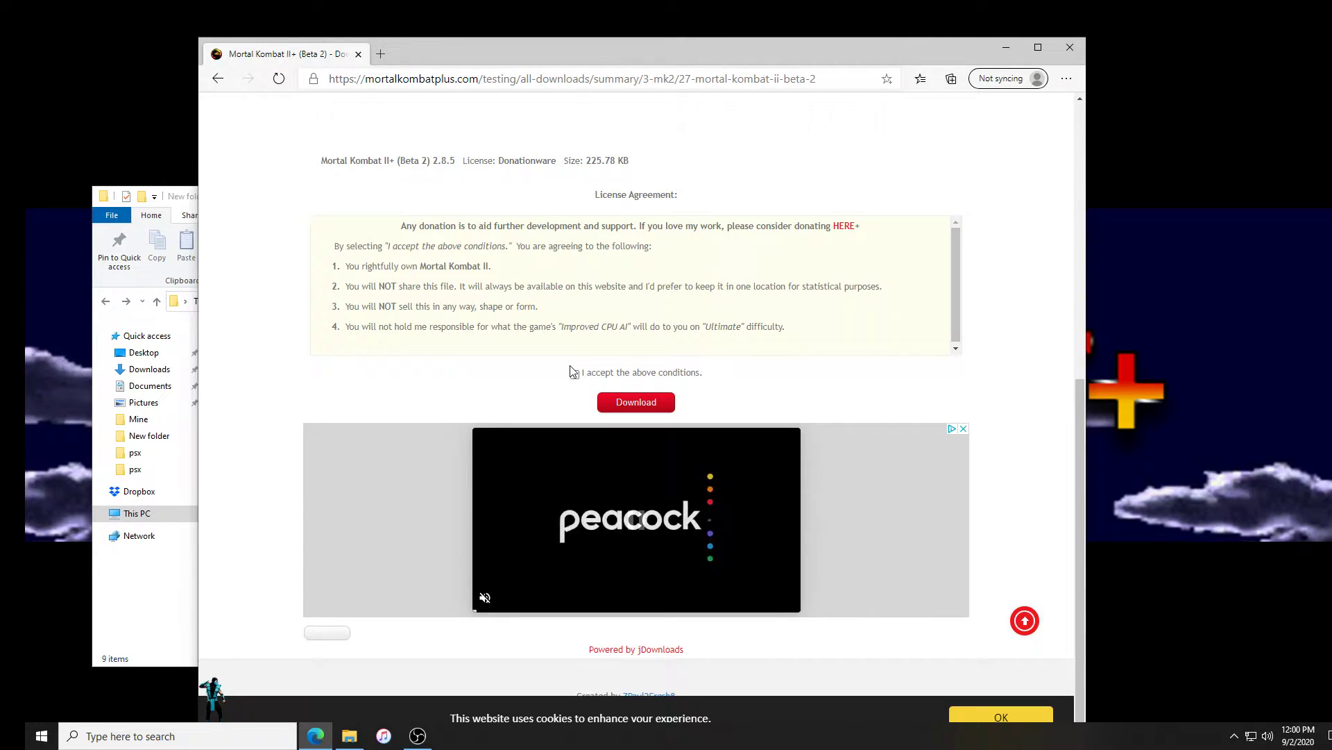
{"action": "left_click", "coordinate": [575, 373]}
{"action": "left_click", "coordinate": [635, 402]}
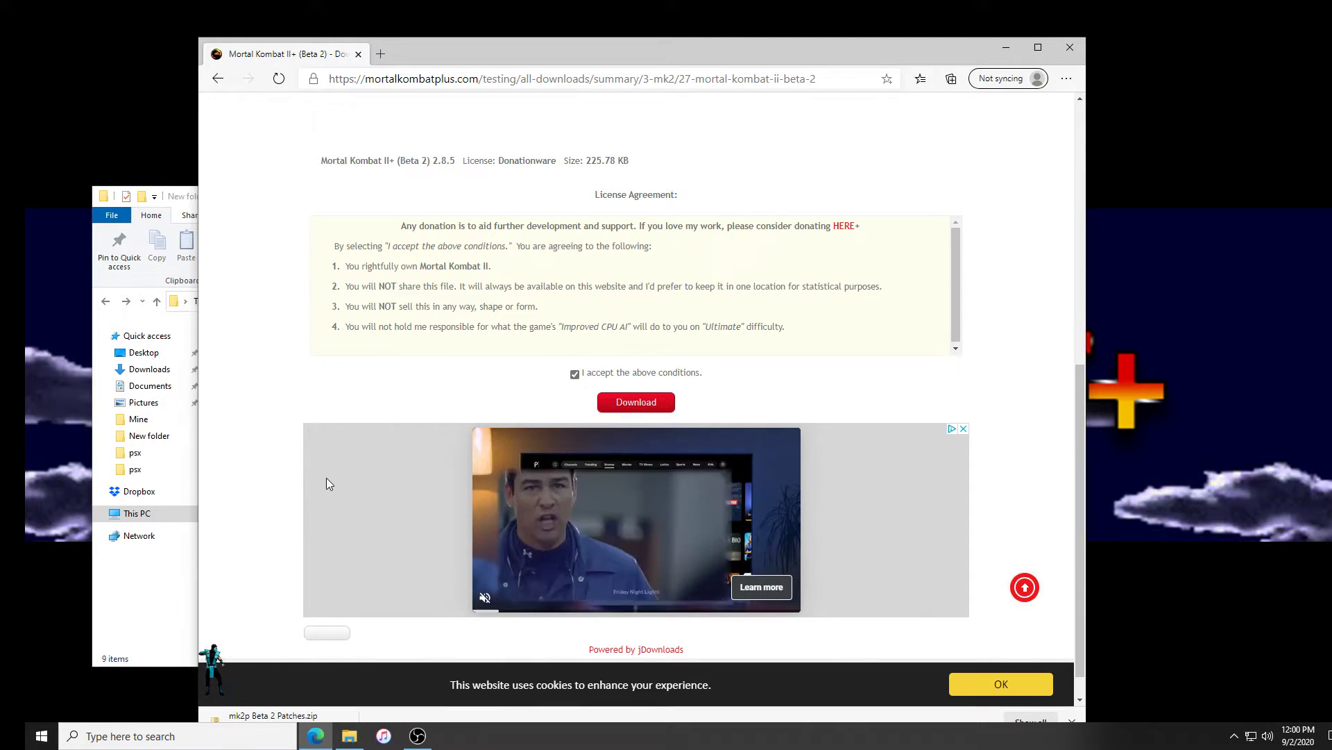
{"action": "left_click_drag", "start_coordinate": [564, 57], "coordinate": [591, 31]}
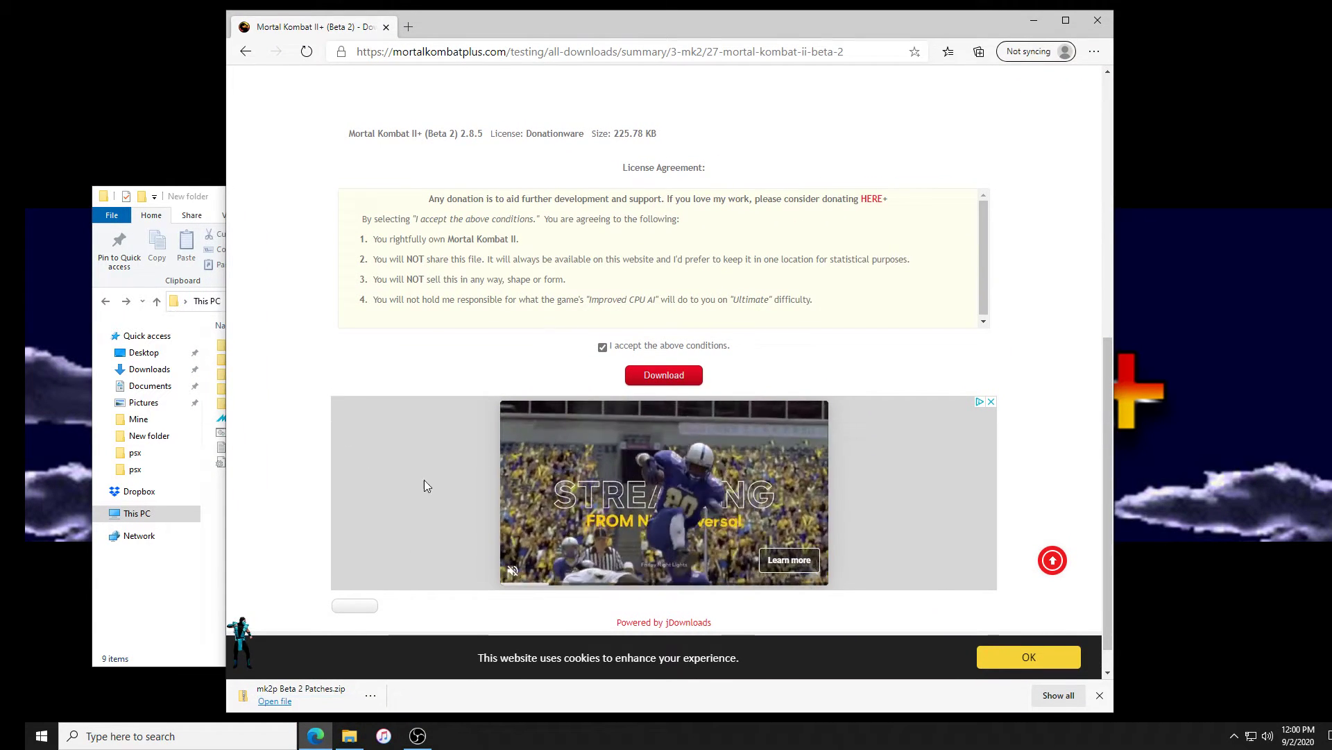
{"action": "left_click", "coordinate": [339, 689]}
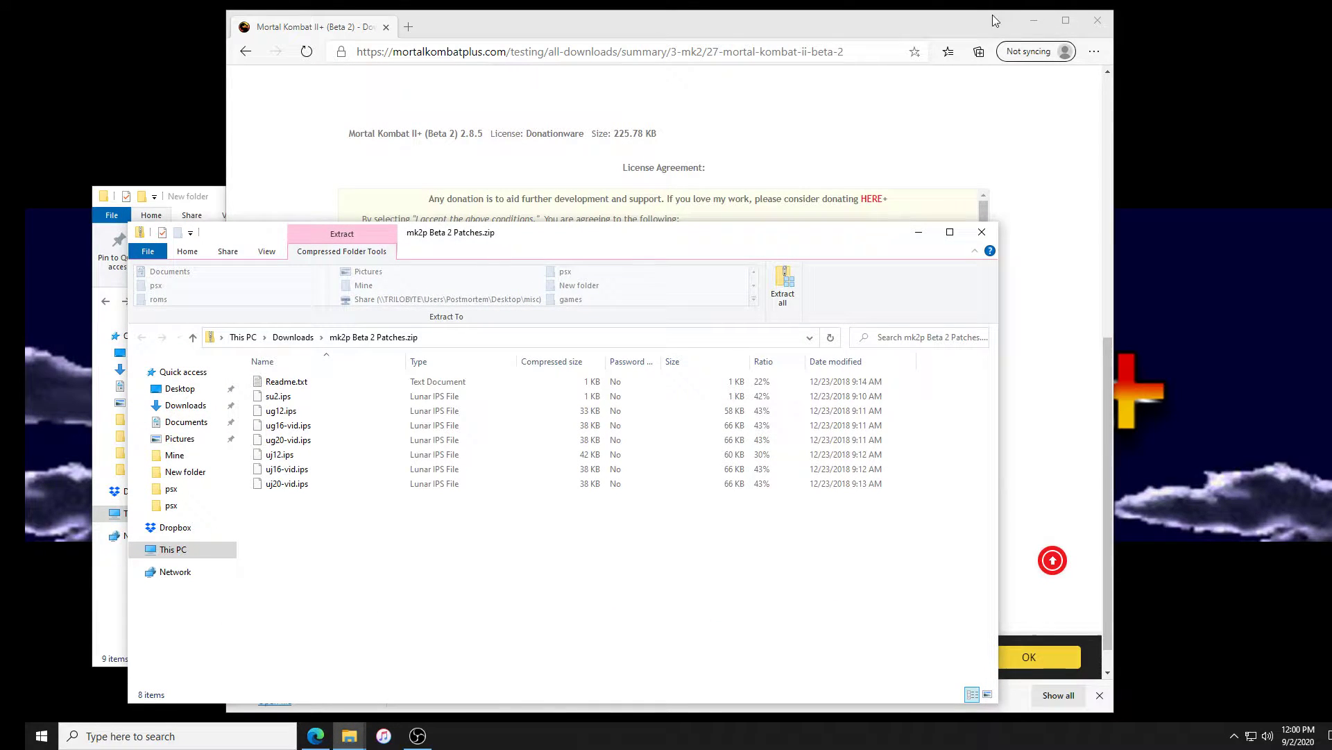
Create a new folder named 'patch files' in New folder
{"action": "left_click", "coordinate": [1034, 20]}
{"action": "left_click_drag", "start_coordinate": [525, 239], "coordinate": [1072, 172]}
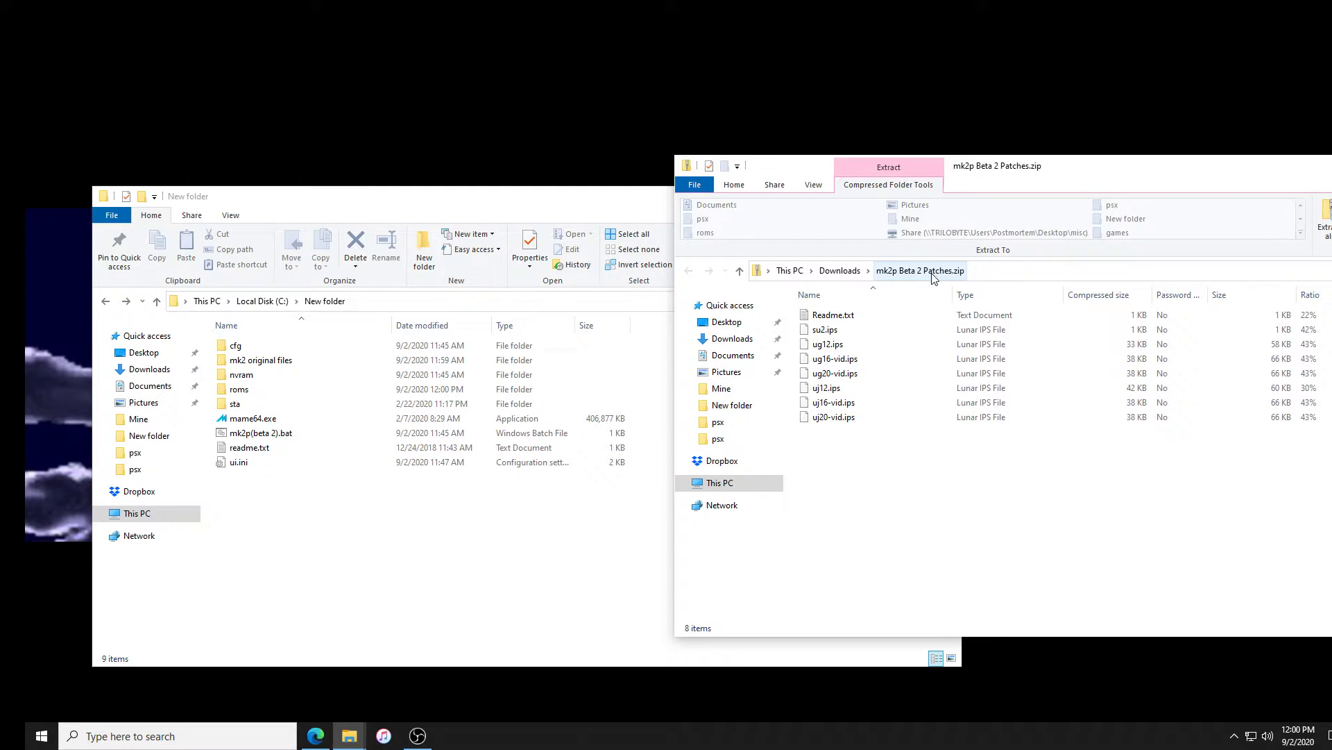
{"action": "right_click", "coordinate": [336, 517]}
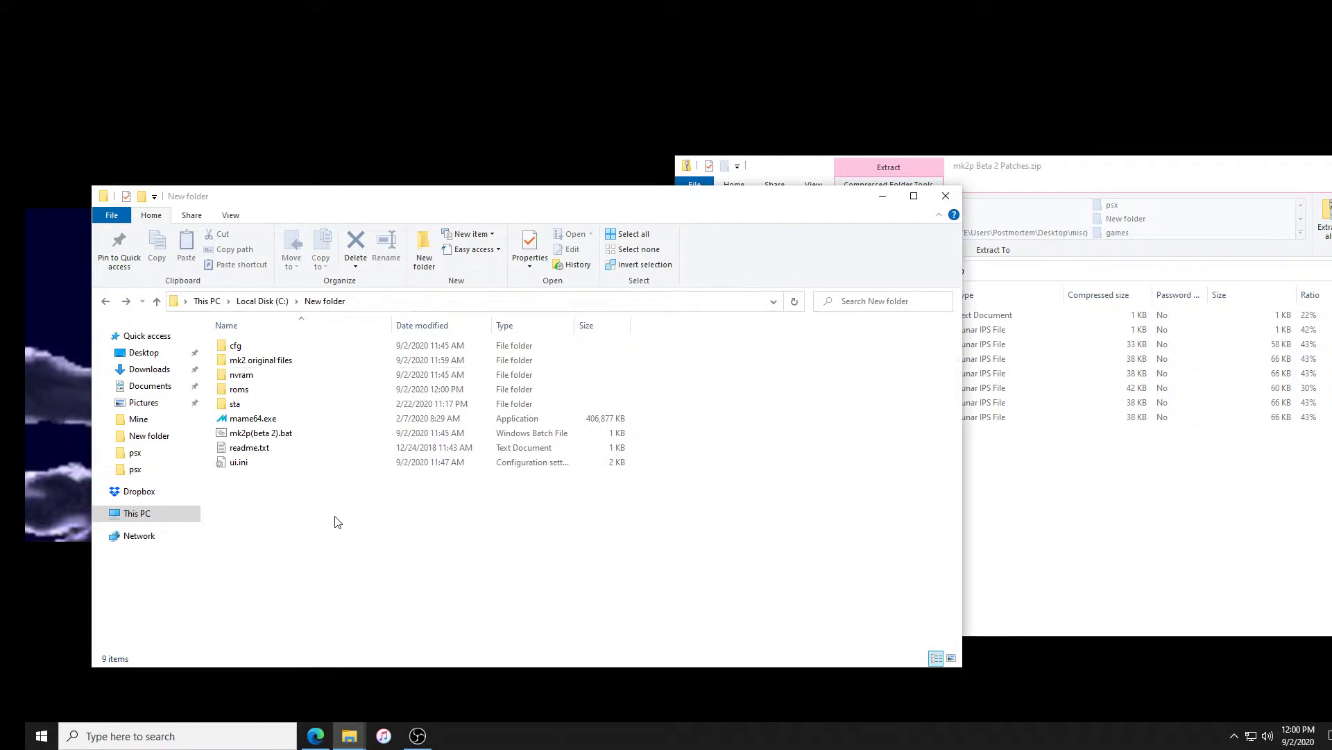
{"action": "mouse_move", "coordinate": [389, 679]}
{"action": "left_click", "coordinate": [583, 525]}
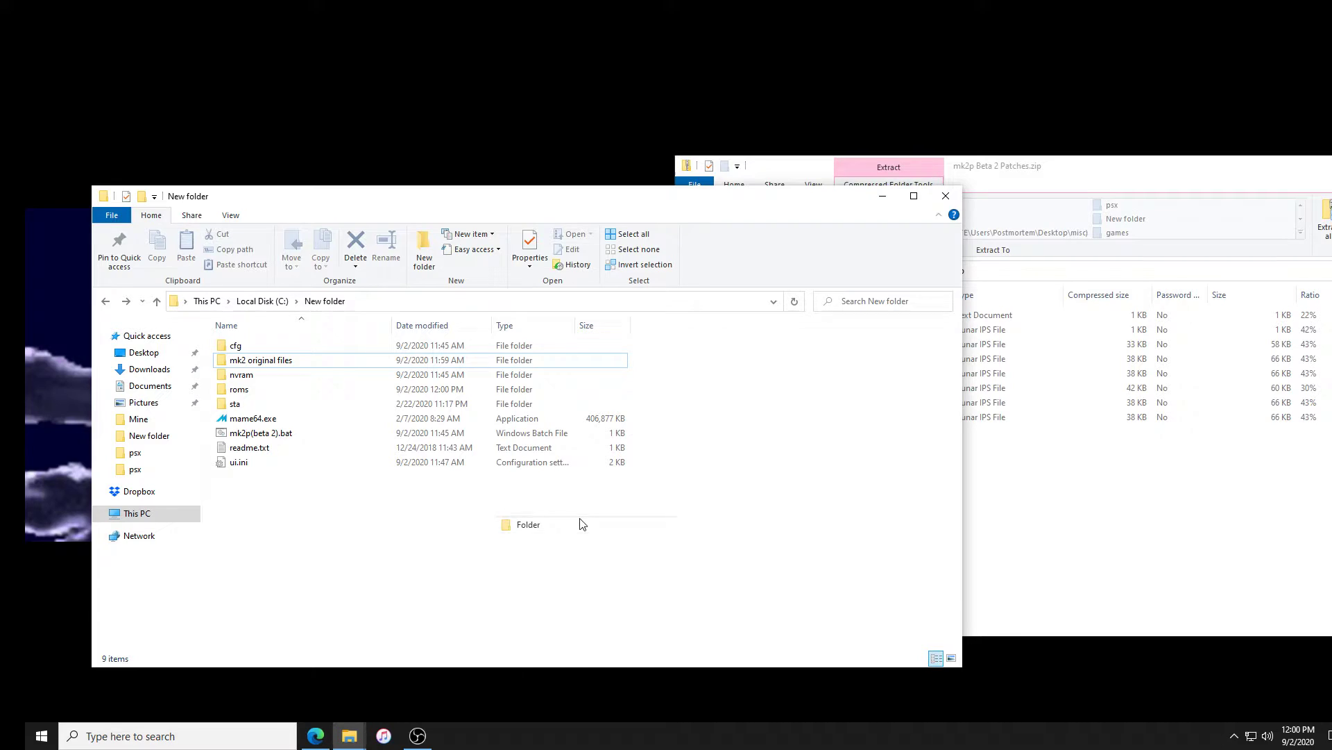
{"action": "type", "text": "patch files"}
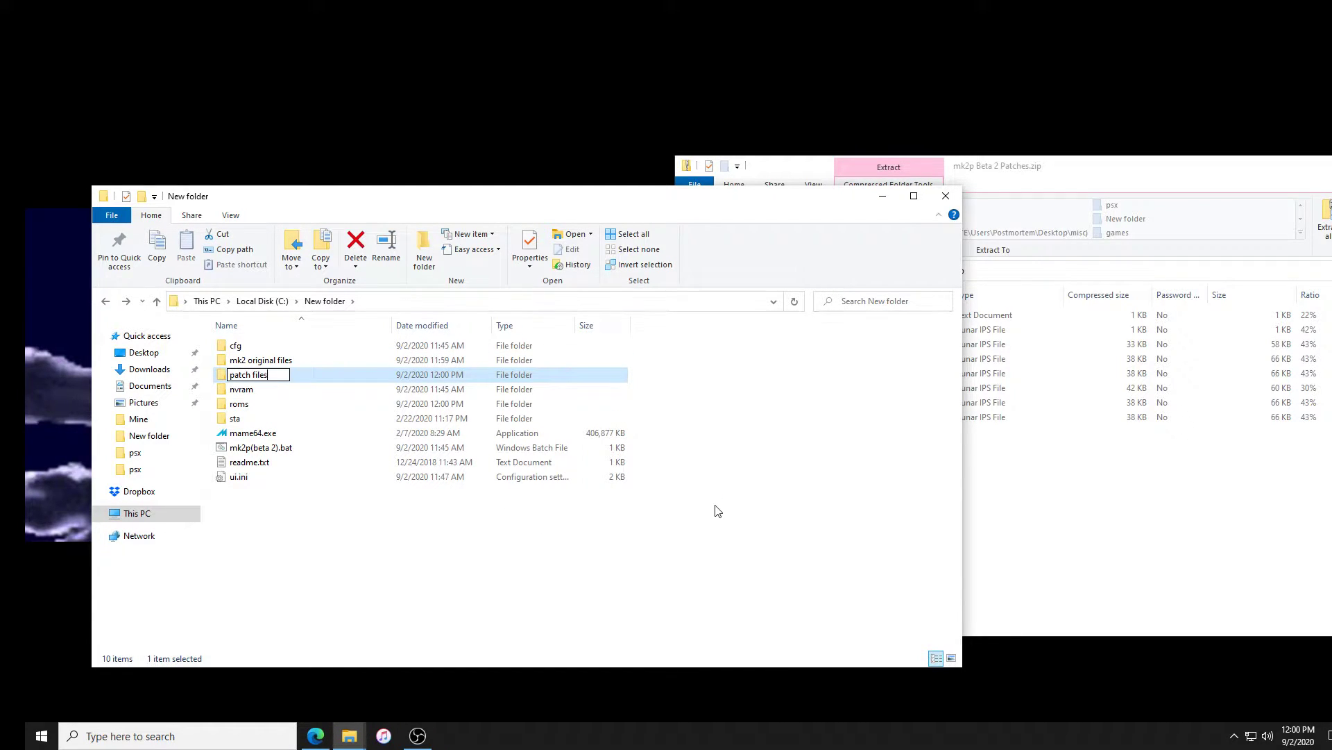
{"action": "key", "text": "Return"}
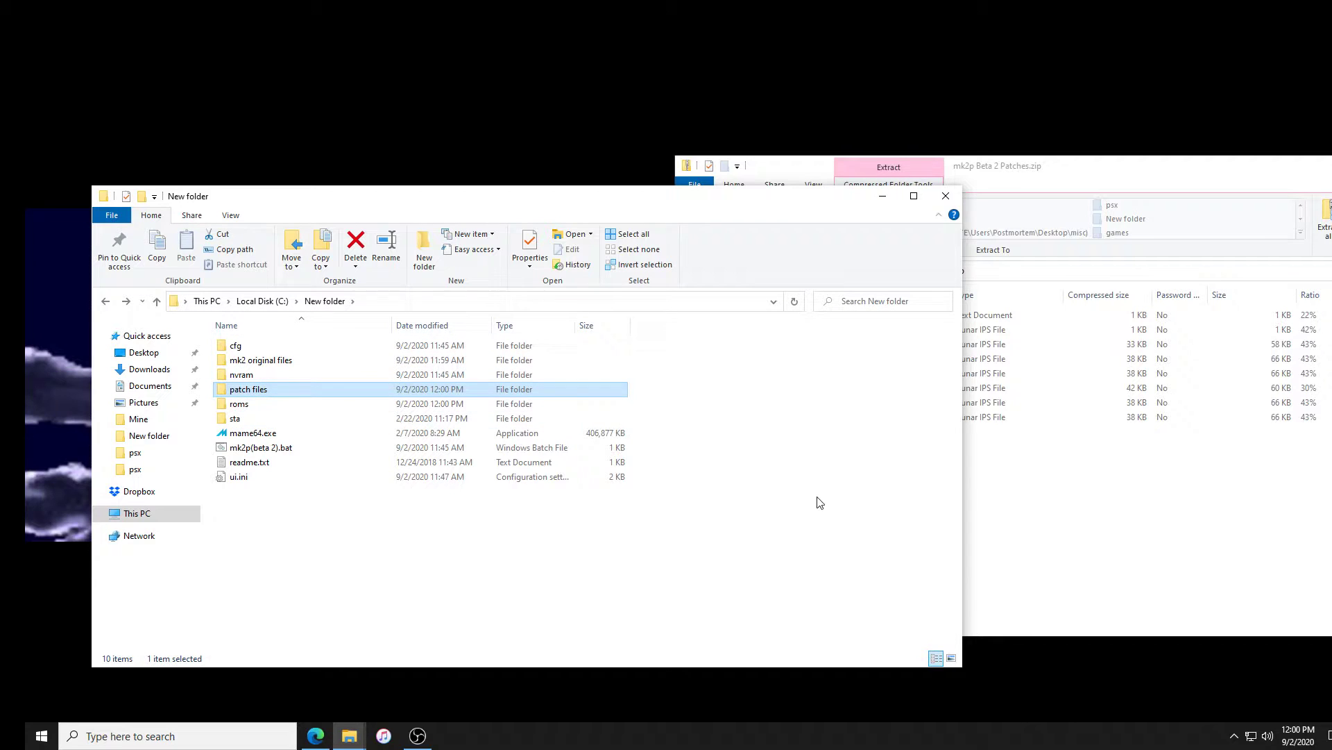
Drag the seven .ips patches from the archive into patch files and close the archive
{"action": "left_click", "coordinate": [1052, 560]}
{"action": "left_click_drag", "start_coordinate": [1008, 569], "coordinate": [249, 389]}
{"action": "left_click_drag", "start_coordinate": [1104, 167], "coordinate": [888, 169]}
{"action": "left_click", "coordinate": [1308, 165]}
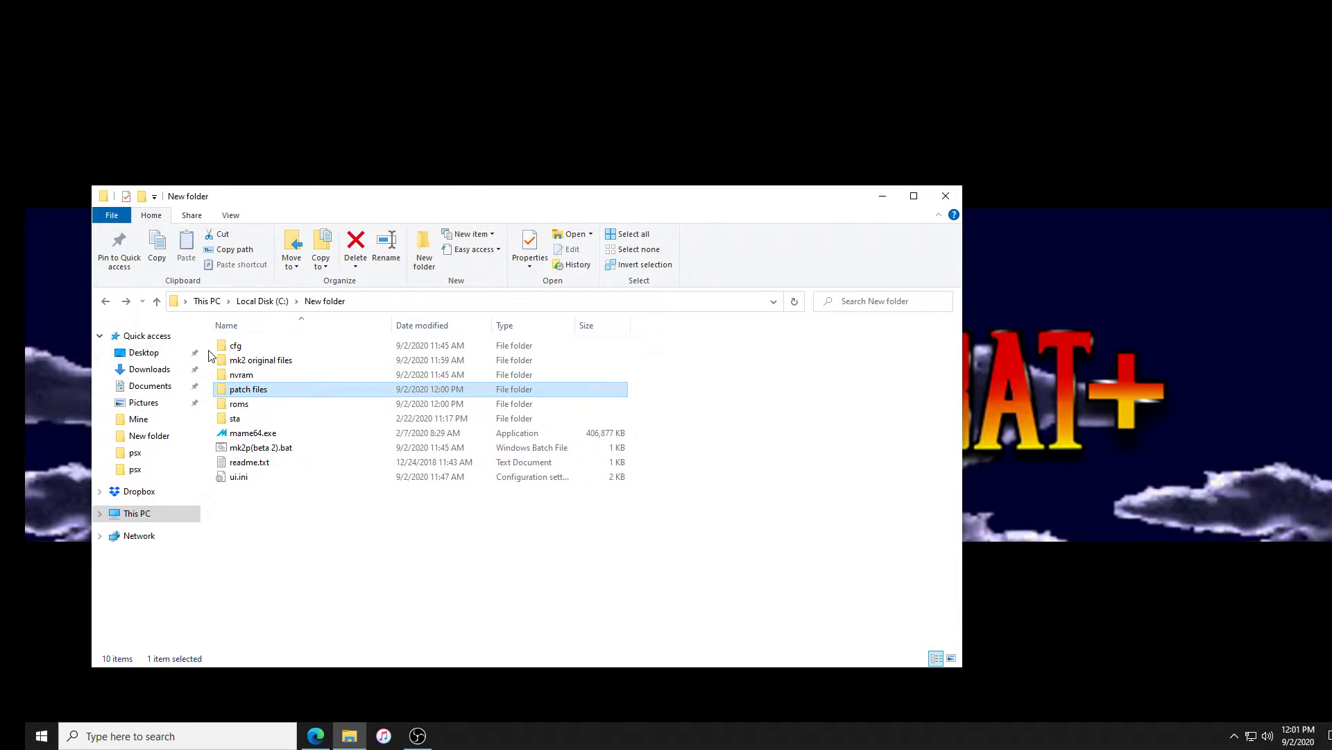
Browse the patch files and mk2 original files folders, widening the Name column
{"action": "left_click", "coordinate": [258, 360]}
{"action": "double_click", "coordinate": [276, 391]}
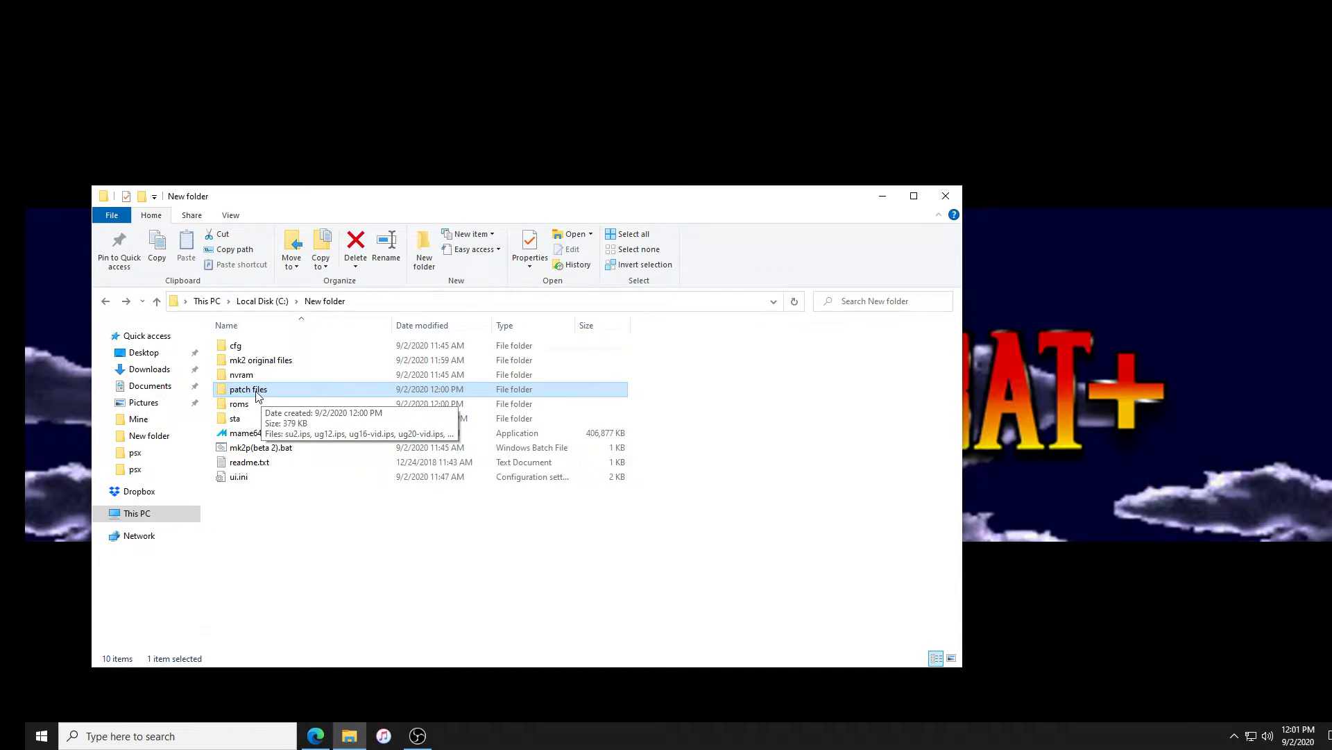
{"action": "left_click", "coordinate": [231, 216]}
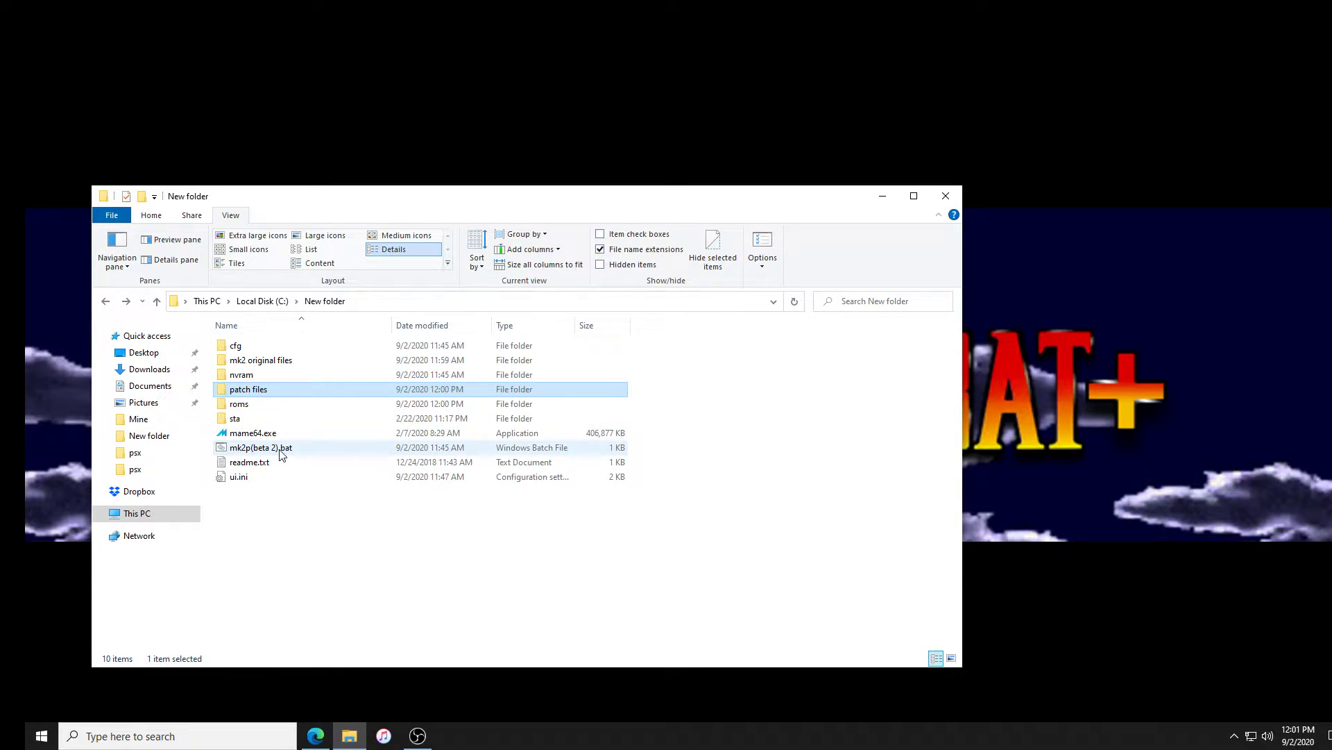
{"action": "double_click", "coordinate": [254, 390]}
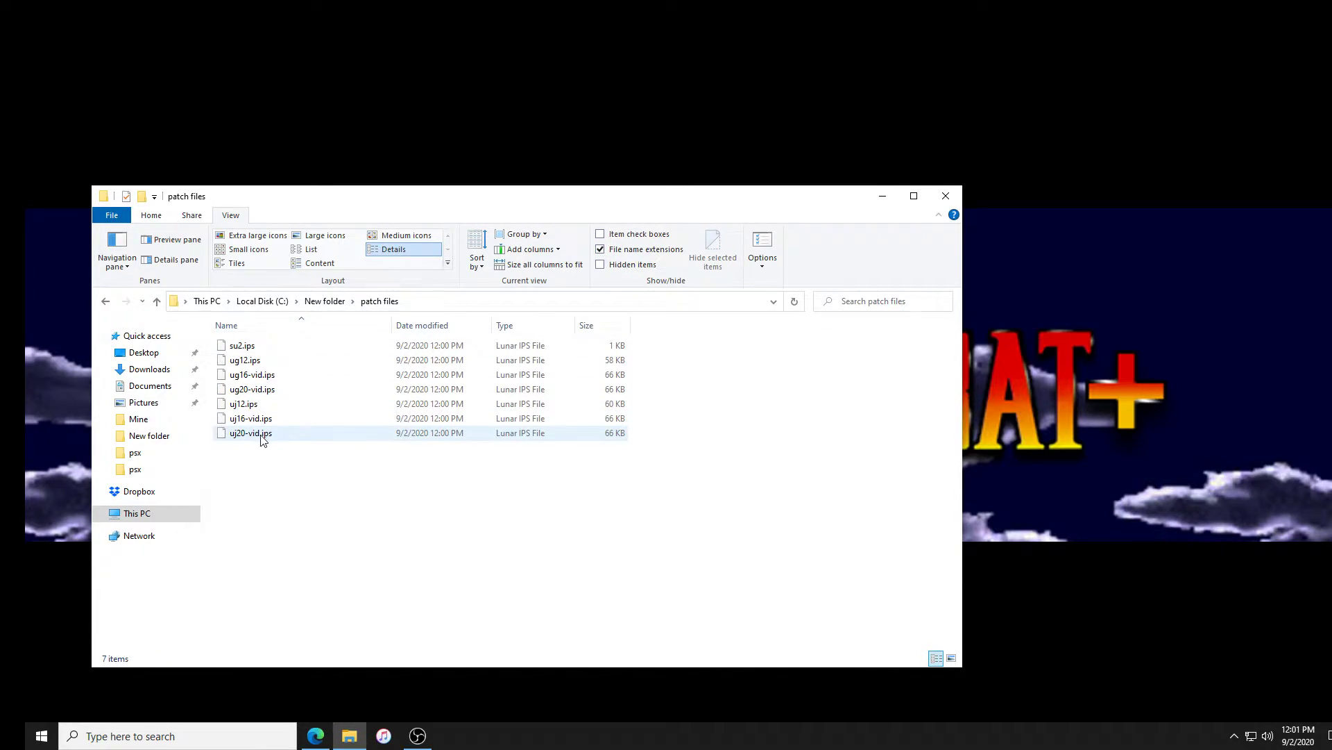
{"action": "left_click", "coordinate": [261, 434]}
{"action": "left_click", "coordinate": [276, 393]}
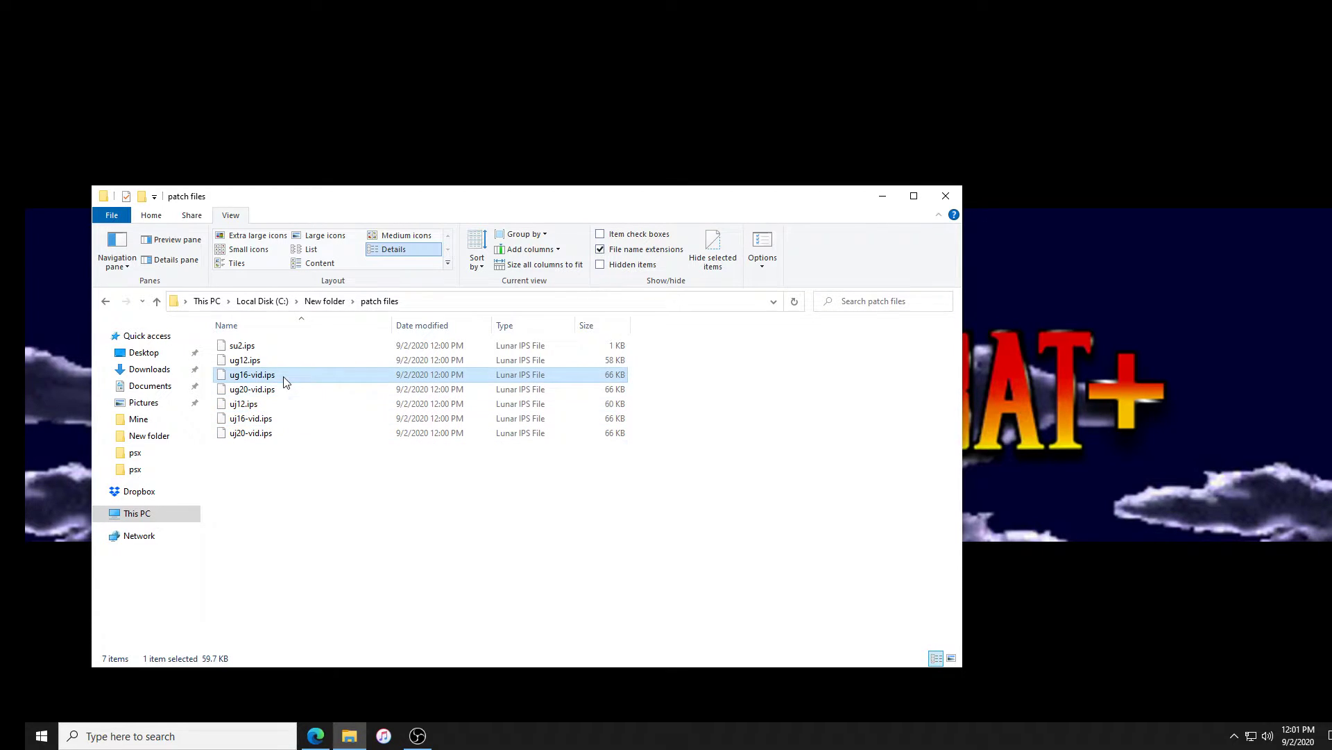
{"action": "key", "text": "alt+Left"}
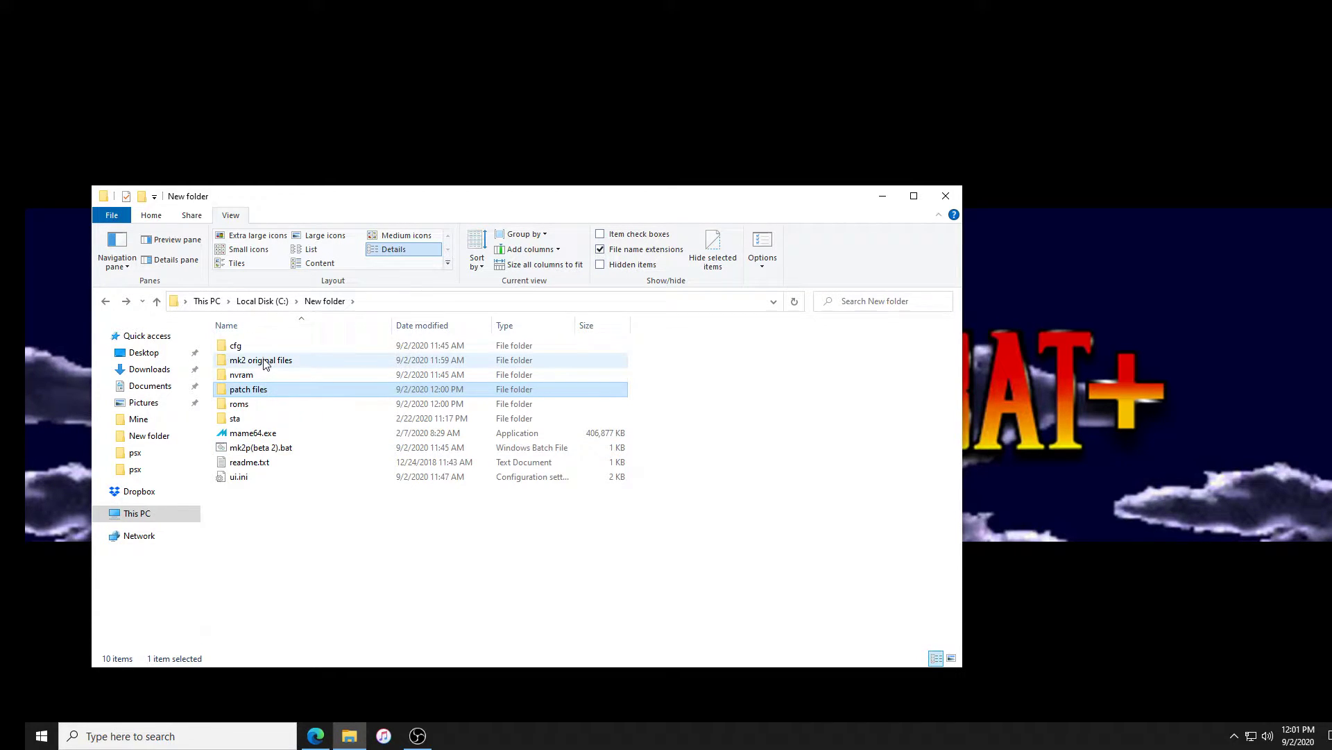
{"action": "double_click", "coordinate": [264, 361]}
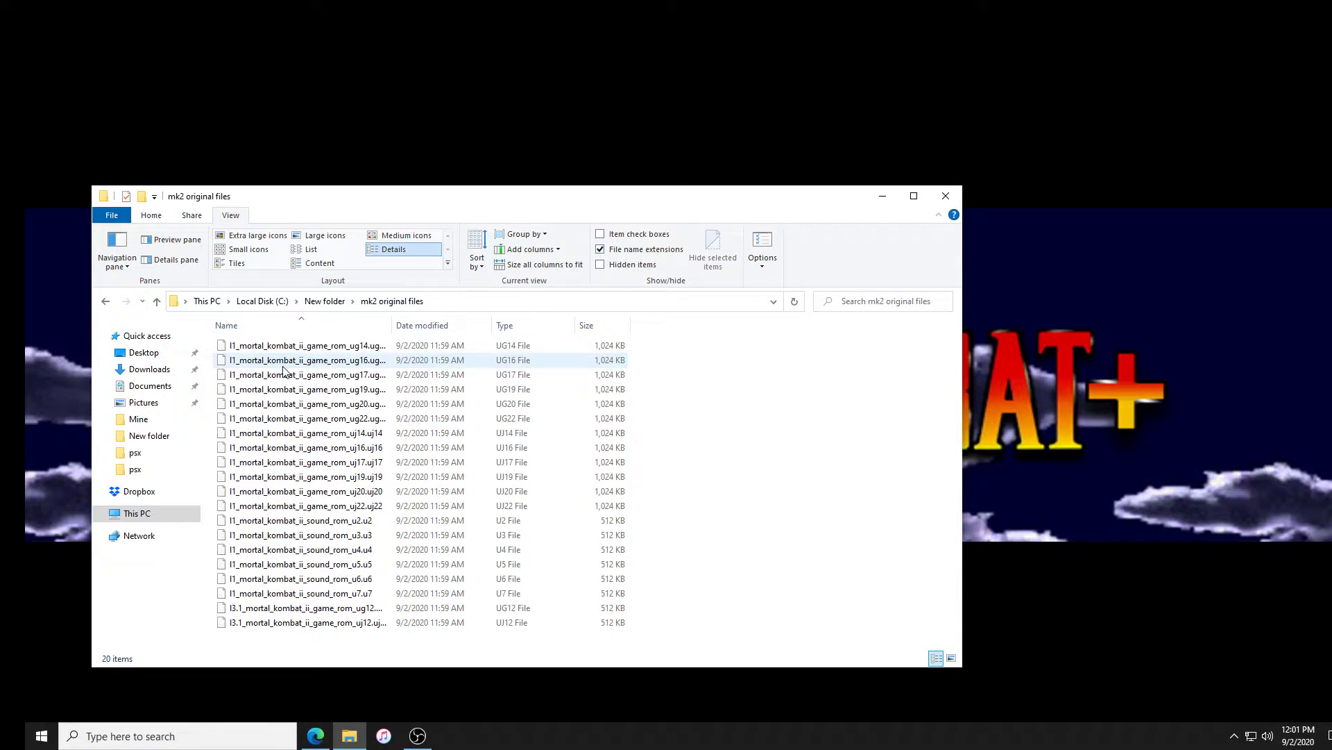
{"action": "left_click_drag", "start_coordinate": [390, 325], "coordinate": [479, 325]}
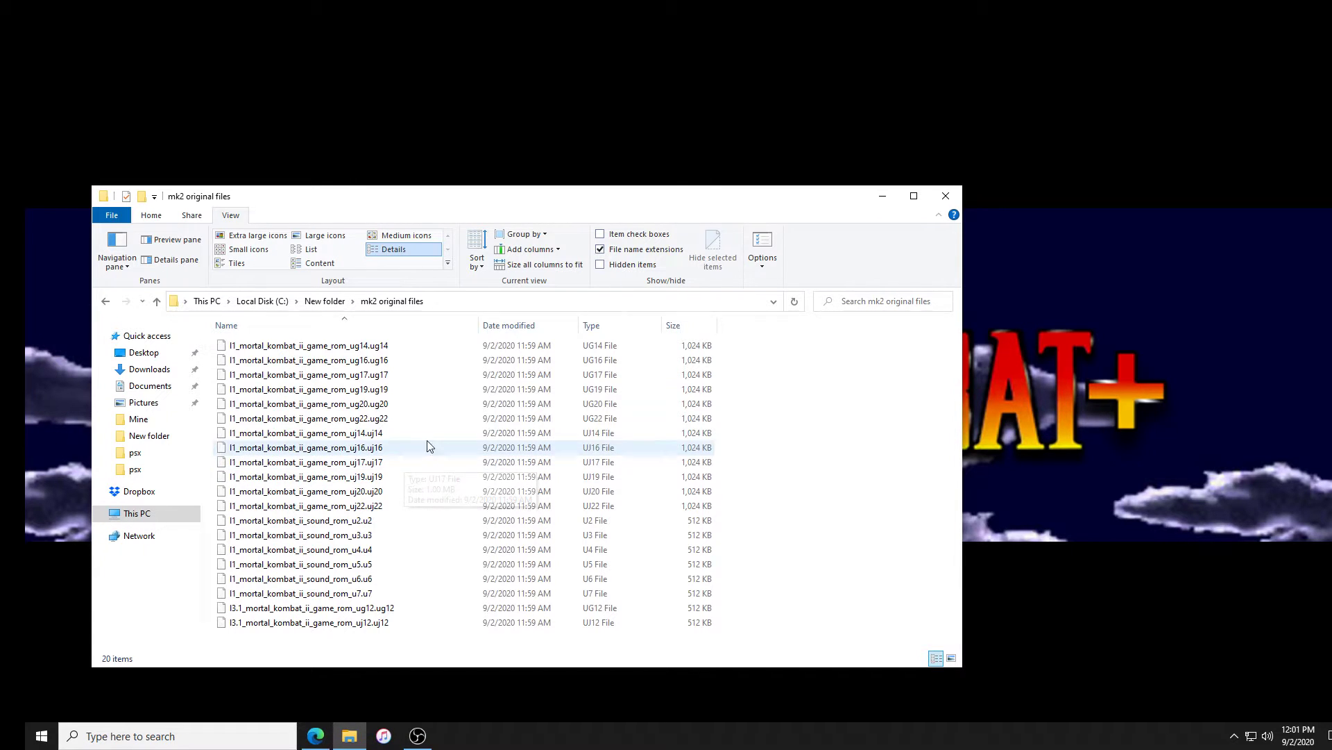
Open a second patch files window and snap the two windows to the right and left halves
{"action": "key", "text": "BackSpace"}
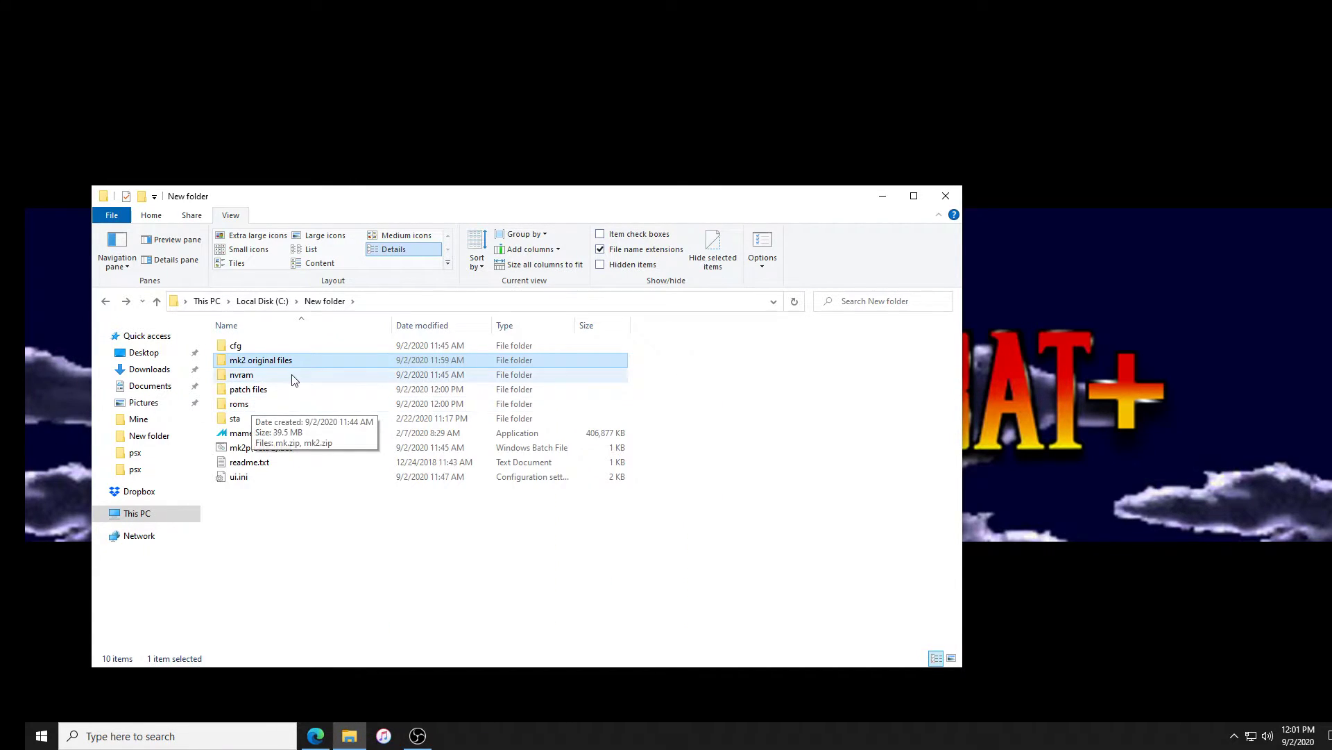
{"action": "double_click", "coordinate": [301, 359]}
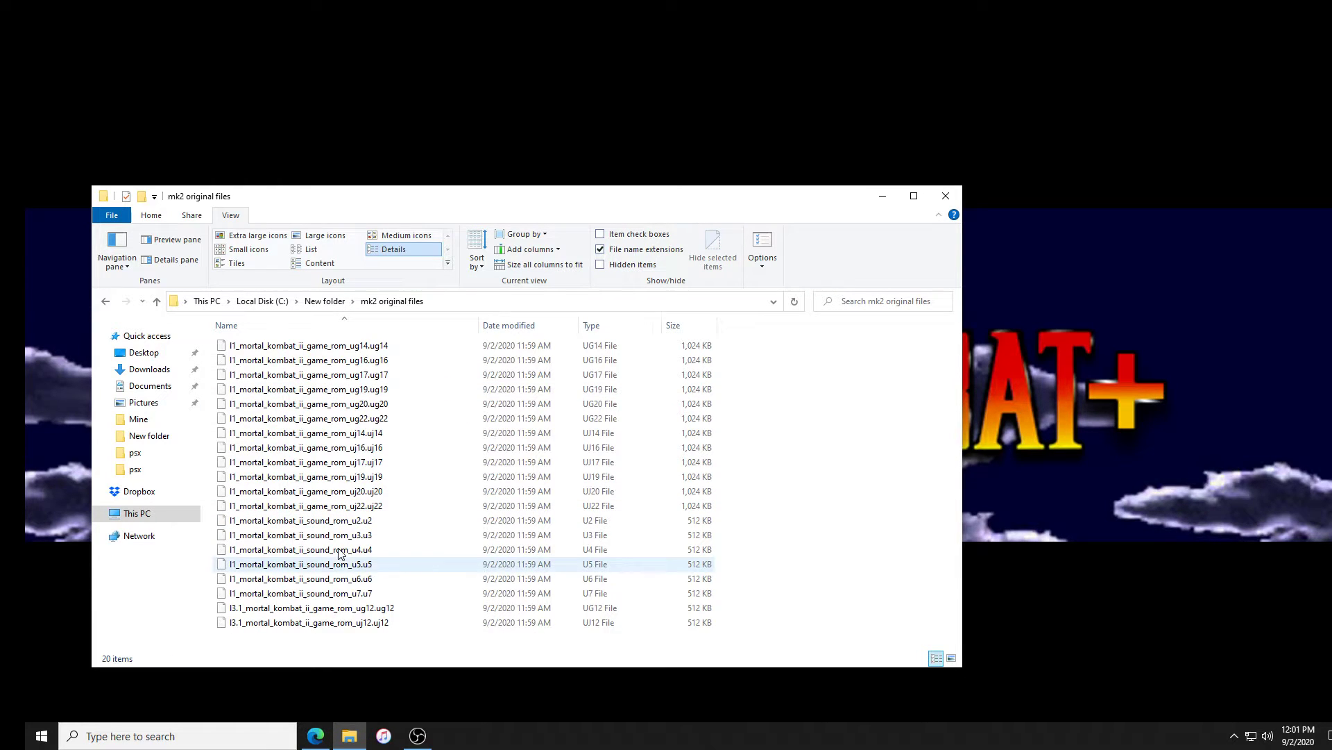
{"action": "key", "text": "BackSpace"}
{"action": "double_click", "coordinate": [248, 390]}
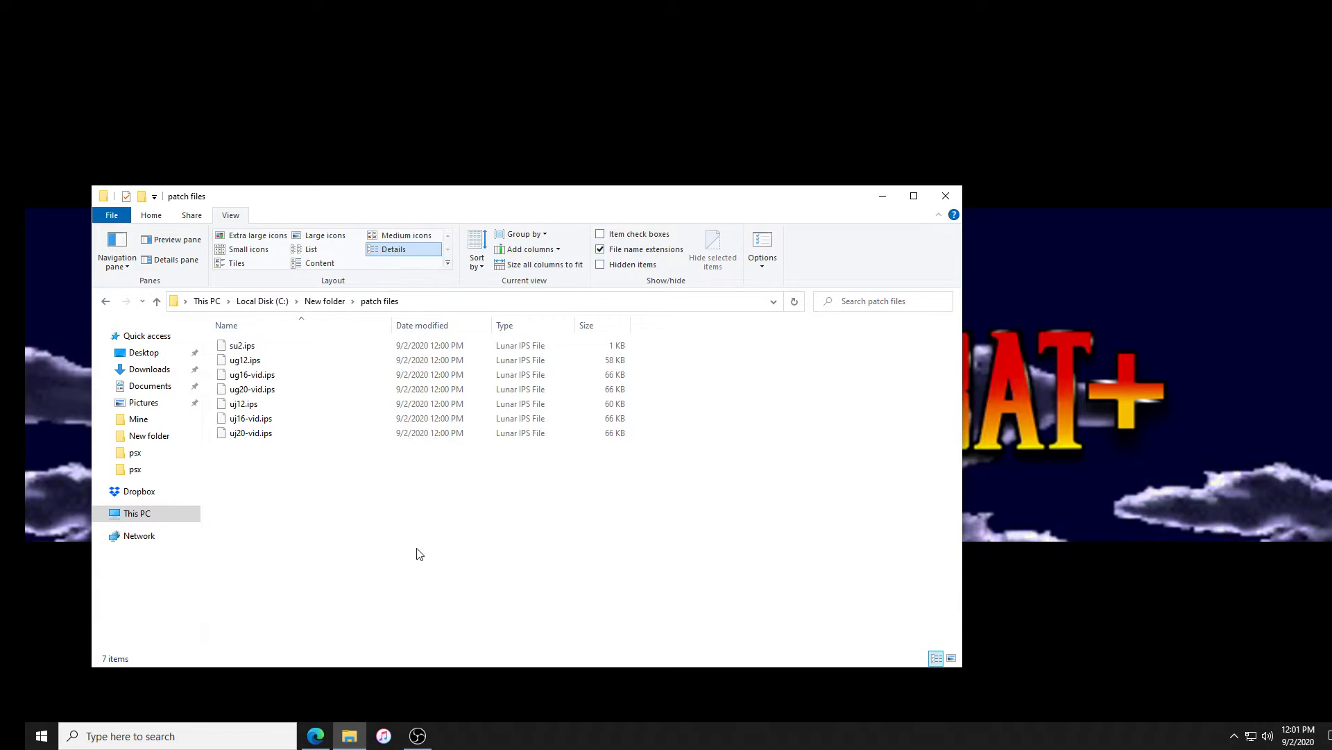
{"action": "key", "text": "ctrl+n"}
{"action": "left_click_drag", "start_coordinate": [456, 223], "coordinate": [1329, 236]}
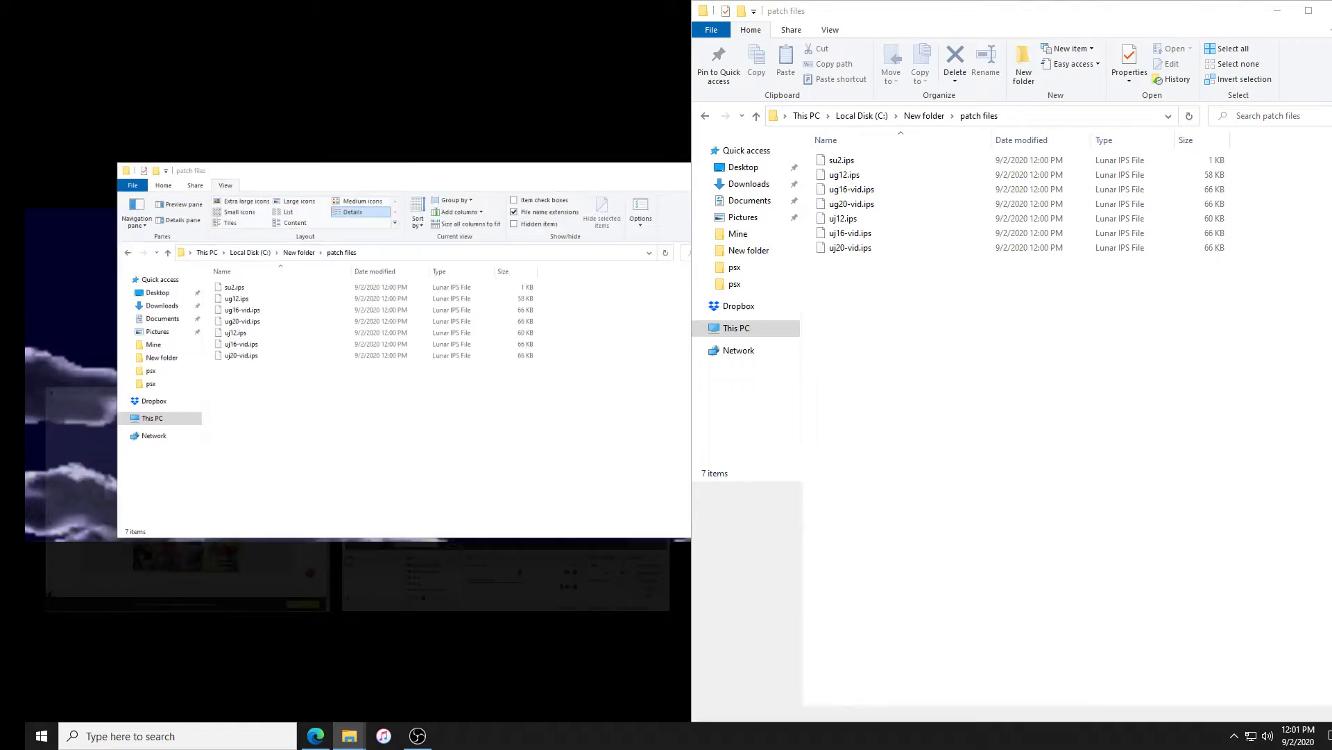
{"action": "left_click", "coordinate": [369, 284]}
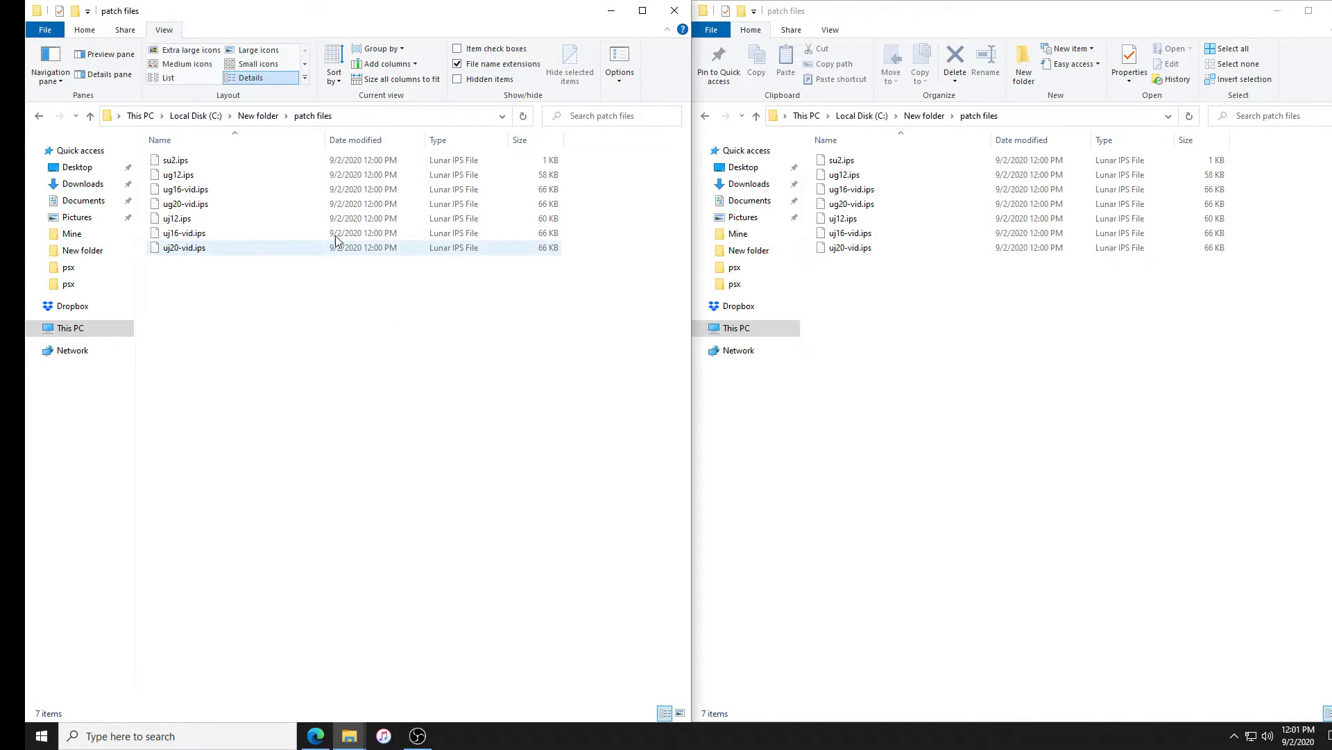
Open mk2 original files in the left window beside the seven patches on the right
{"action": "left_click", "coordinate": [257, 115]}
{"action": "left_click", "coordinate": [205, 176]}
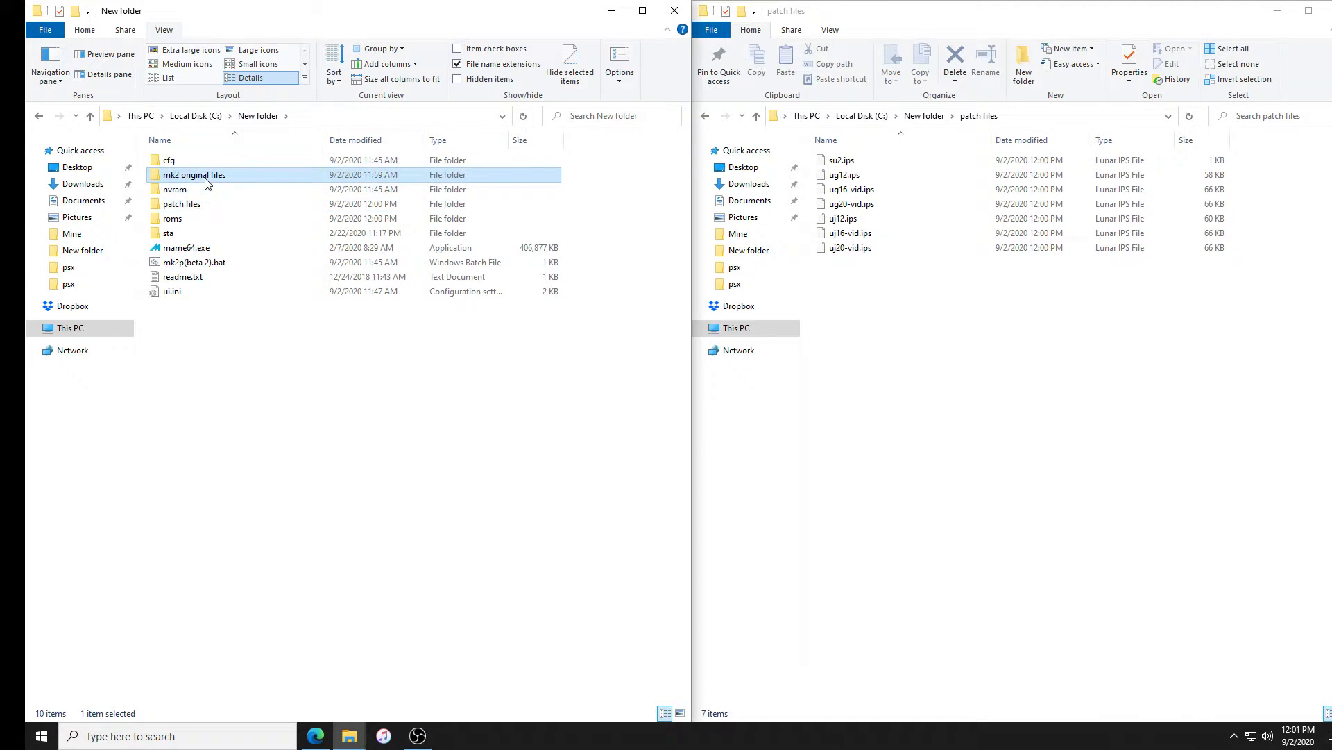
{"action": "double_click", "coordinate": [205, 182]}
{"action": "left_click_drag", "start_coordinate": [972, 318], "coordinate": [812, 158]}
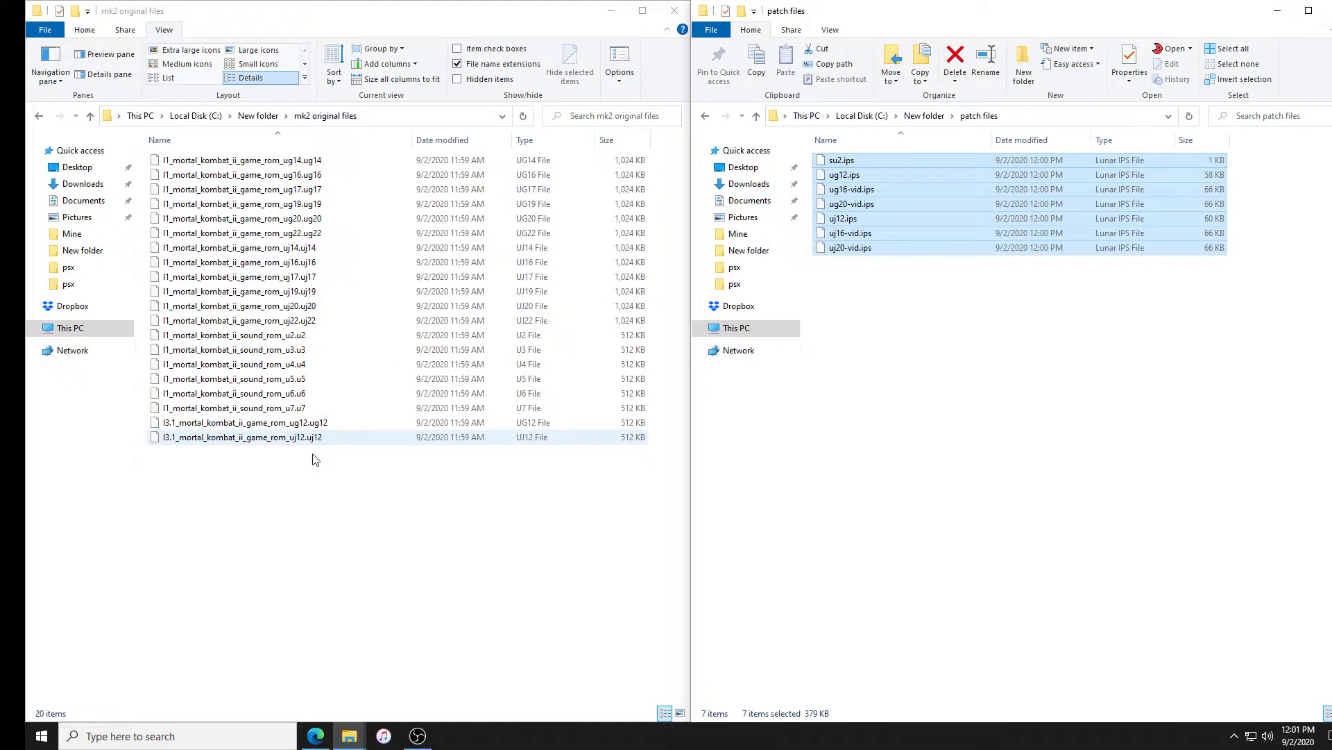
Delete the unpatched ROMs: sound u3–u7, uj22, uj19, uj17, uj14, ug22, ug19, ug17 and ug14
{"action": "left_click", "coordinate": [317, 485]}
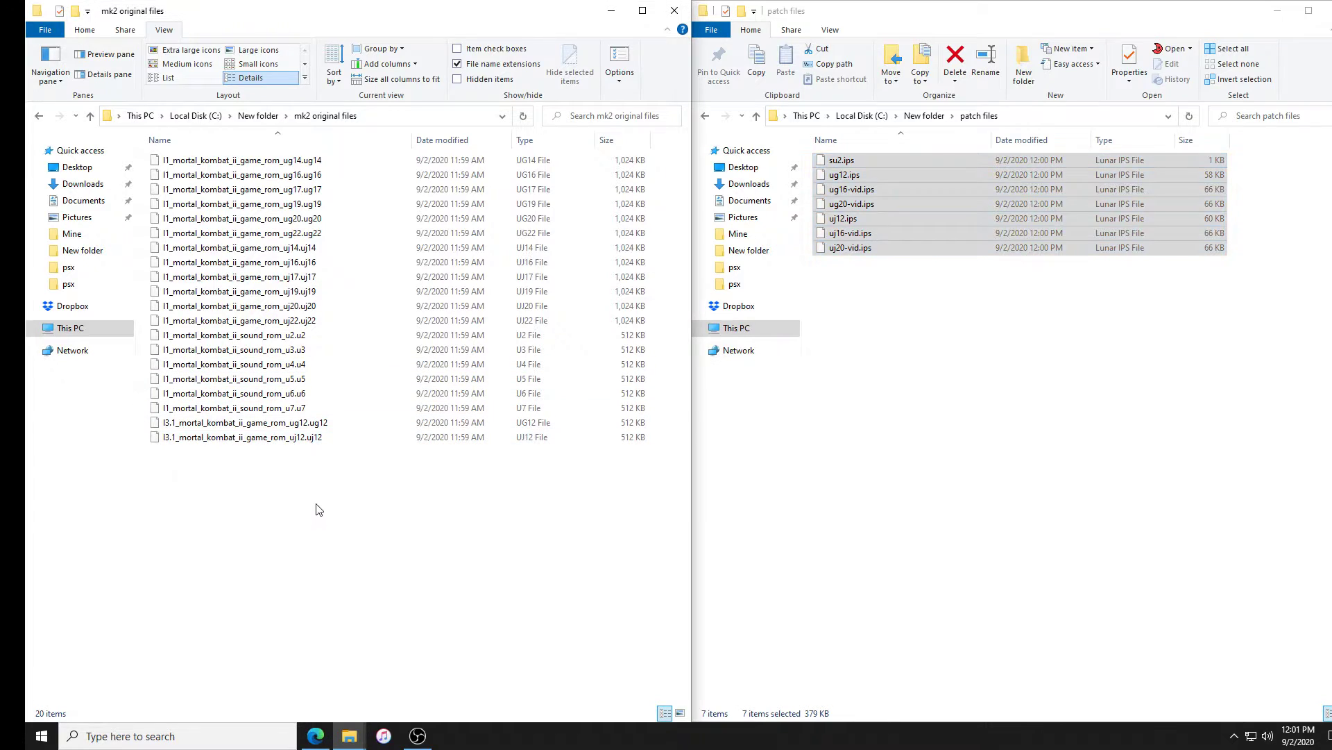
{"action": "left_click", "coordinate": [305, 408]}
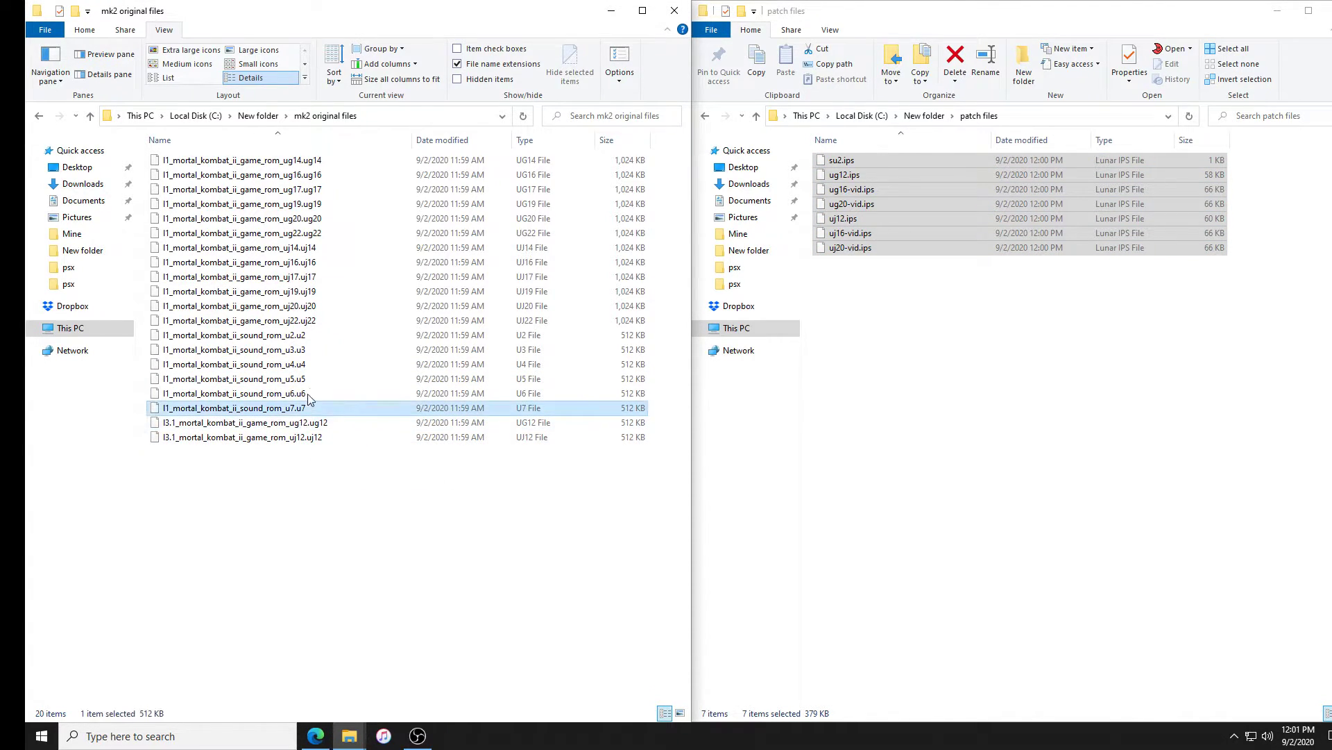
{"action": "left_click", "coordinate": [312, 350], "text": "shift"}
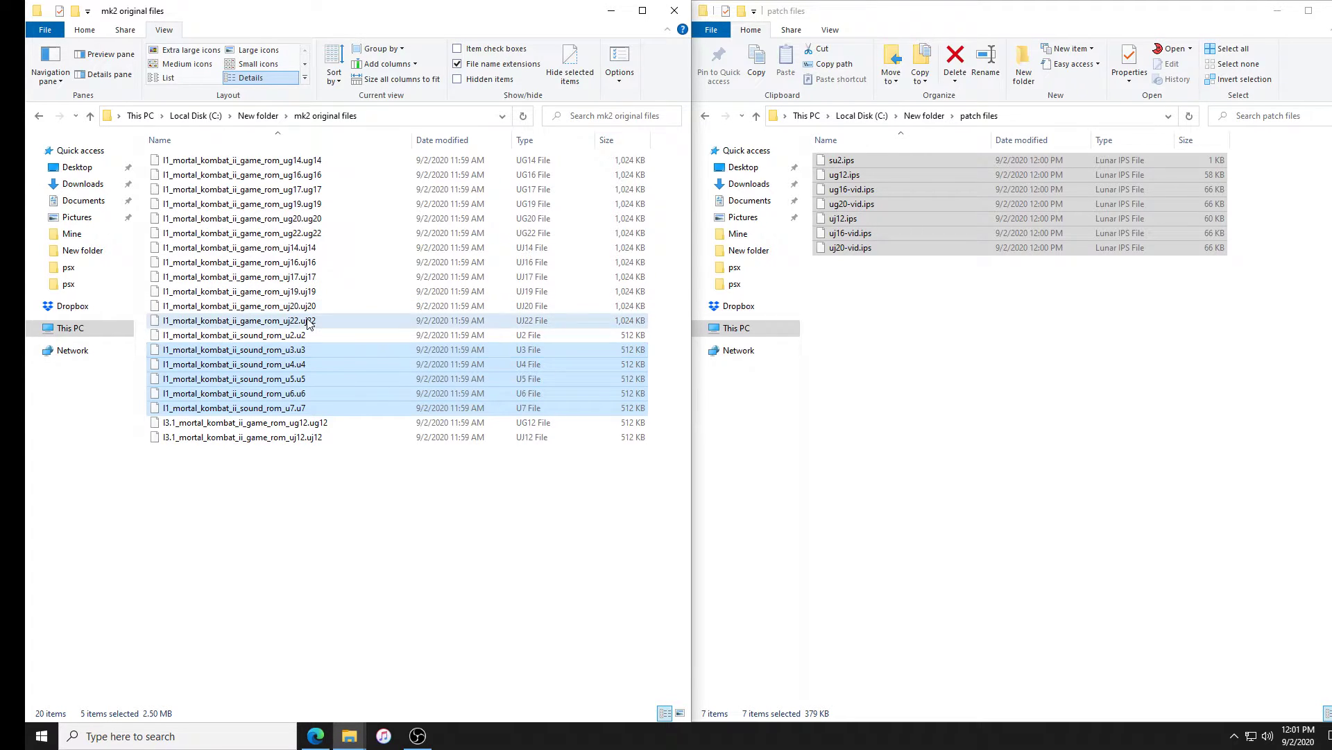
{"action": "left_click", "coordinate": [309, 322], "text": "ctrl"}
{"action": "left_click", "coordinate": [314, 292], "text": "ctrl"}
{"action": "left_click", "coordinate": [317, 277], "text": "ctrl"}
{"action": "left_click", "coordinate": [320, 247], "text": "ctrl"}
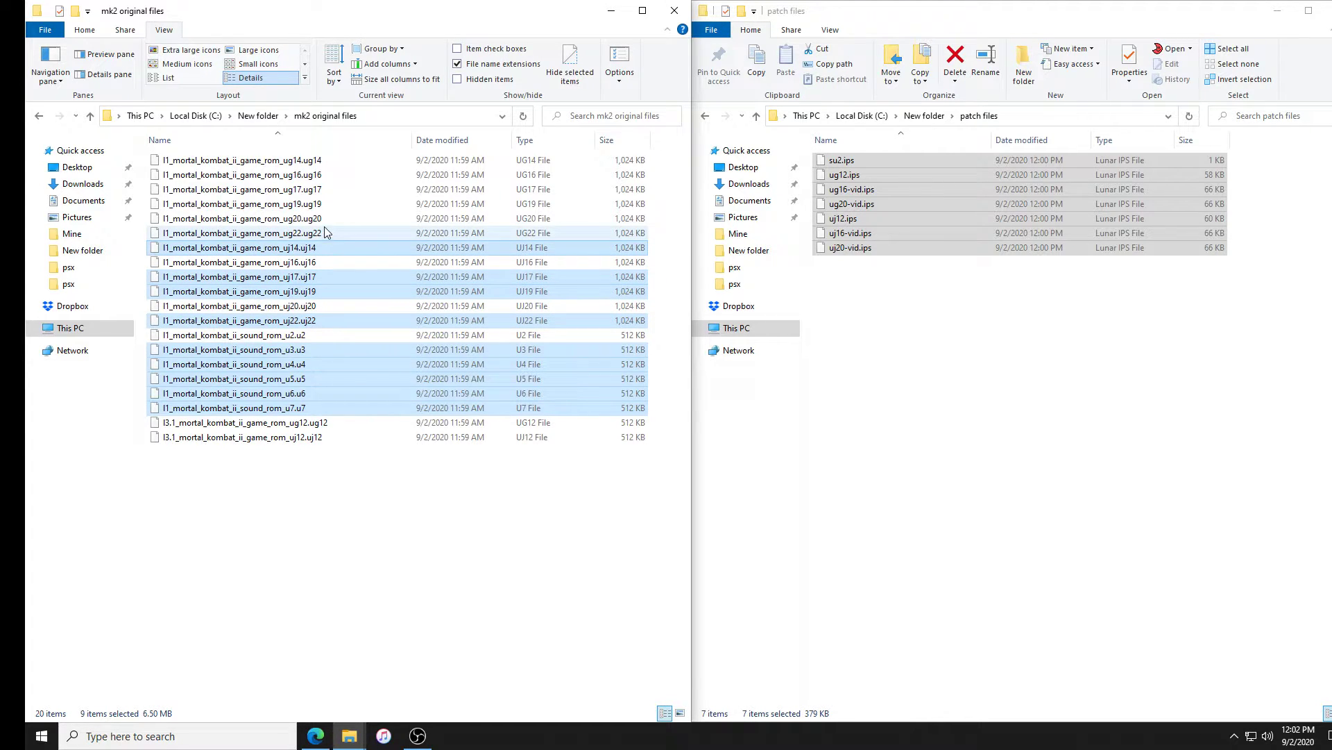
{"action": "left_click", "coordinate": [325, 232], "text": "ctrl"}
{"action": "left_click", "coordinate": [324, 204], "text": "ctrl"}
{"action": "left_click", "coordinate": [323, 189], "text": "ctrl"}
{"action": "left_click", "coordinate": [320, 162], "text": "ctrl"}
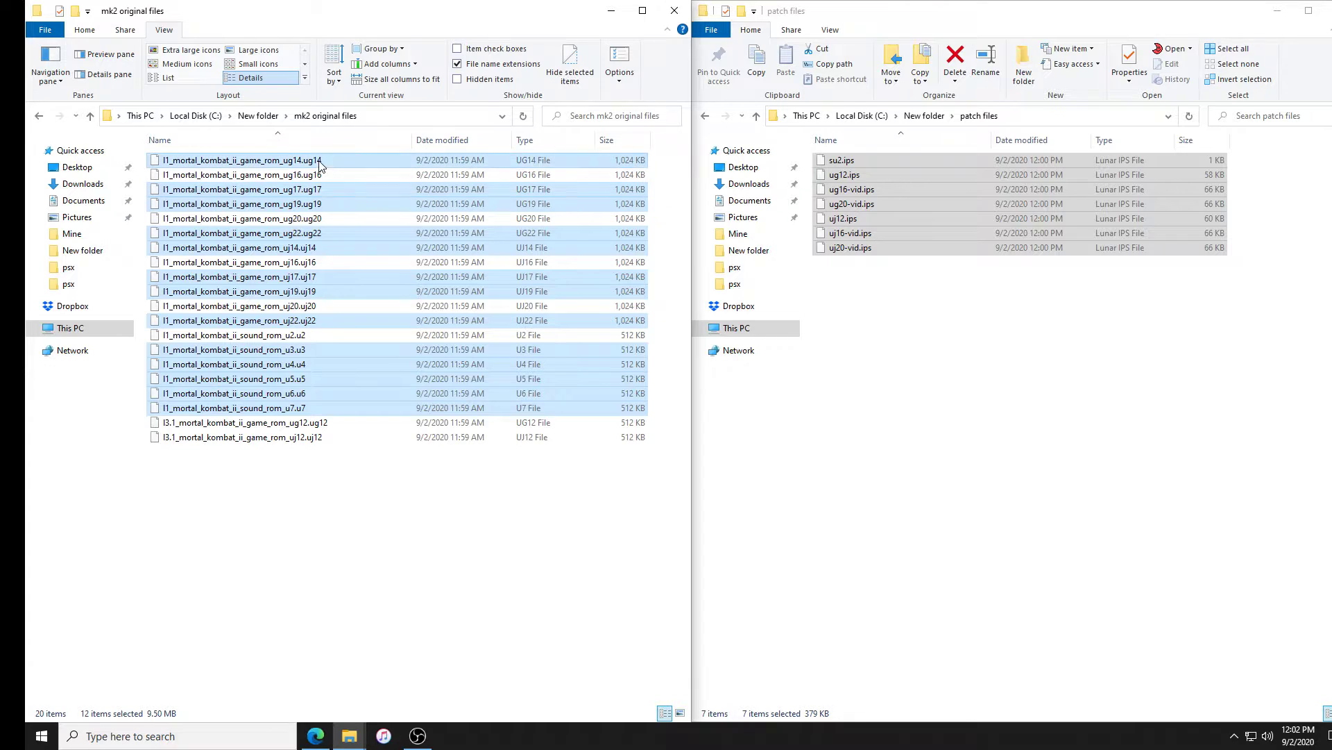
{"action": "key", "text": "Delete"}
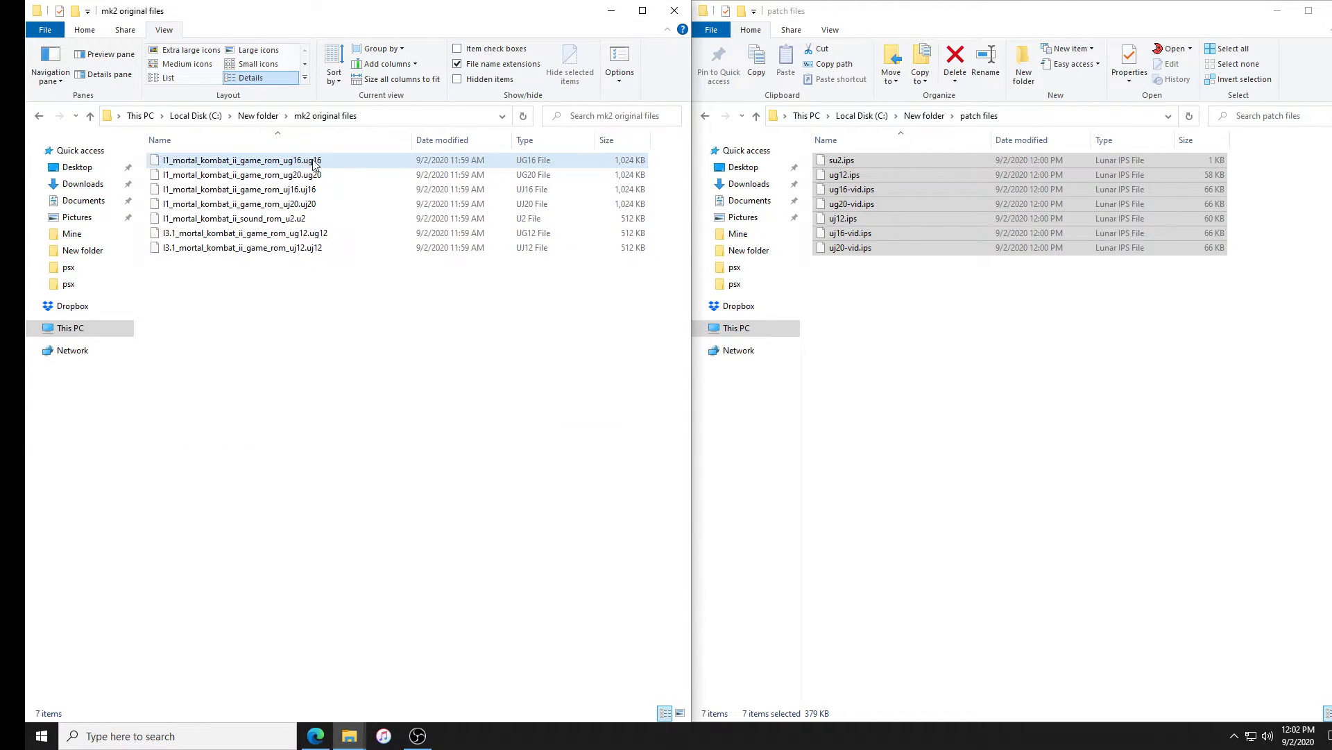
Check the remaining ROMs, clear the selection and return the left window to New folder
{"action": "left_click", "coordinate": [328, 248]}
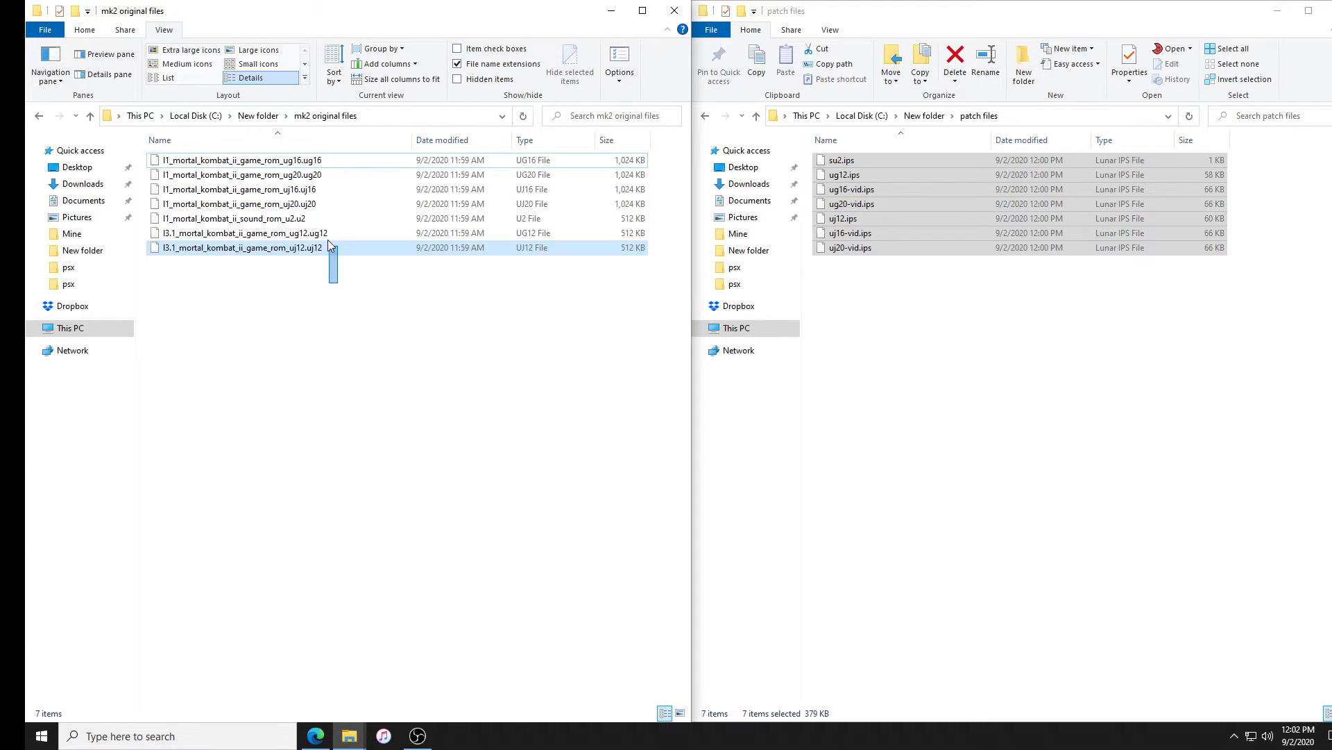
{"action": "left_click", "coordinate": [322, 232], "text": "ctrl"}
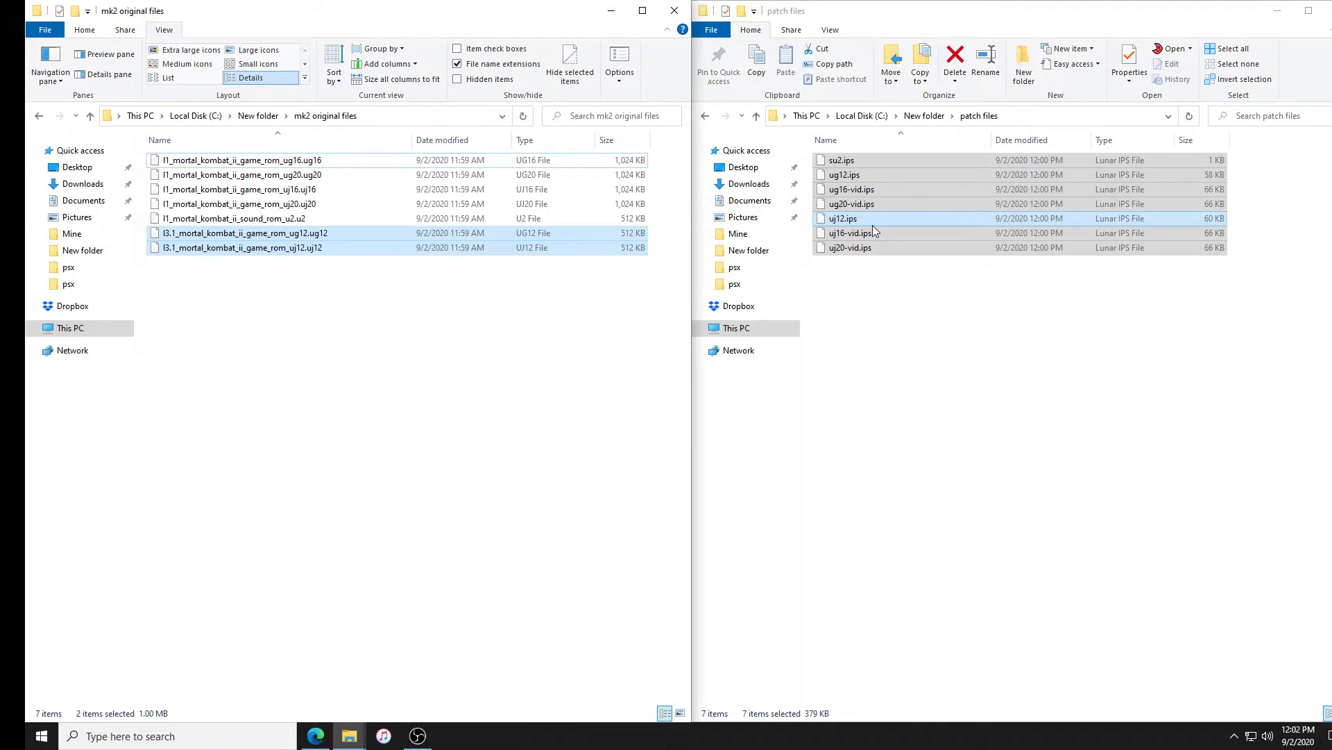
{"action": "left_click", "coordinate": [295, 218]}
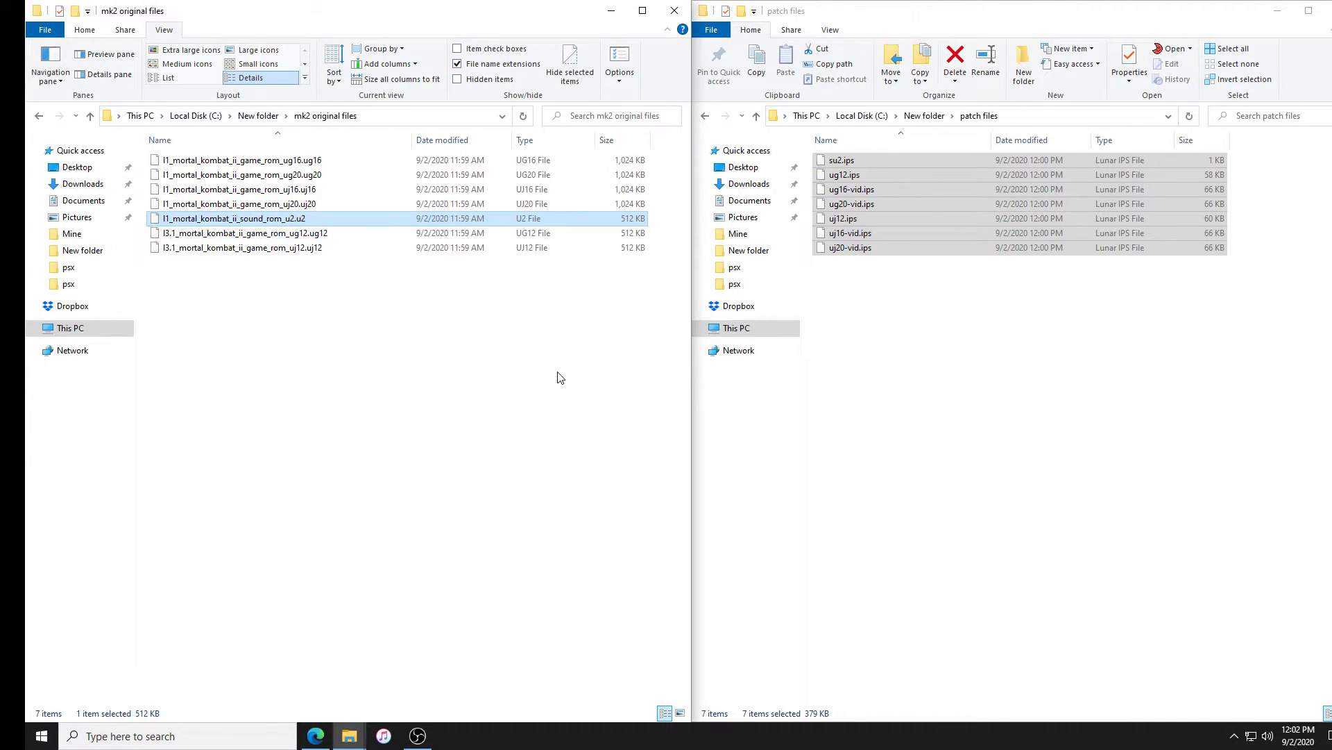
{"action": "left_click", "coordinate": [464, 364]}
{"action": "left_click", "coordinate": [1108, 350]}
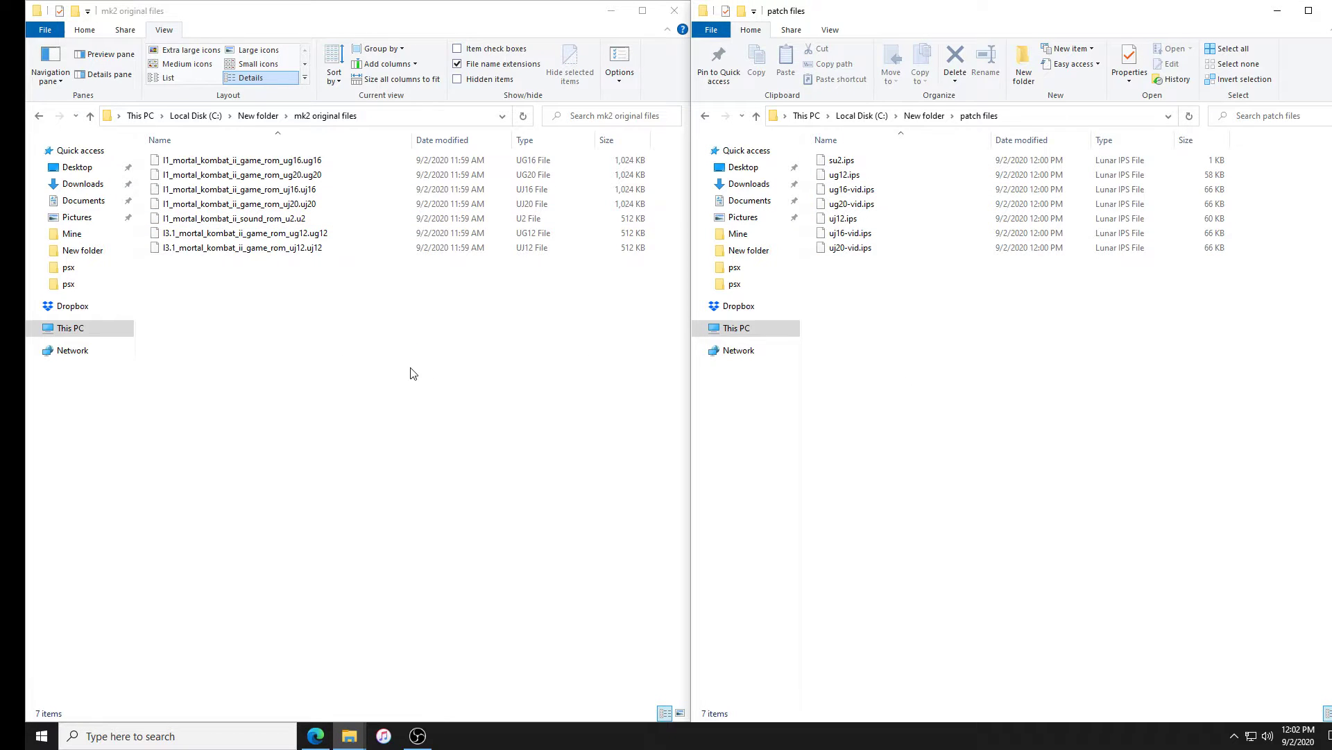
{"action": "left_click", "coordinate": [402, 315]}
Return the right window to New folder and browse the Mortal Kombat Plus All Downloads page
{"action": "key", "text": "alt+Up"}
{"action": "left_click", "coordinate": [1044, 352]}
{"action": "key", "text": "alt+Up"}
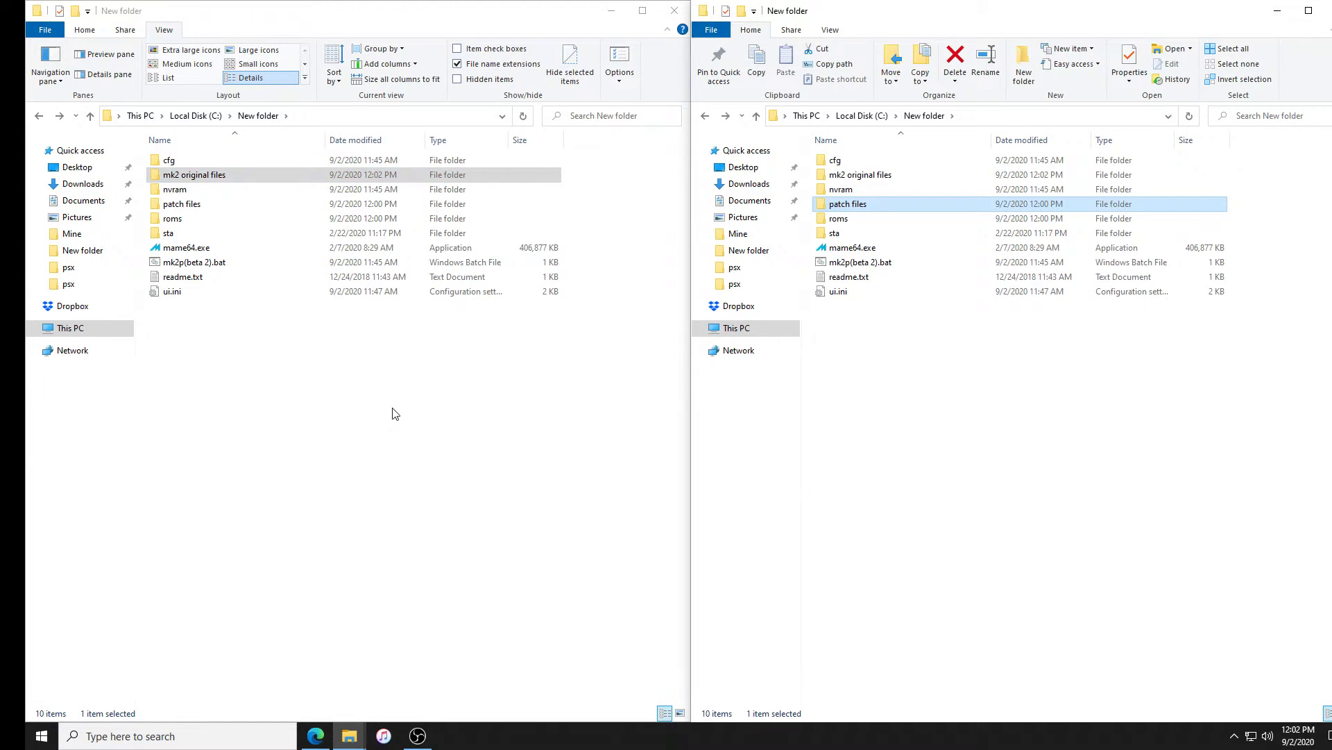
{"action": "left_click", "coordinate": [313, 735]}
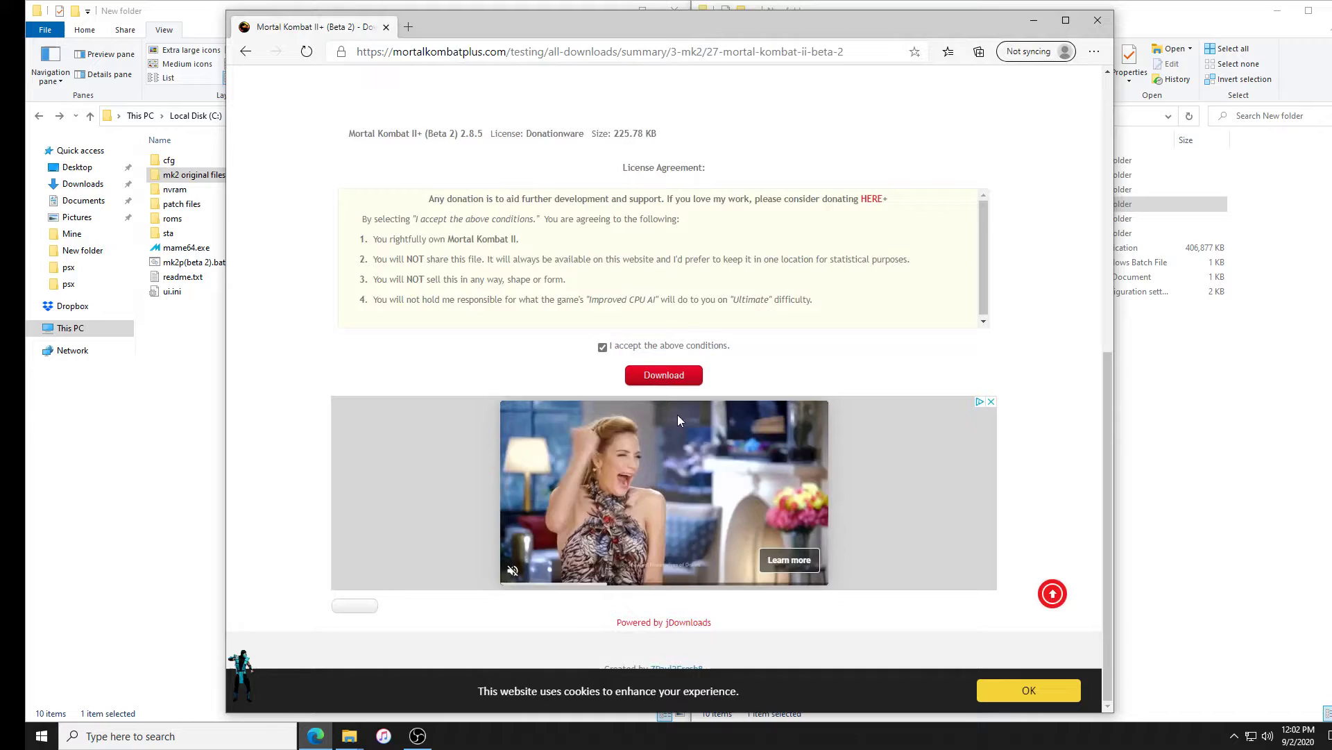
{"action": "scroll", "coordinate": [824, 504], "scroll_direction": "up", "scroll_amount": 6}
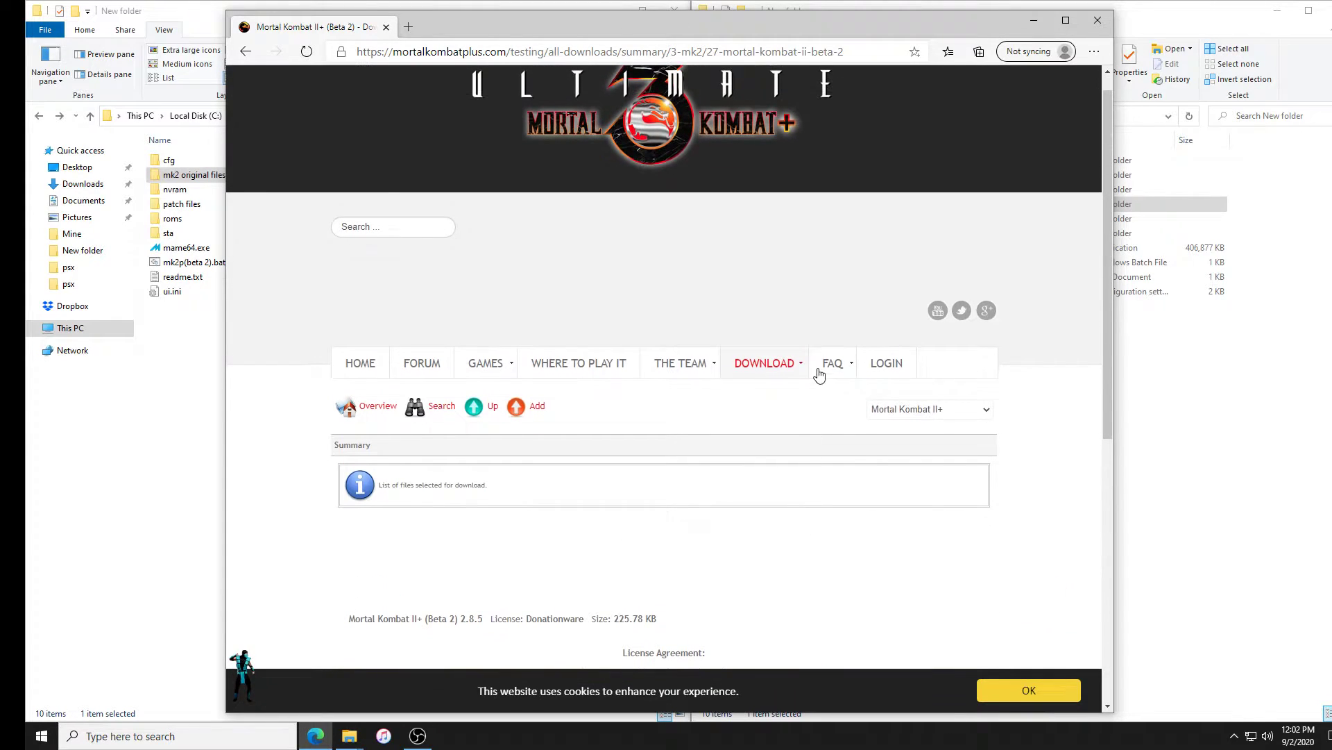
{"action": "mouse_move", "coordinate": [783, 372]}
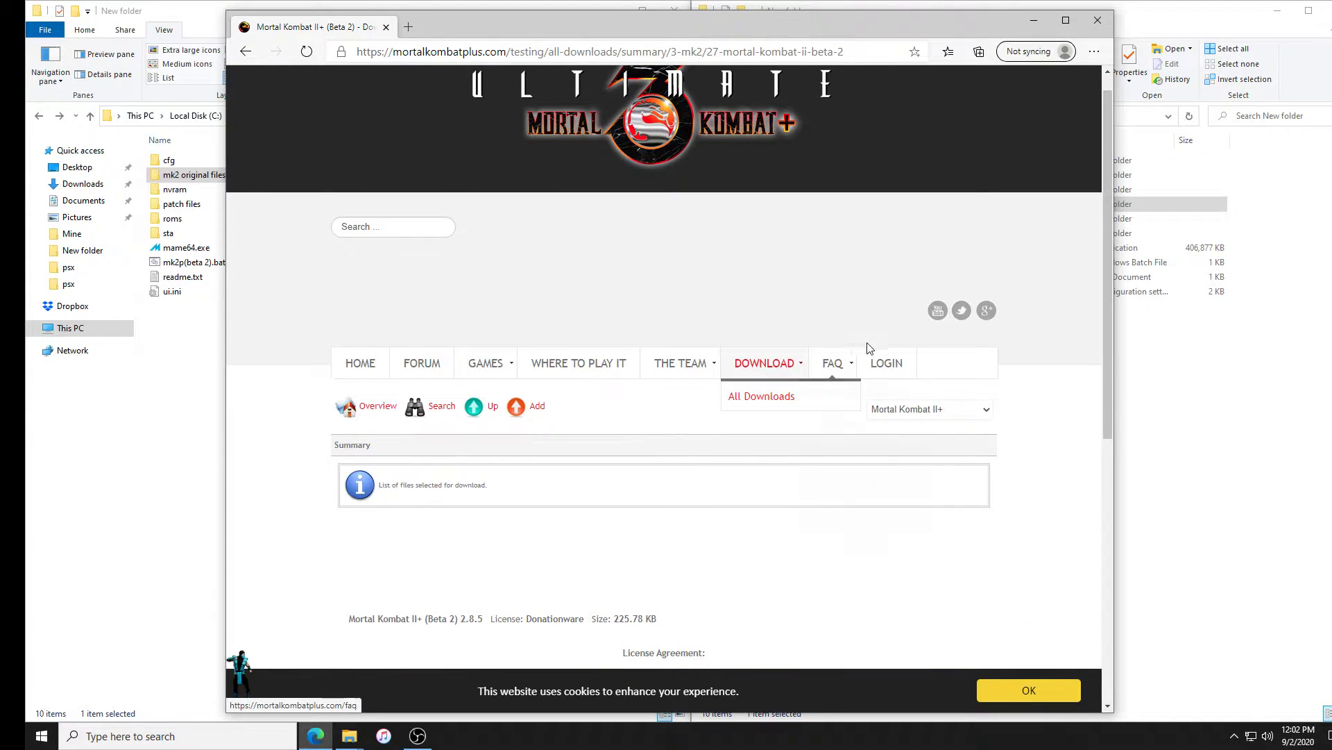
{"action": "left_click", "coordinate": [767, 397]}
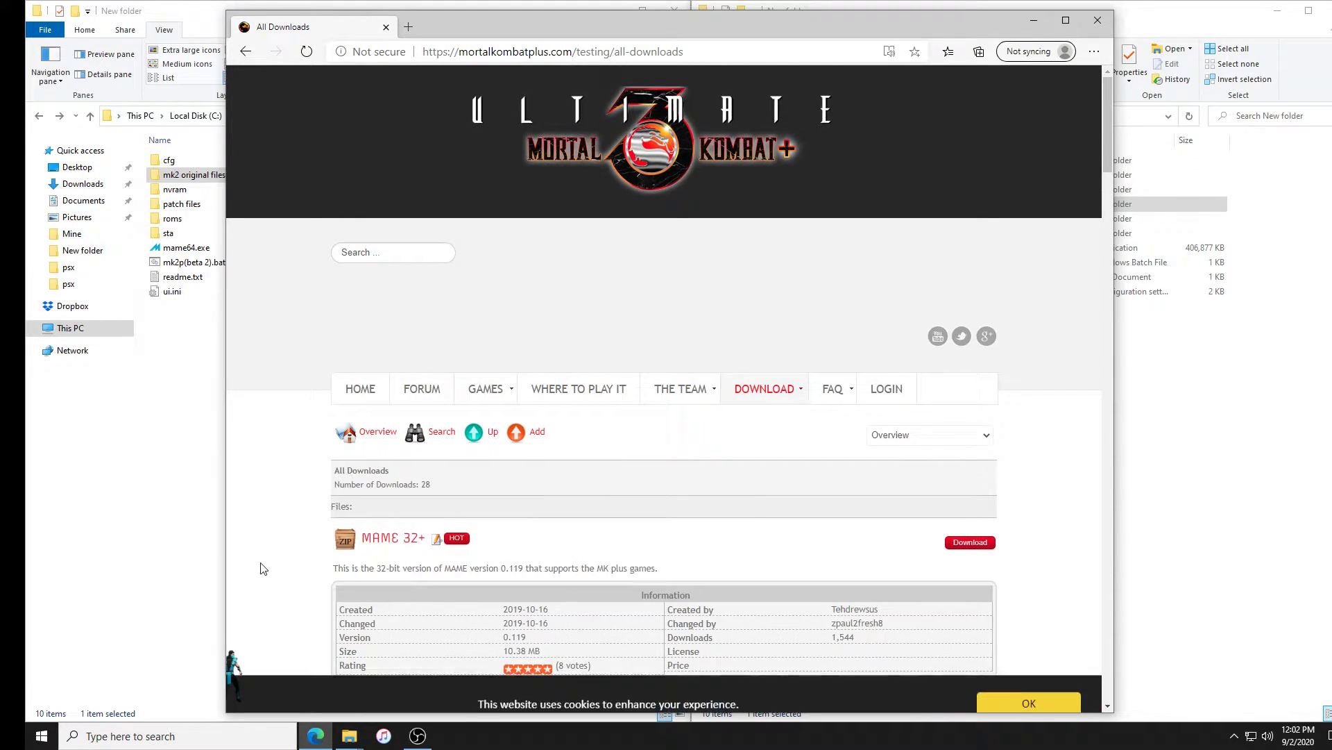
{"action": "scroll", "coordinate": [271, 565], "scroll_direction": "down", "scroll_amount": 4}
{"action": "scroll", "coordinate": [295, 558], "scroll_direction": "down", "scroll_amount": 5}
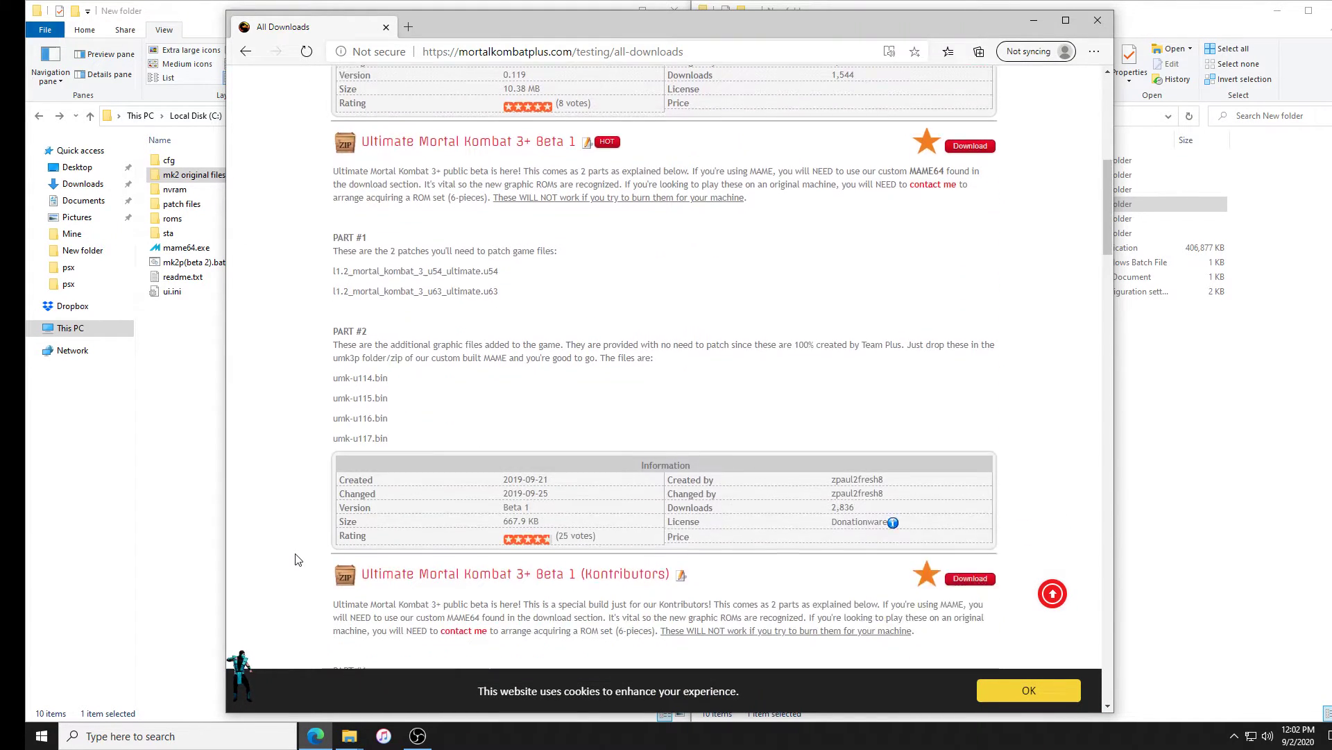
{"action": "scroll", "coordinate": [301, 556], "scroll_direction": "down", "scroll_amount": 10}
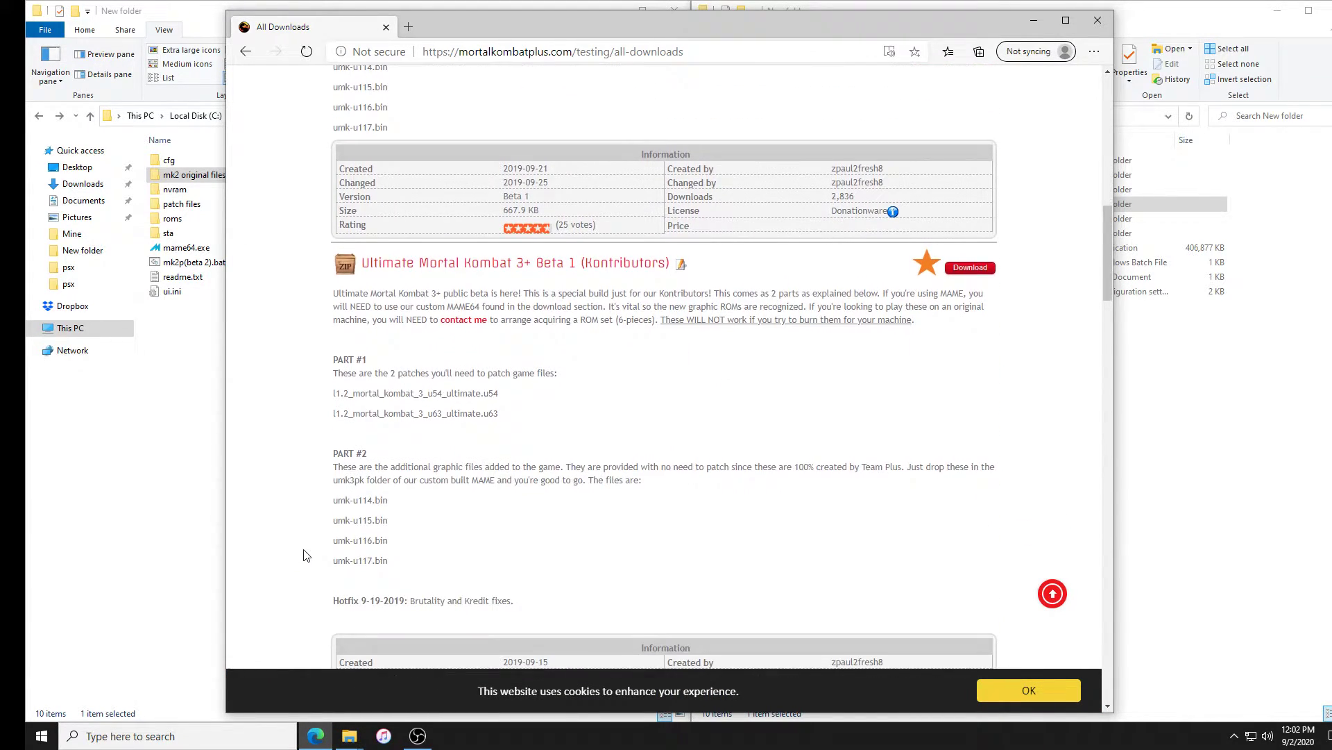
{"action": "scroll", "coordinate": [958, 627], "scroll_direction": "down", "scroll_amount": 8}
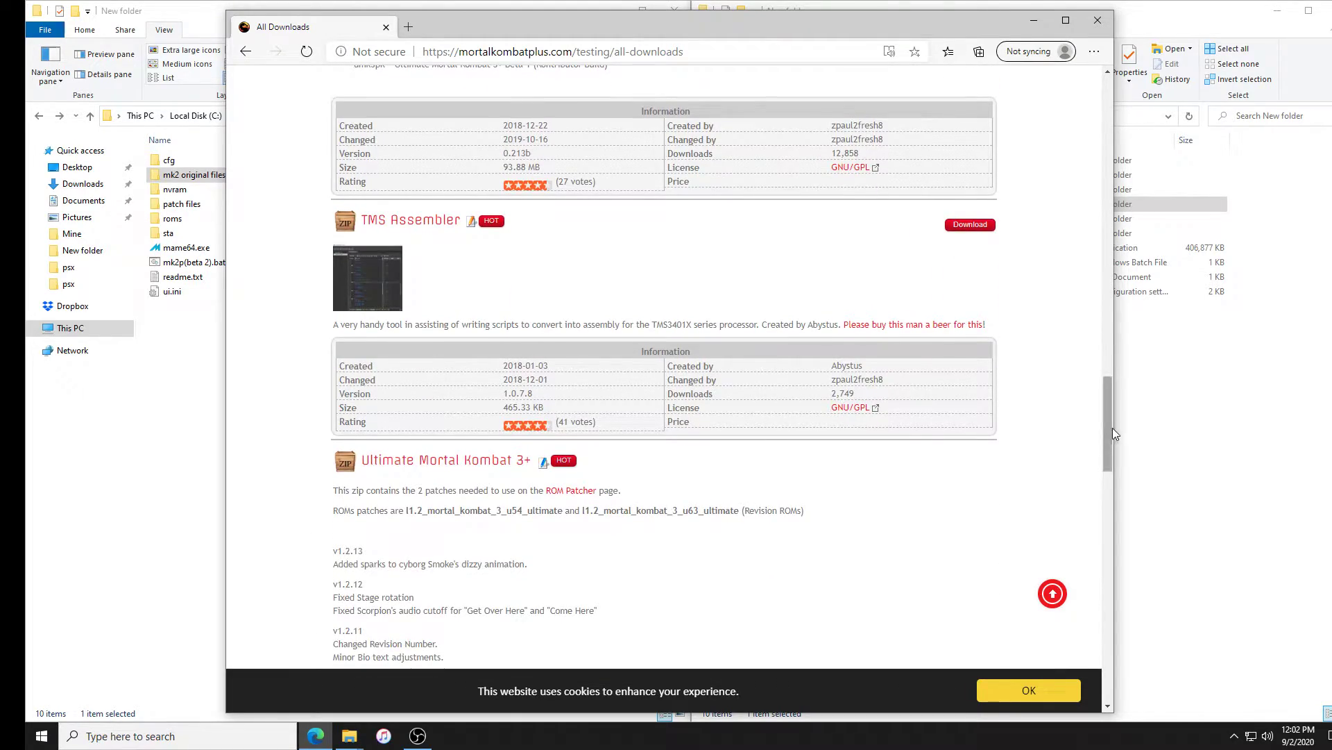
{"action": "left_click_drag", "start_coordinate": [1109, 429], "coordinate": [1108, 127]}
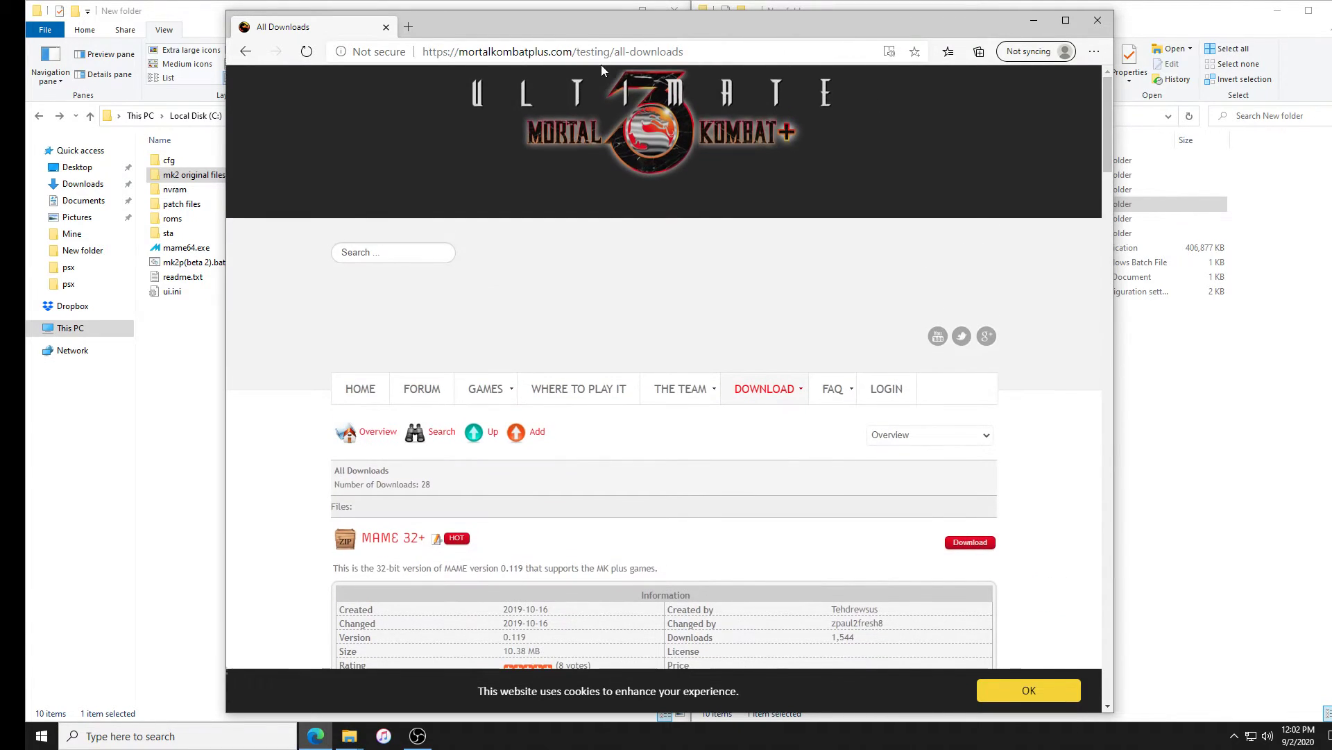
Search 'lunar ips' and download the Lunar IPS zip from FuSoYa's Niche
{"action": "left_click", "coordinate": [624, 51]}
{"action": "type", "text": "lunart"}
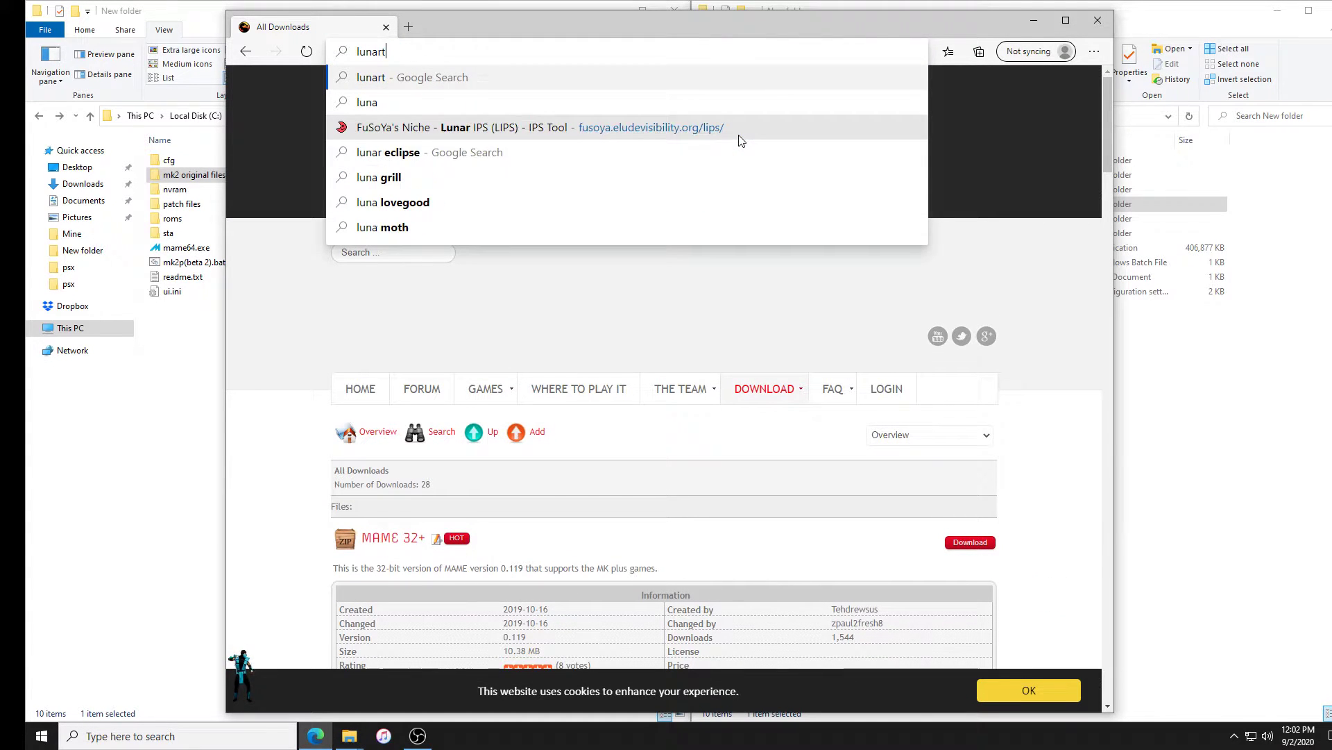
{"action": "key", "text": "Down"}
{"action": "key", "text": "Down"}
{"action": "key", "text": "Return"}
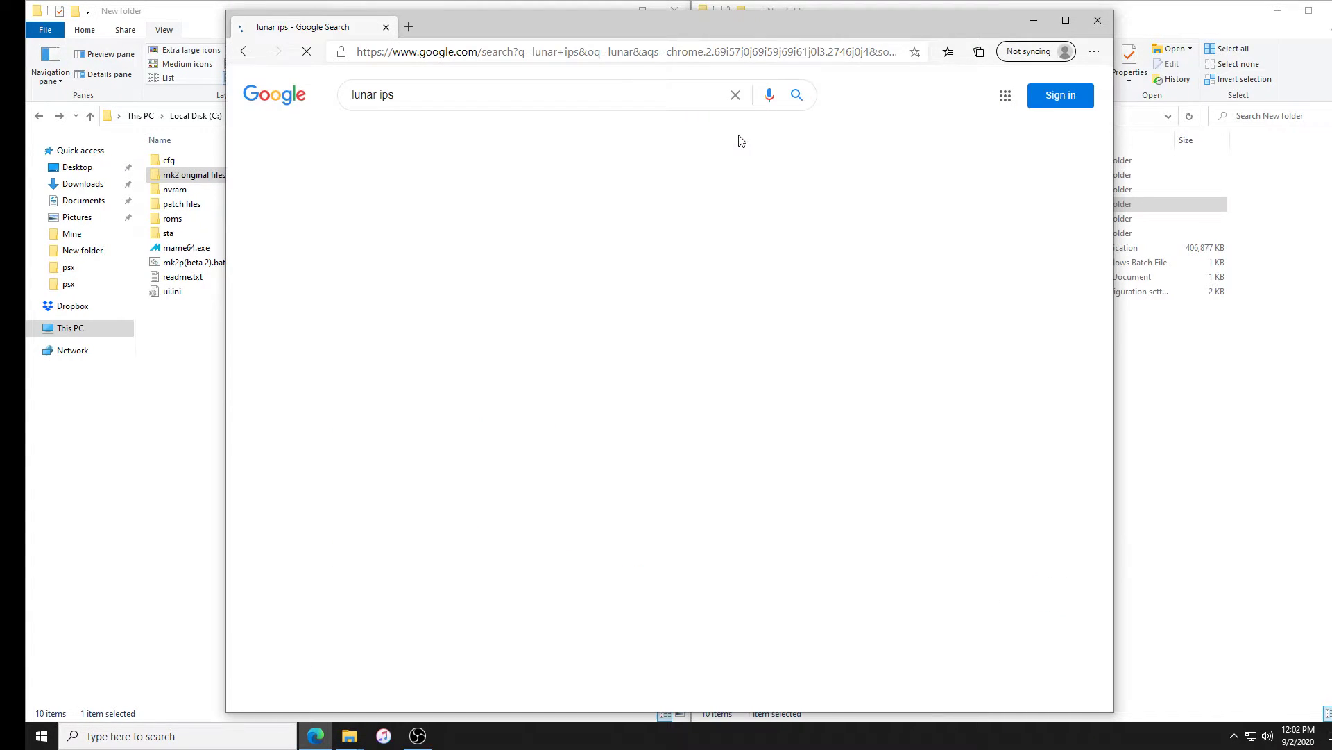
{"action": "left_click", "coordinate": [392, 214]}
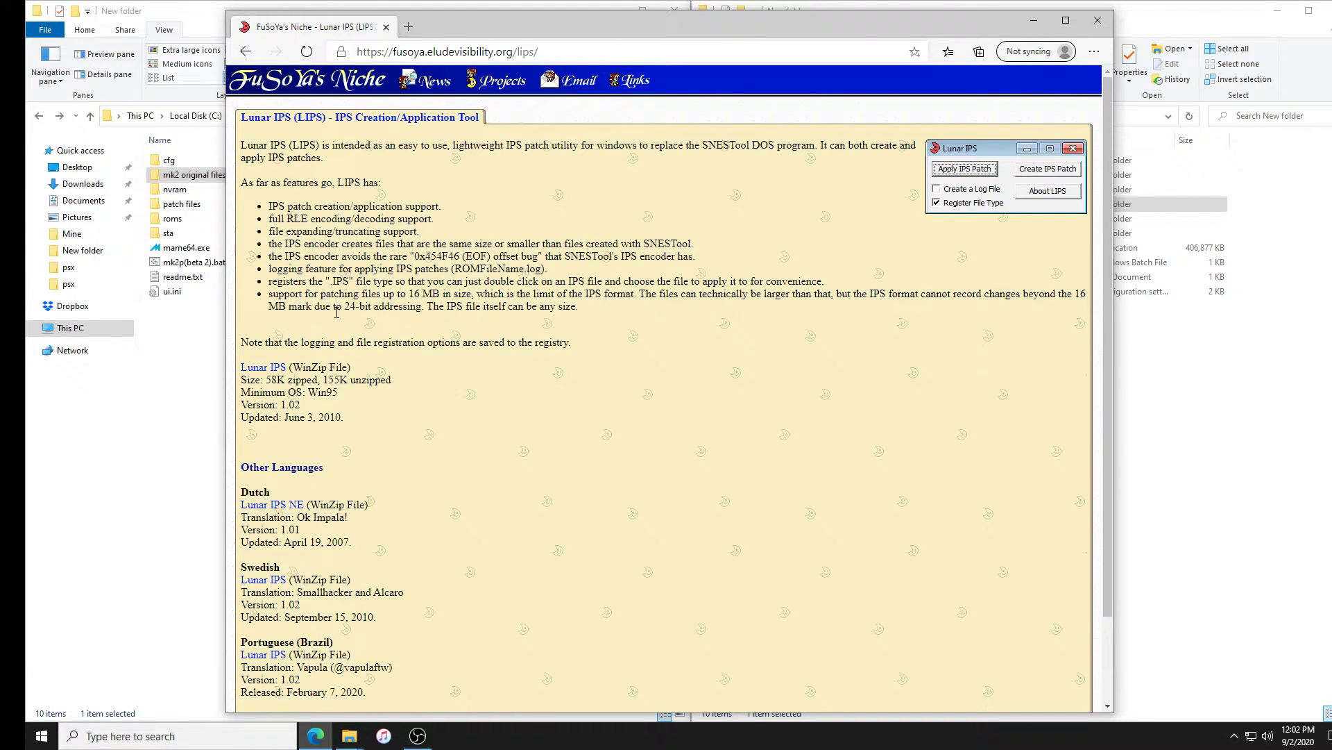
{"action": "left_click", "coordinate": [268, 370]}
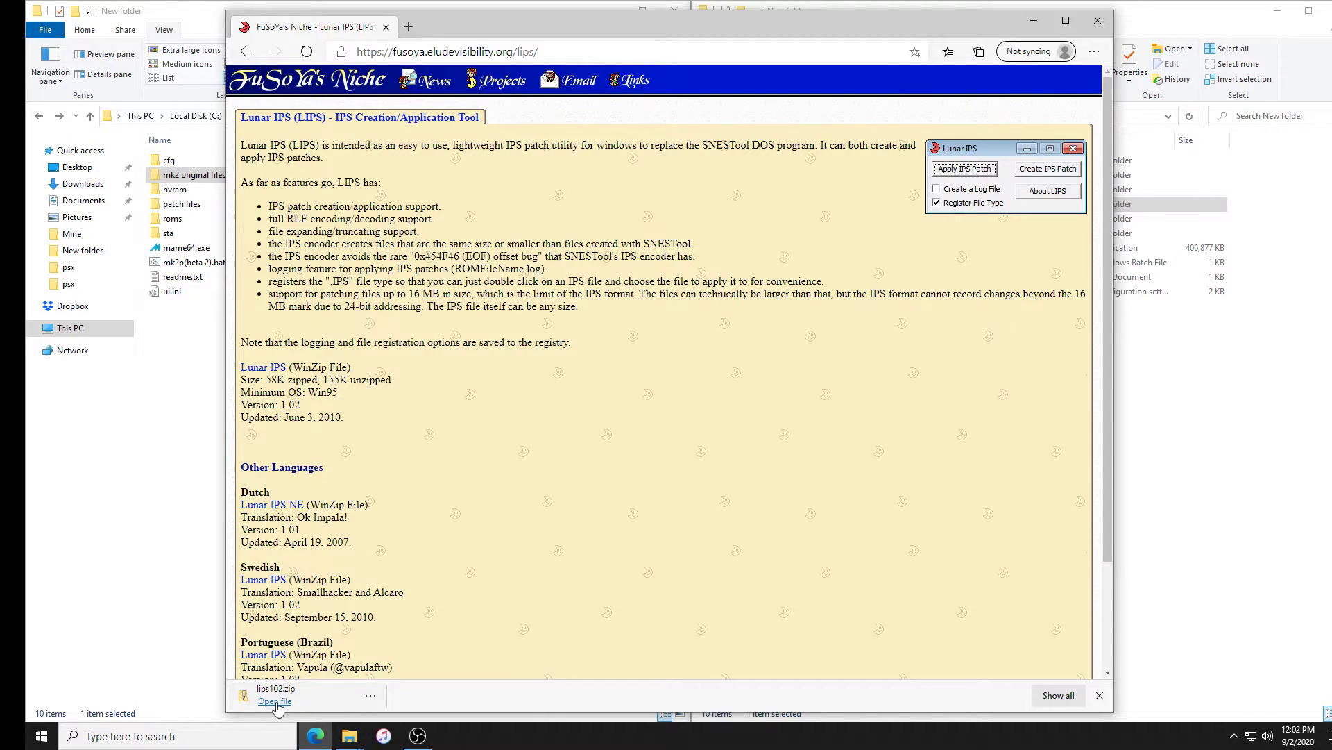
Copy Lunar IPS.exe from lips102.zip into New folder, close the zip and Edge, and launch it
{"action": "left_click", "coordinate": [281, 701]}
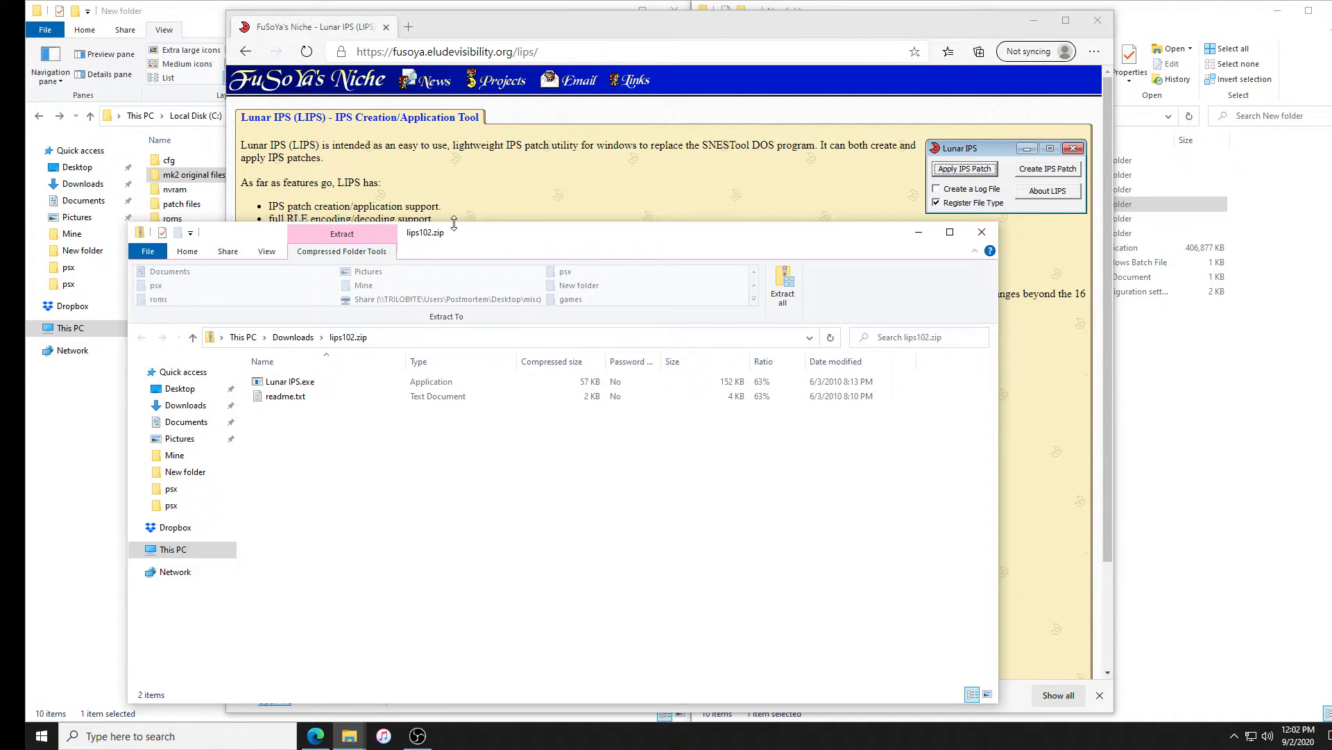
{"action": "left_click_drag", "start_coordinate": [624, 232], "coordinate": [916, 266]}
{"action": "left_click_drag", "start_coordinate": [581, 414], "coordinate": [175, 431]}
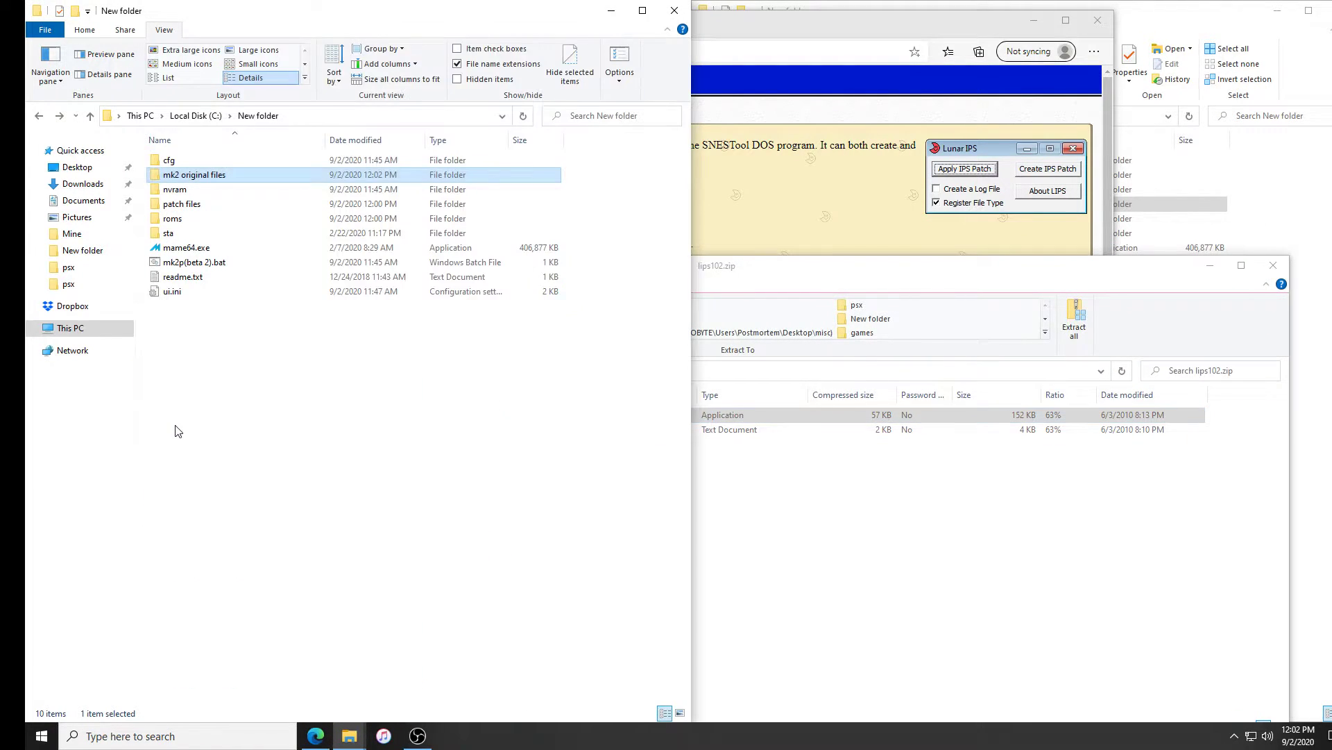
{"action": "left_click", "coordinate": [1274, 265]}
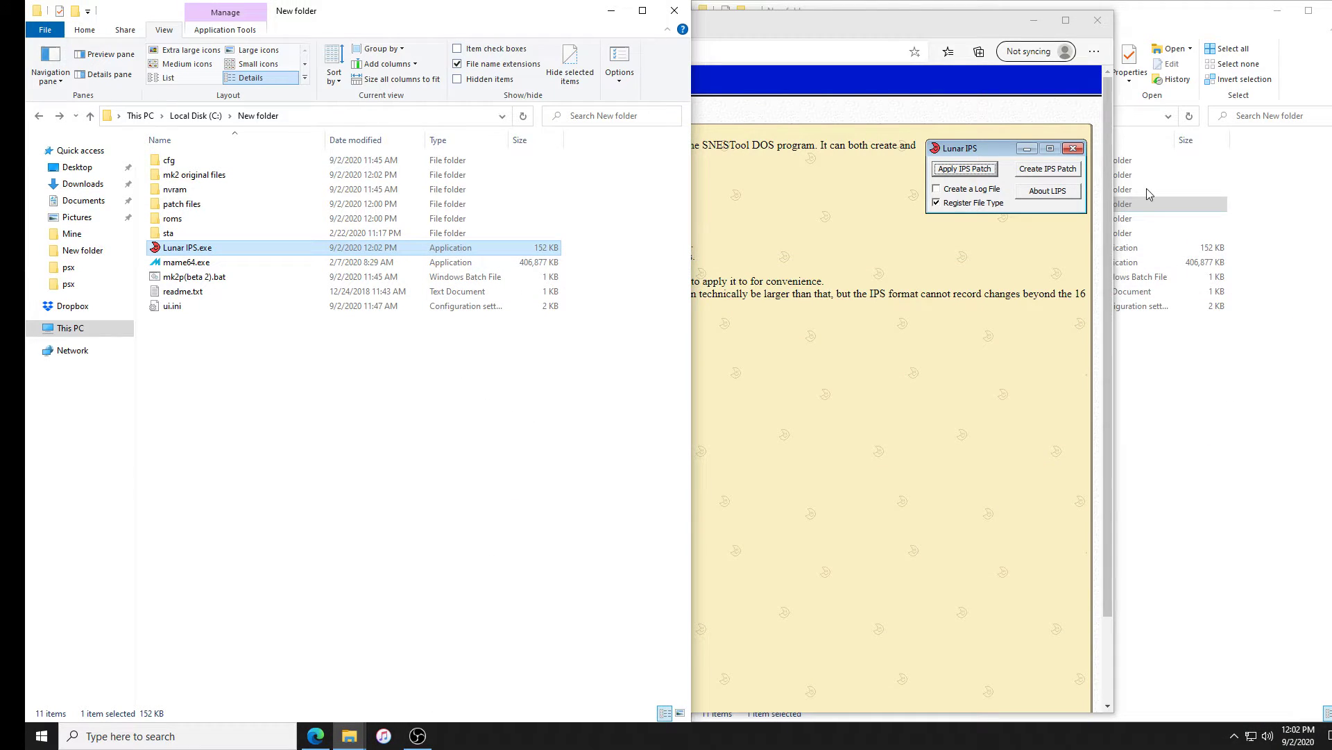
{"action": "left_click", "coordinate": [1099, 22]}
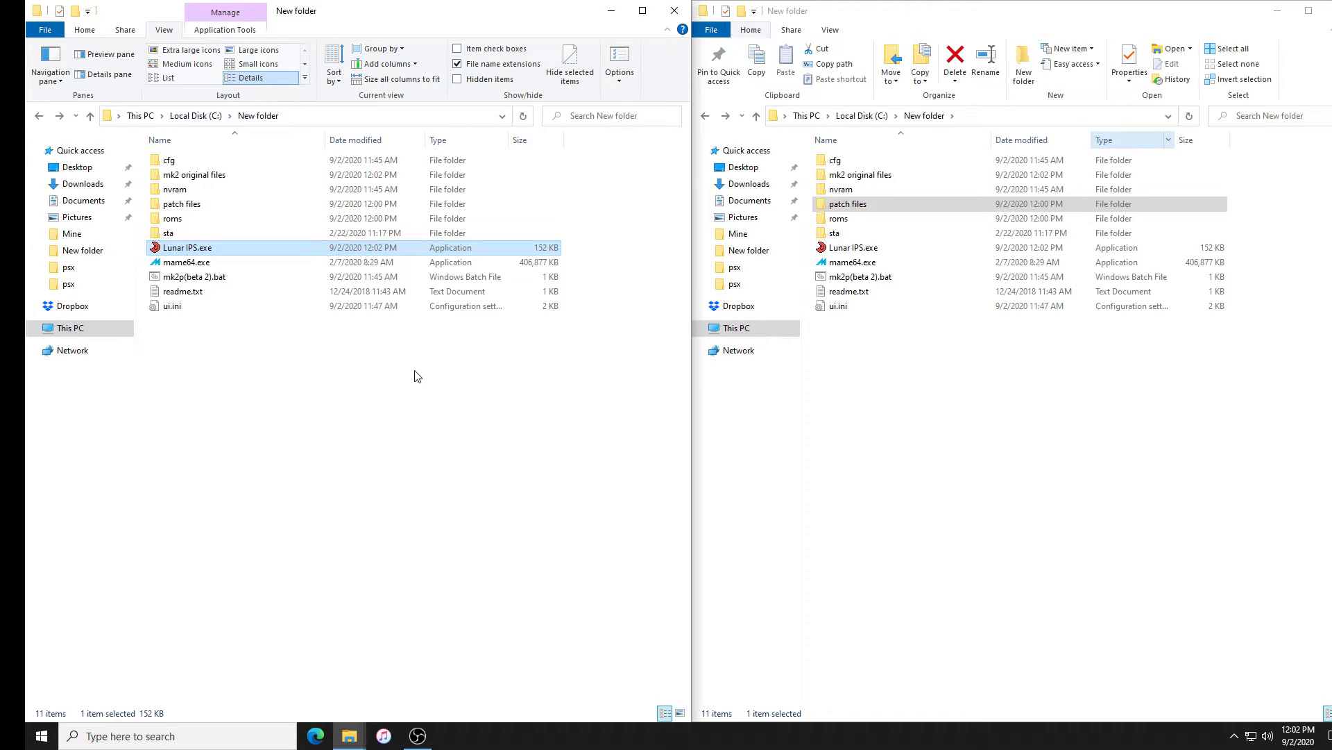
{"action": "double_click", "coordinate": [160, 252]}
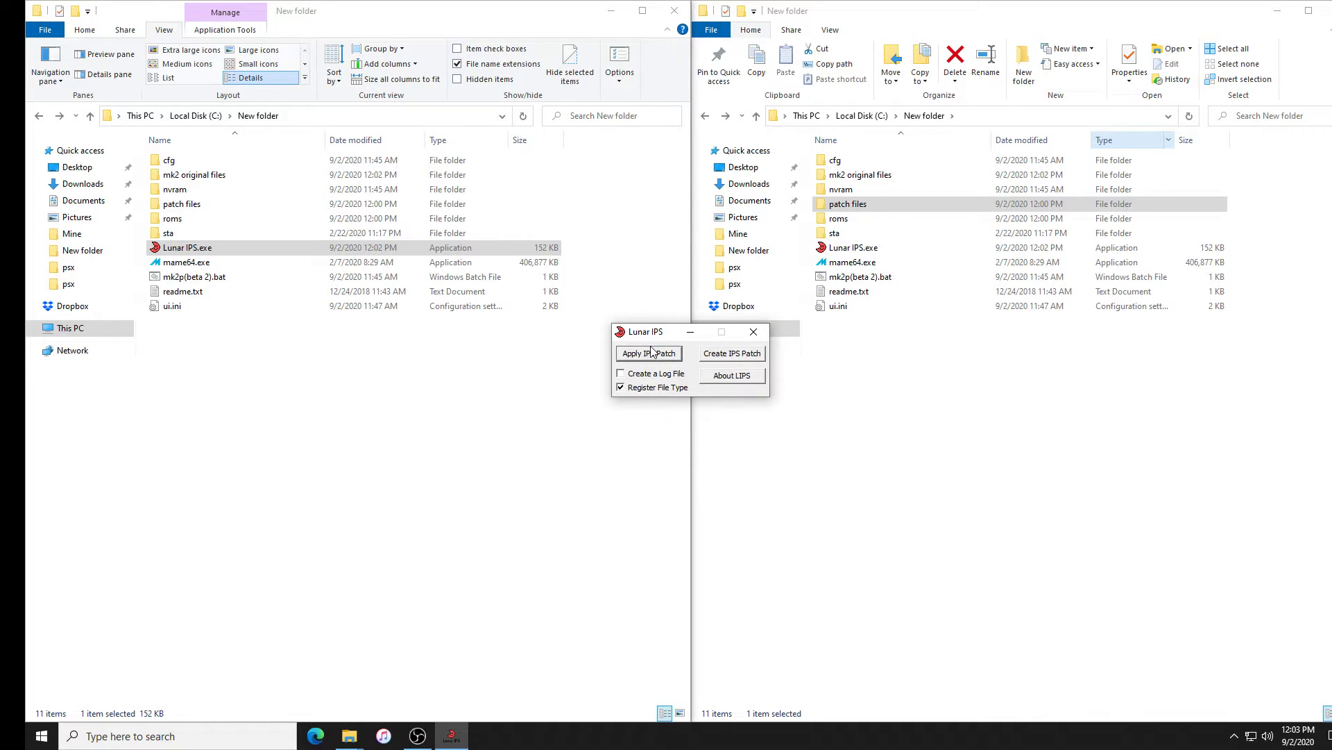
Patch the u2 sound ROM in mk2 original files with su2.ips
{"action": "left_click", "coordinate": [647, 354]}
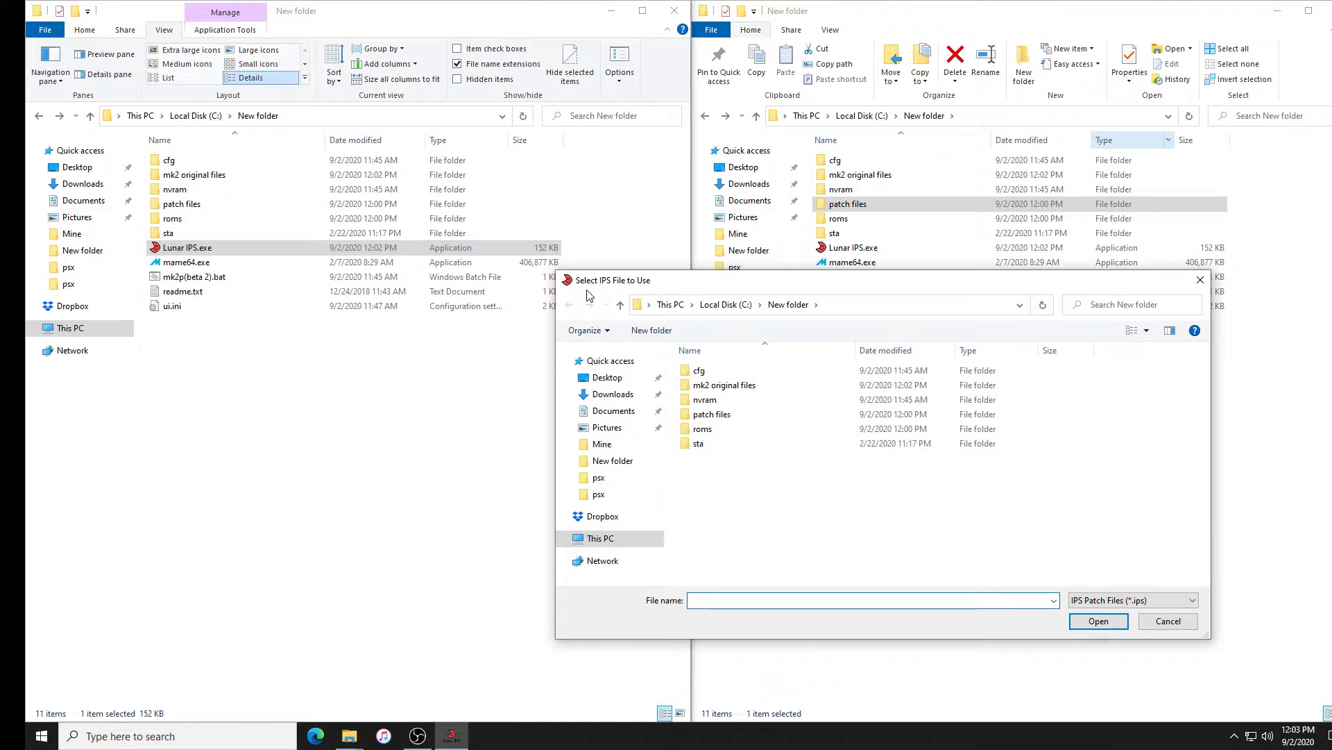
{"action": "double_click", "coordinate": [697, 416]}
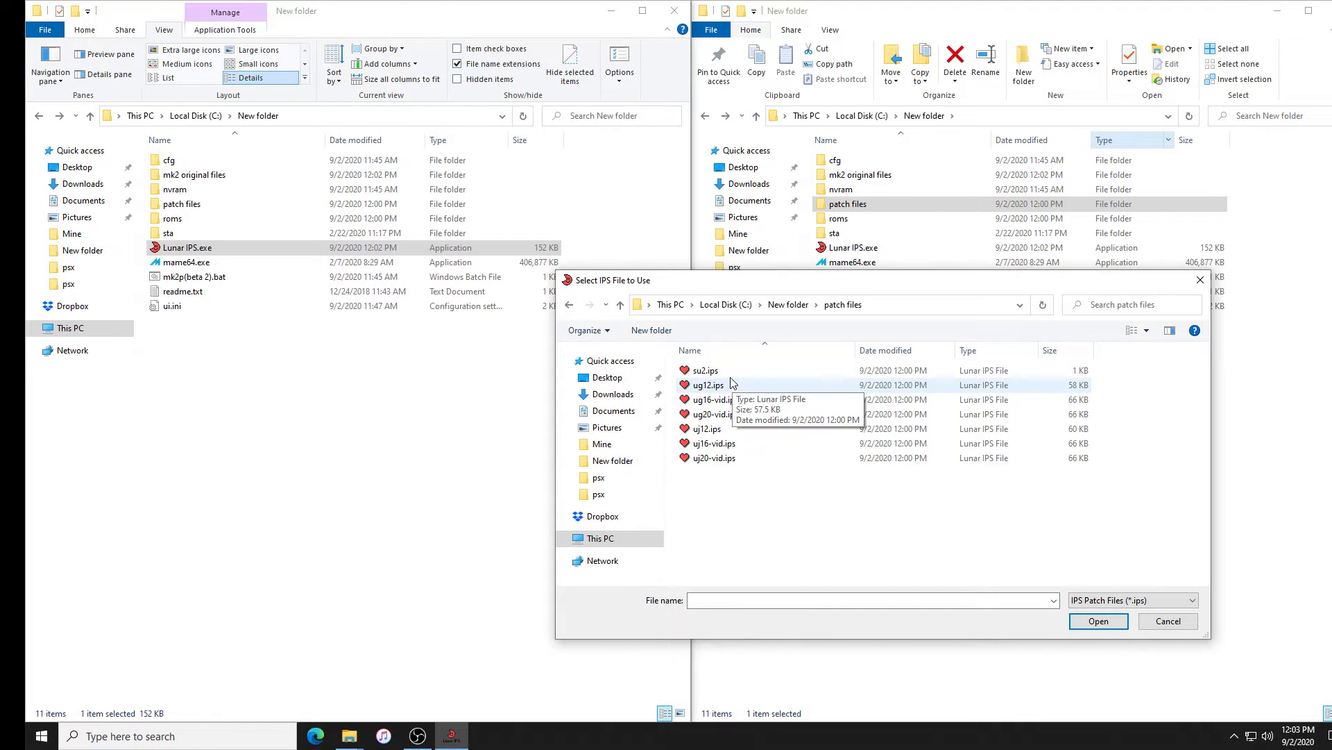
{"action": "double_click", "coordinate": [706, 371]}
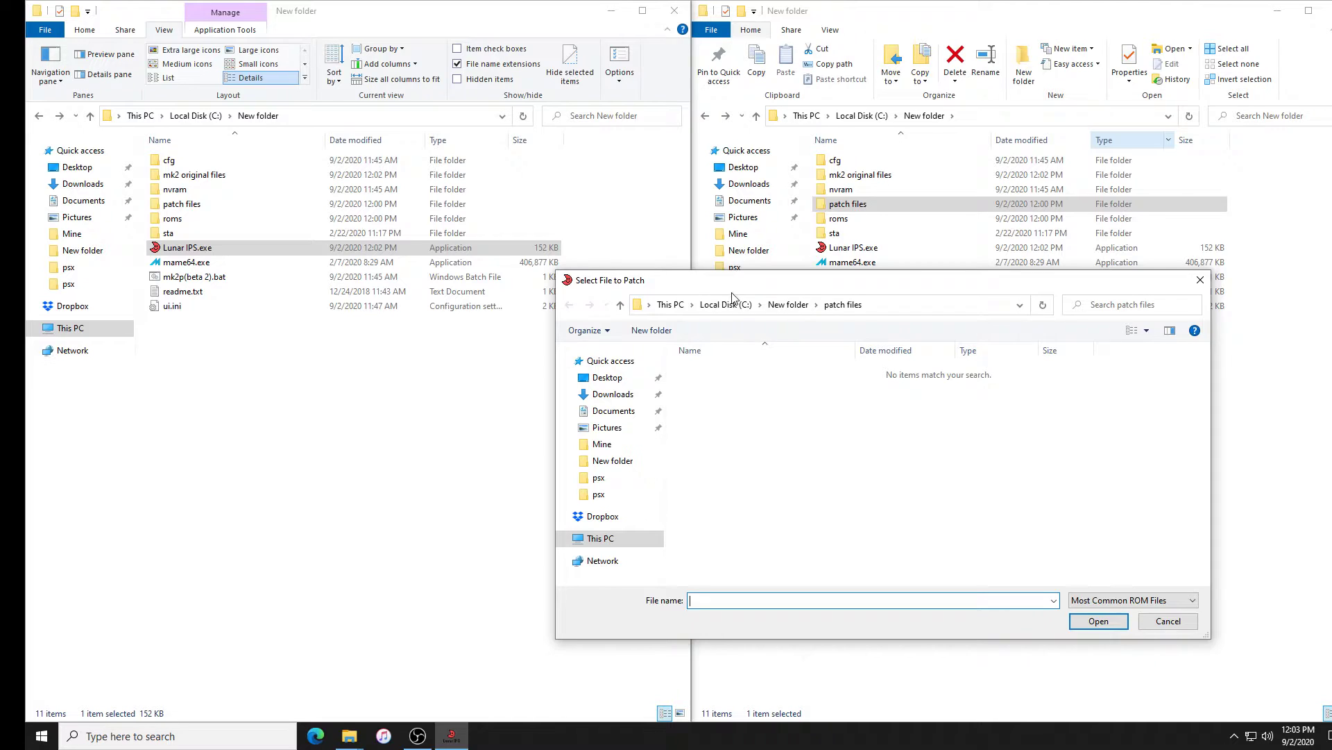
{"action": "left_click", "coordinate": [793, 313]}
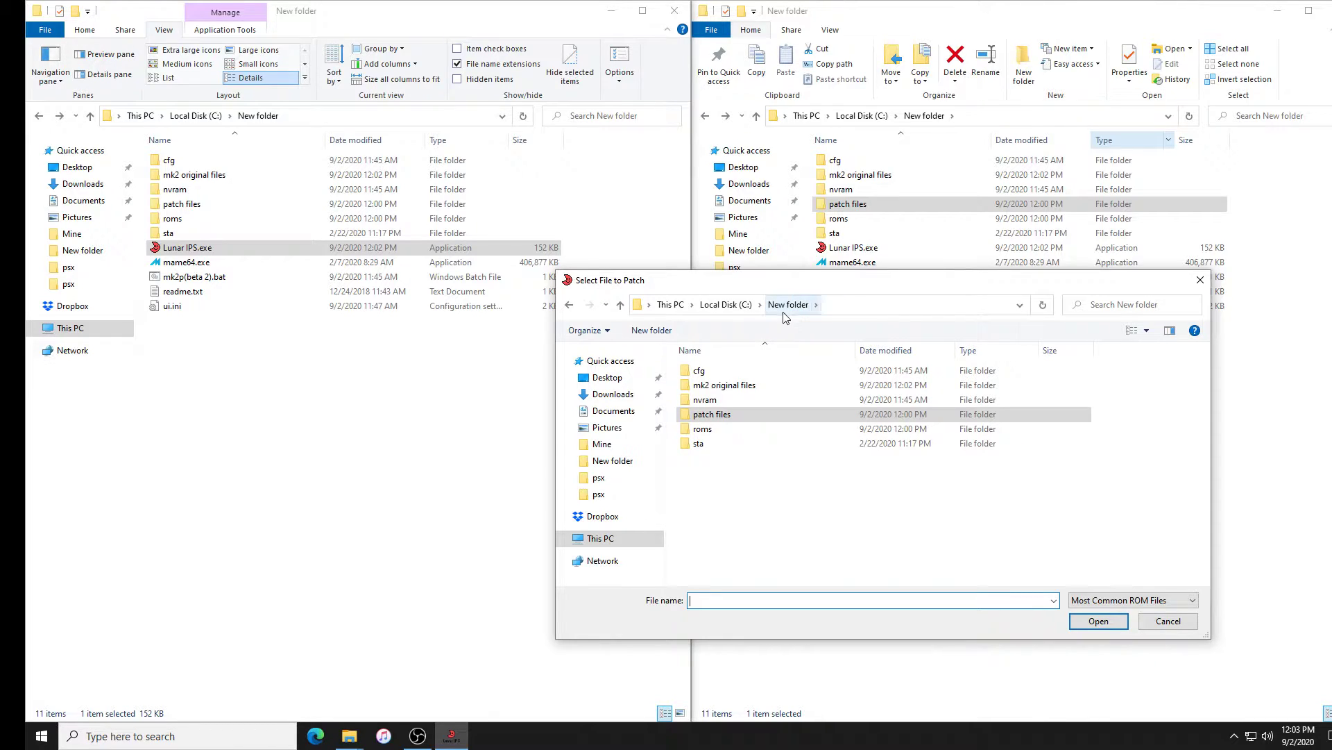
{"action": "left_click", "coordinate": [732, 390]}
{"action": "double_click", "coordinate": [732, 391]}
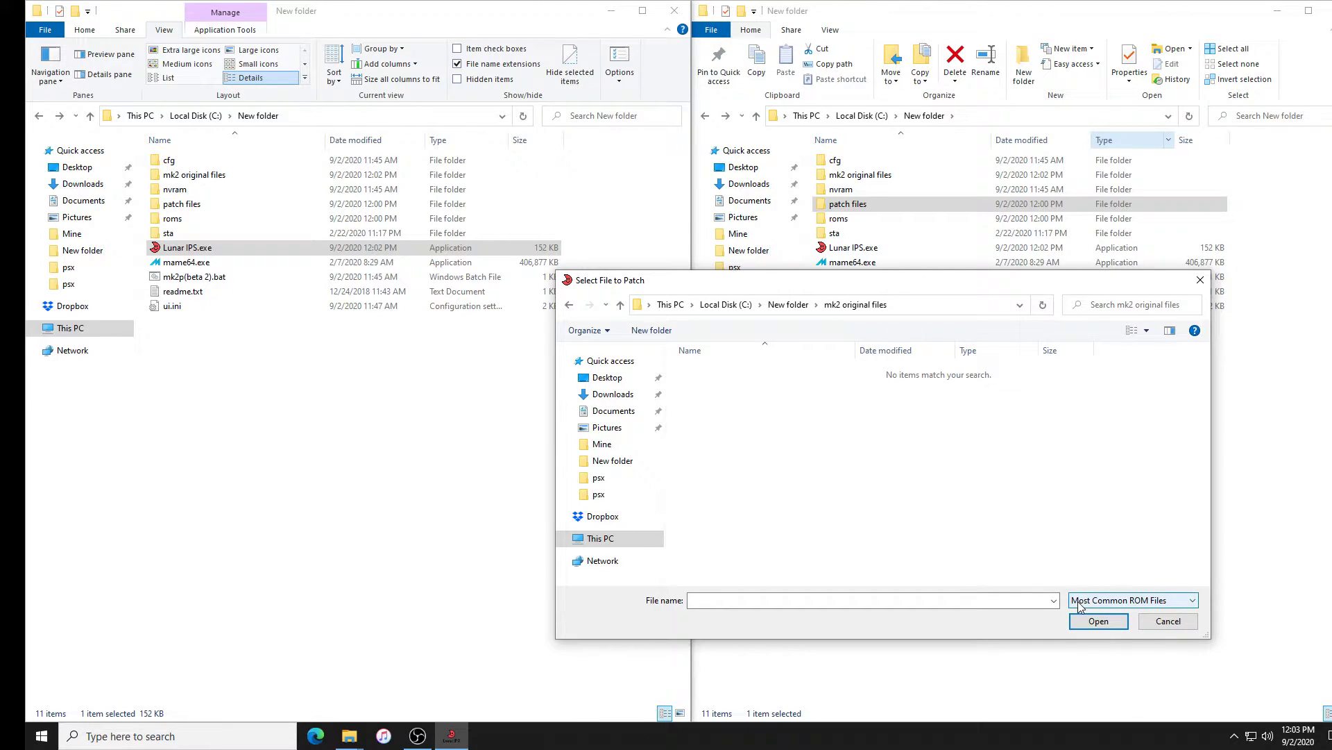
{"action": "left_click", "coordinate": [1105, 603]}
{"action": "left_click", "coordinate": [1094, 618]}
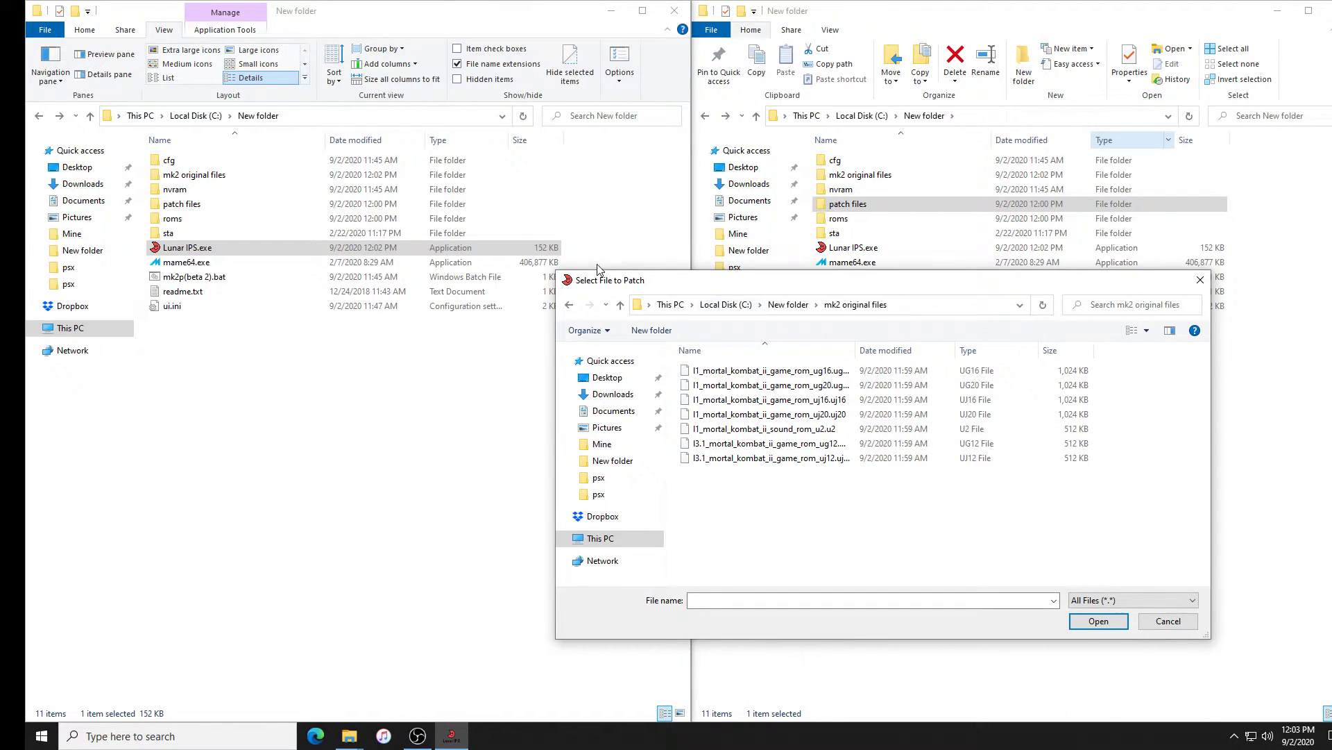
{"action": "left_click", "coordinate": [766, 432]}
{"action": "left_click", "coordinate": [1099, 620]}
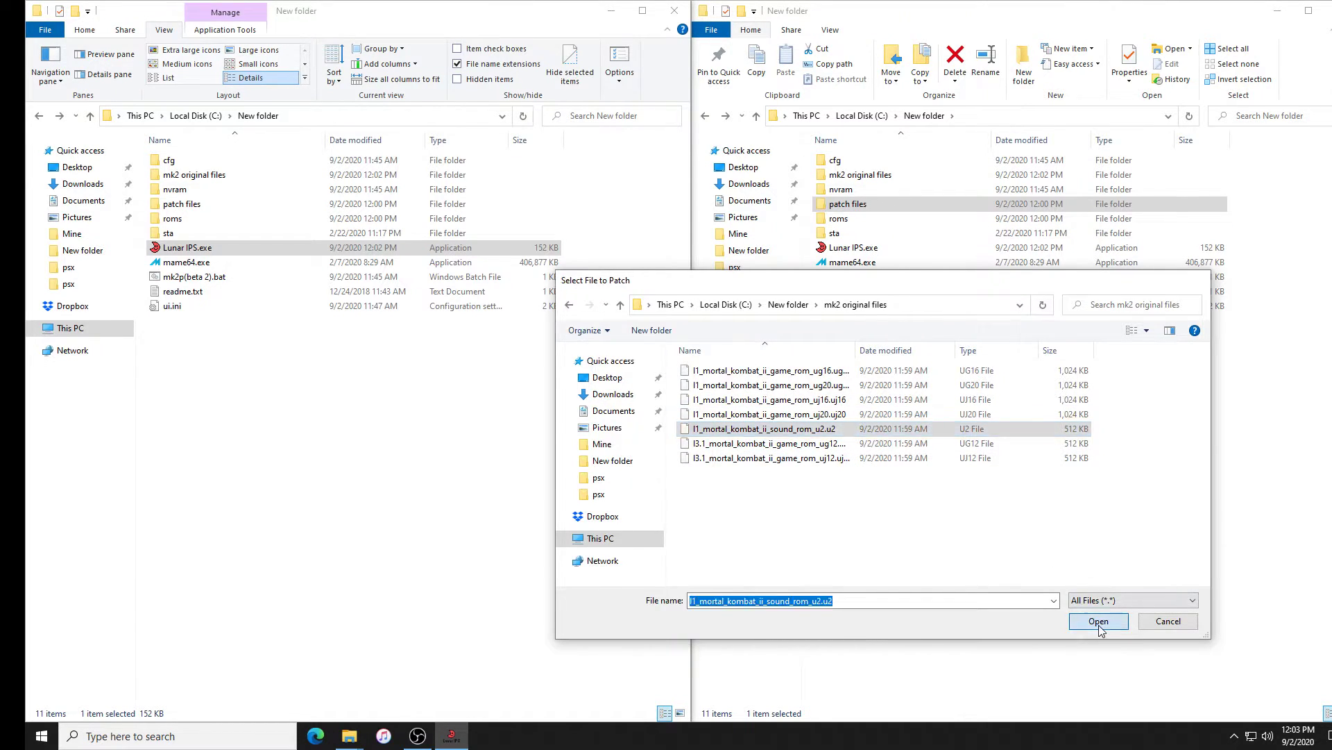
{"action": "left_click", "coordinate": [732, 407]}
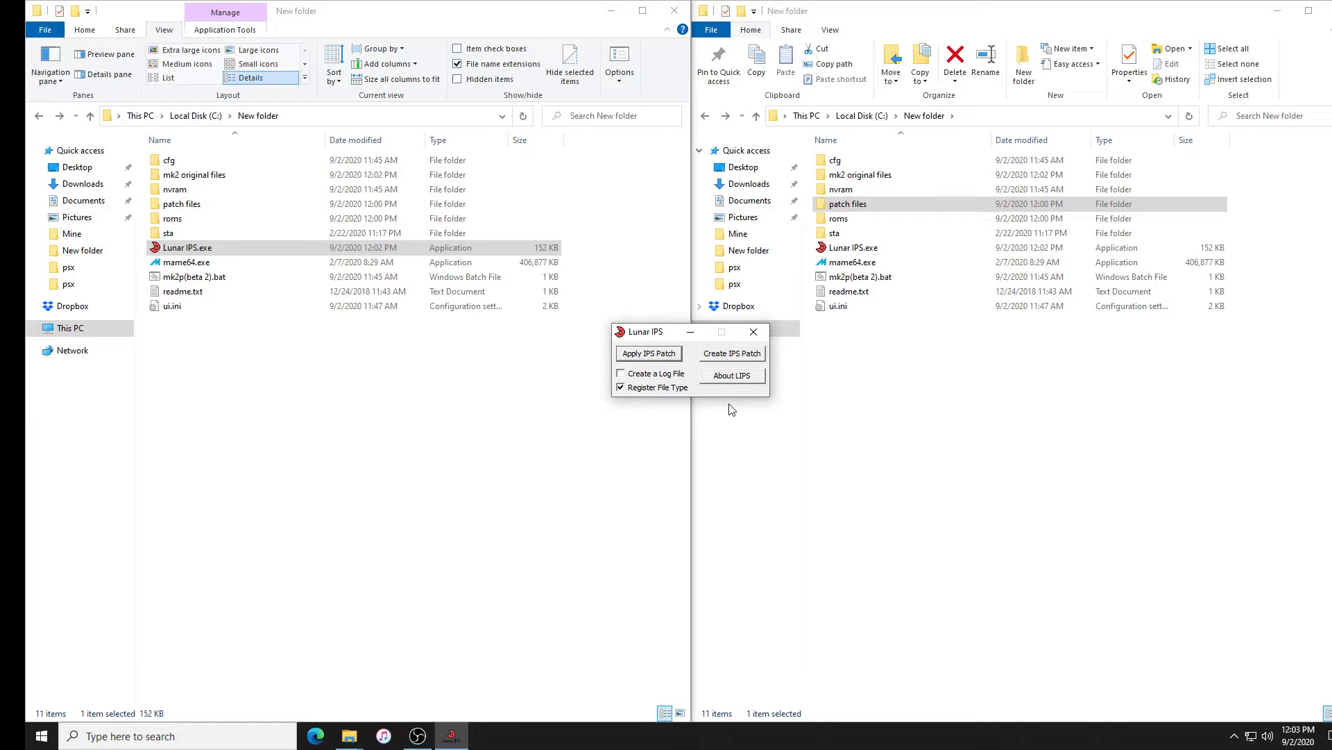
Patch the L3.1 ug12 game ROM with ug12.ips
{"action": "left_click", "coordinate": [651, 355]}
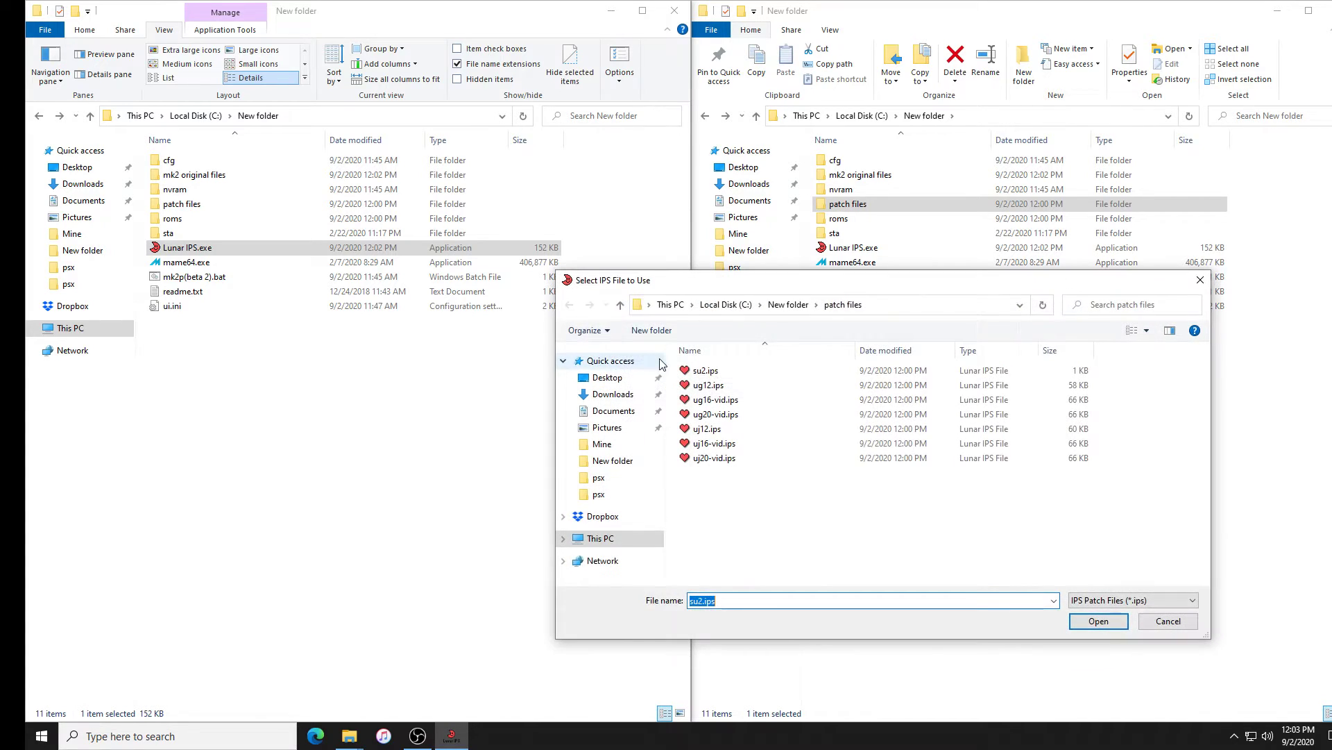
{"action": "left_click", "coordinate": [722, 391]}
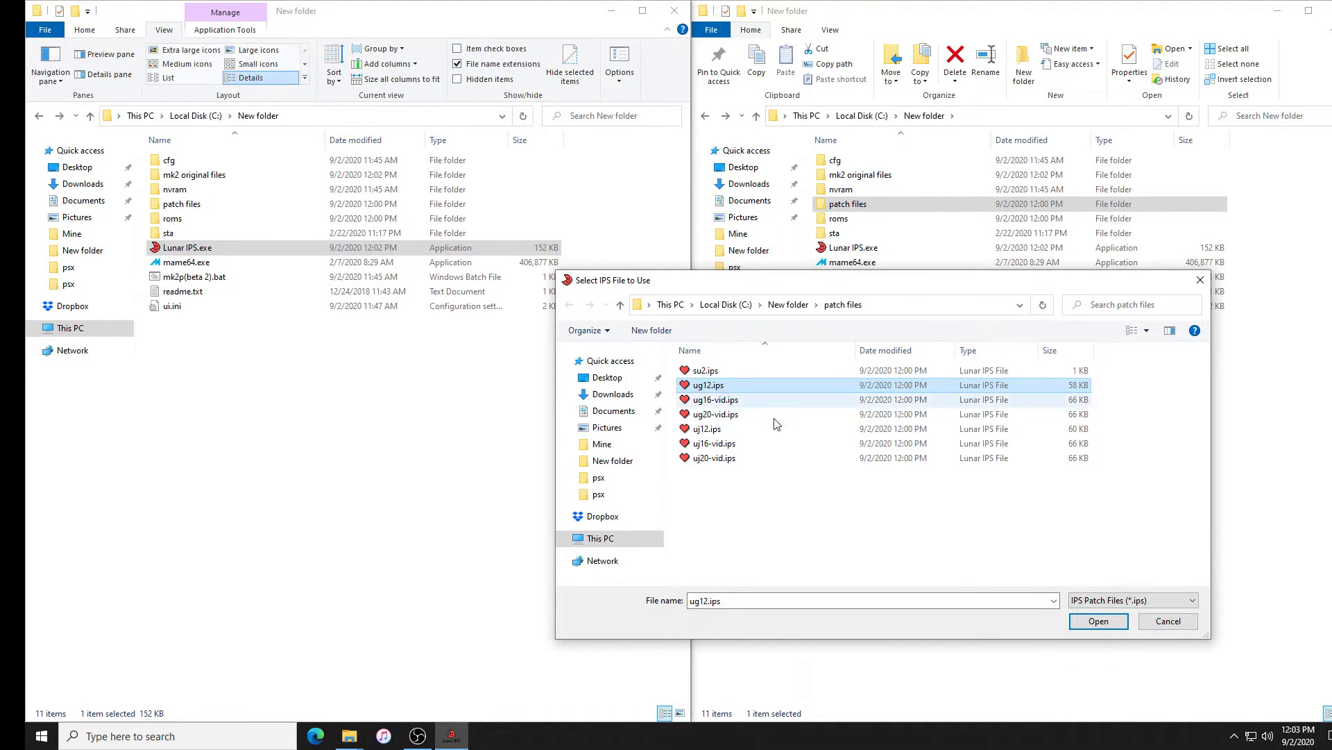
{"action": "left_click", "coordinate": [1091, 621]}
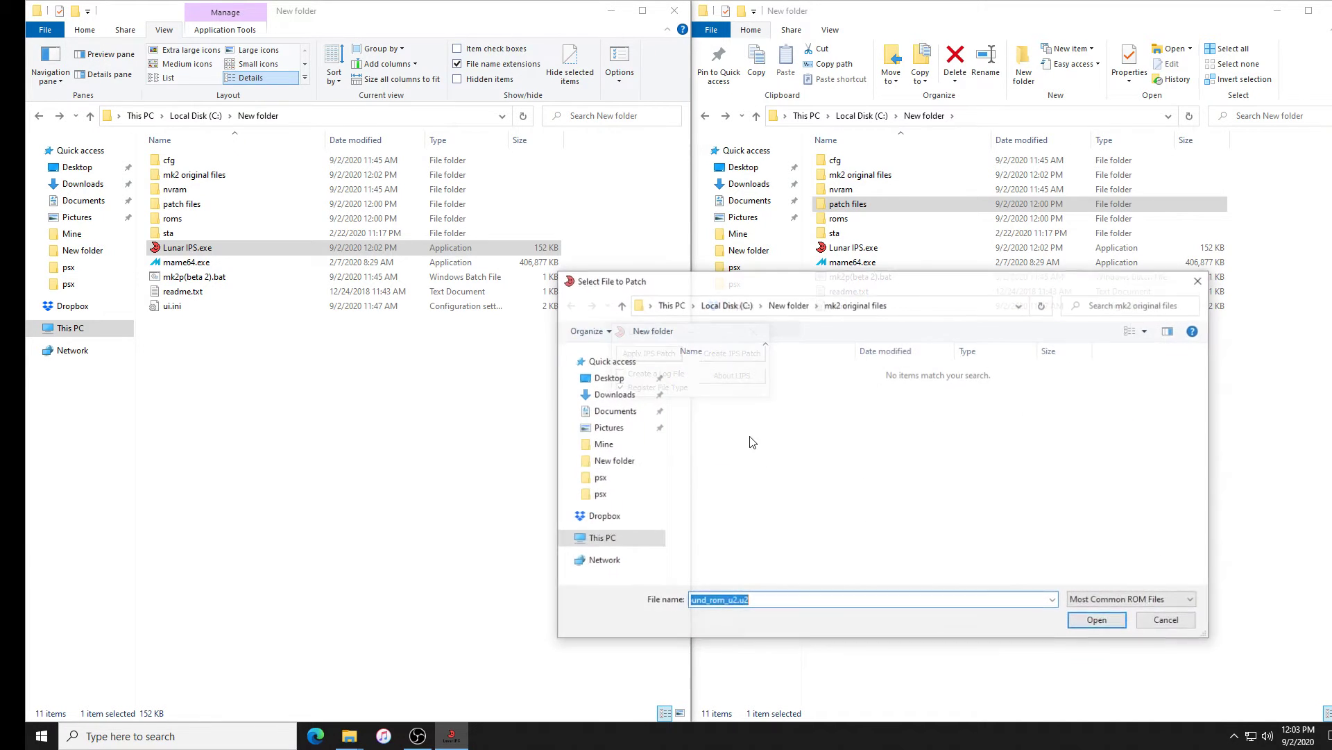
{"action": "left_click", "coordinate": [1102, 601]}
{"action": "left_click", "coordinate": [1093, 621]}
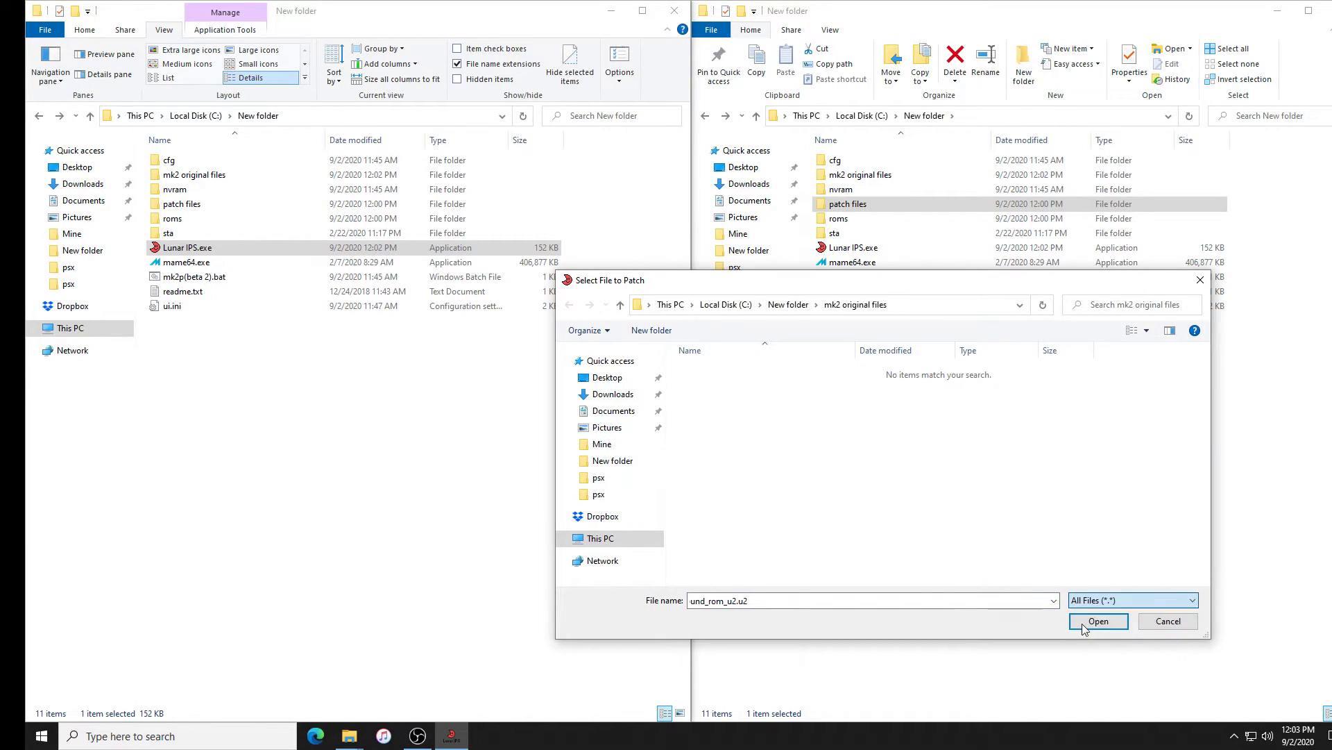
{"action": "left_click", "coordinate": [860, 444]}
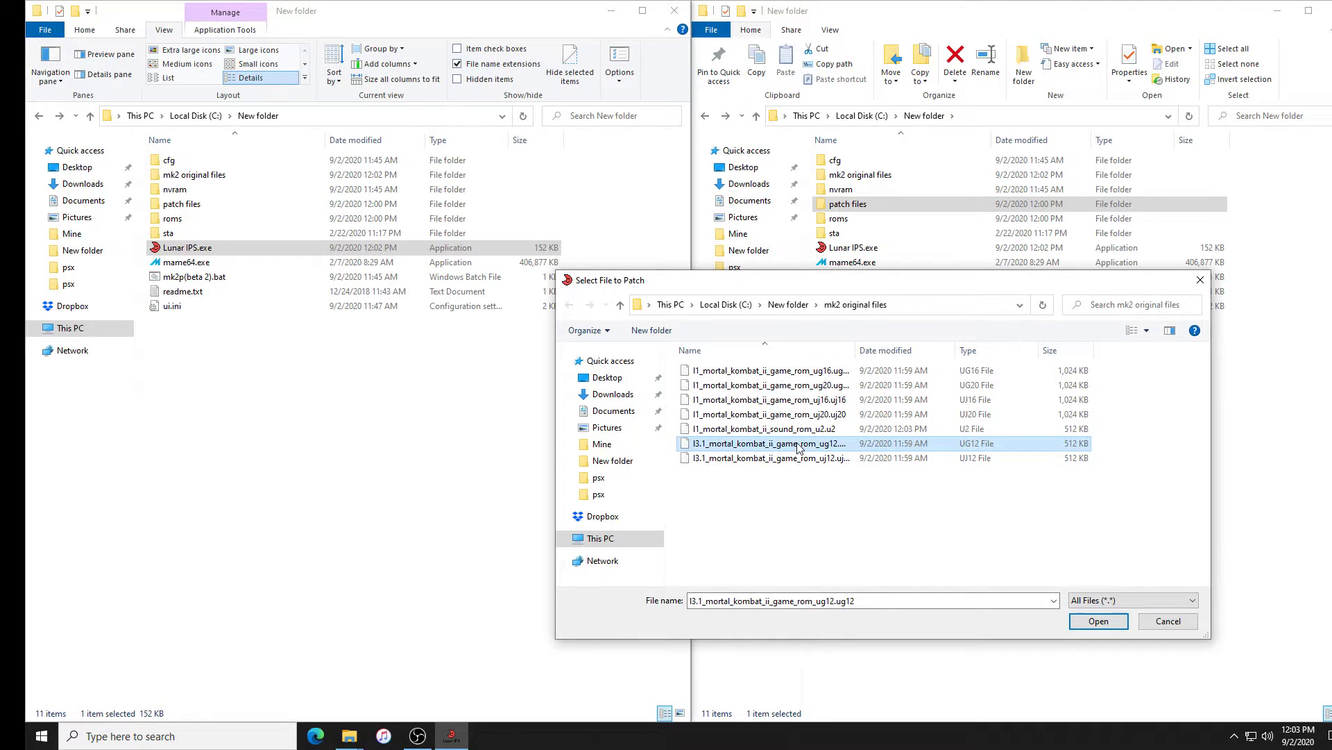
{"action": "left_click", "coordinate": [1099, 621]}
{"action": "left_click", "coordinate": [733, 407]}
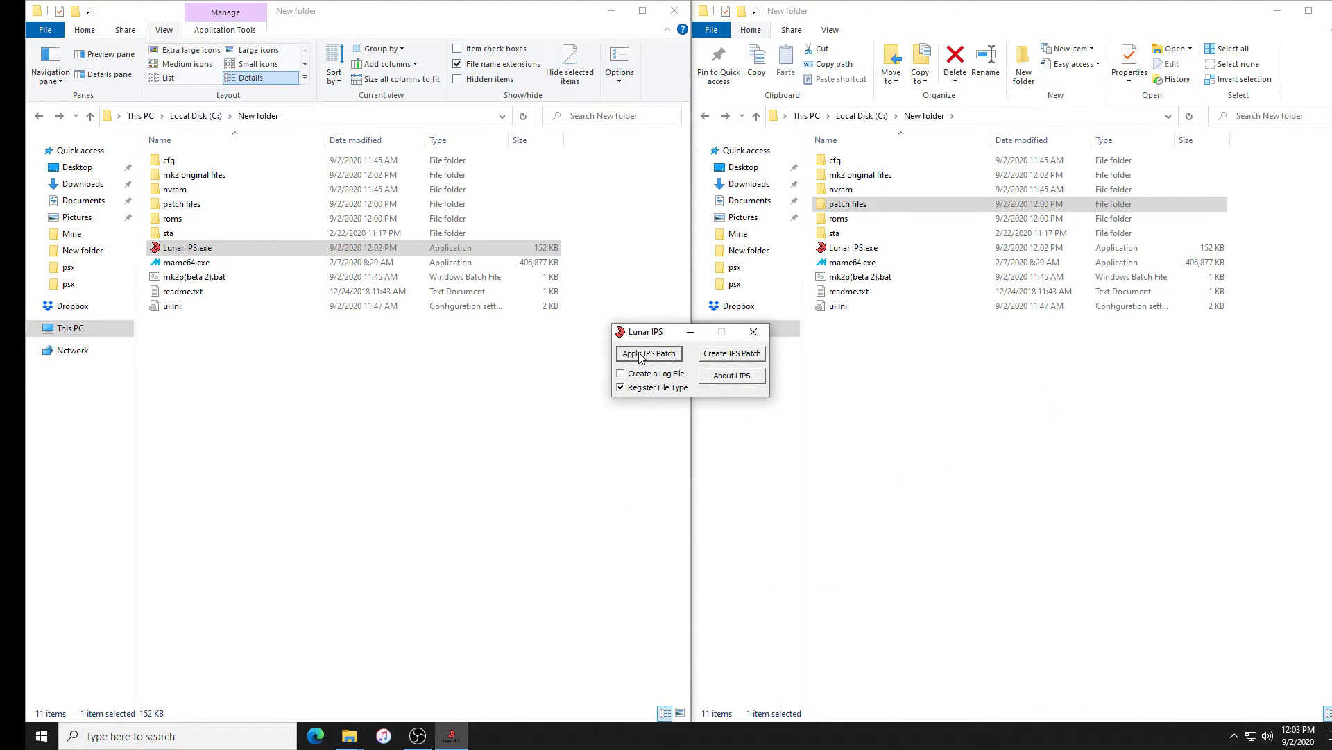
Patch the ug16 game ROM with the ug16-vid IPS file
{"action": "left_click", "coordinate": [640, 355]}
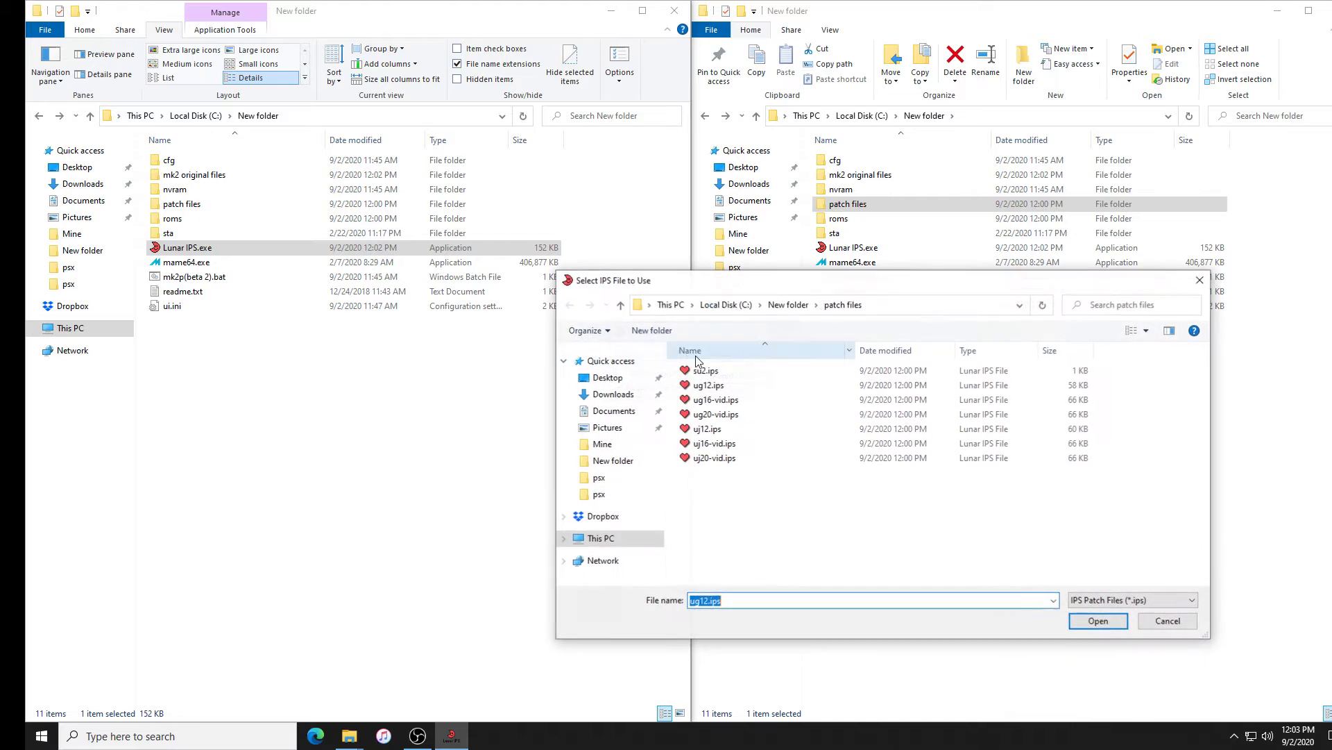
{"action": "left_click", "coordinate": [727, 401]}
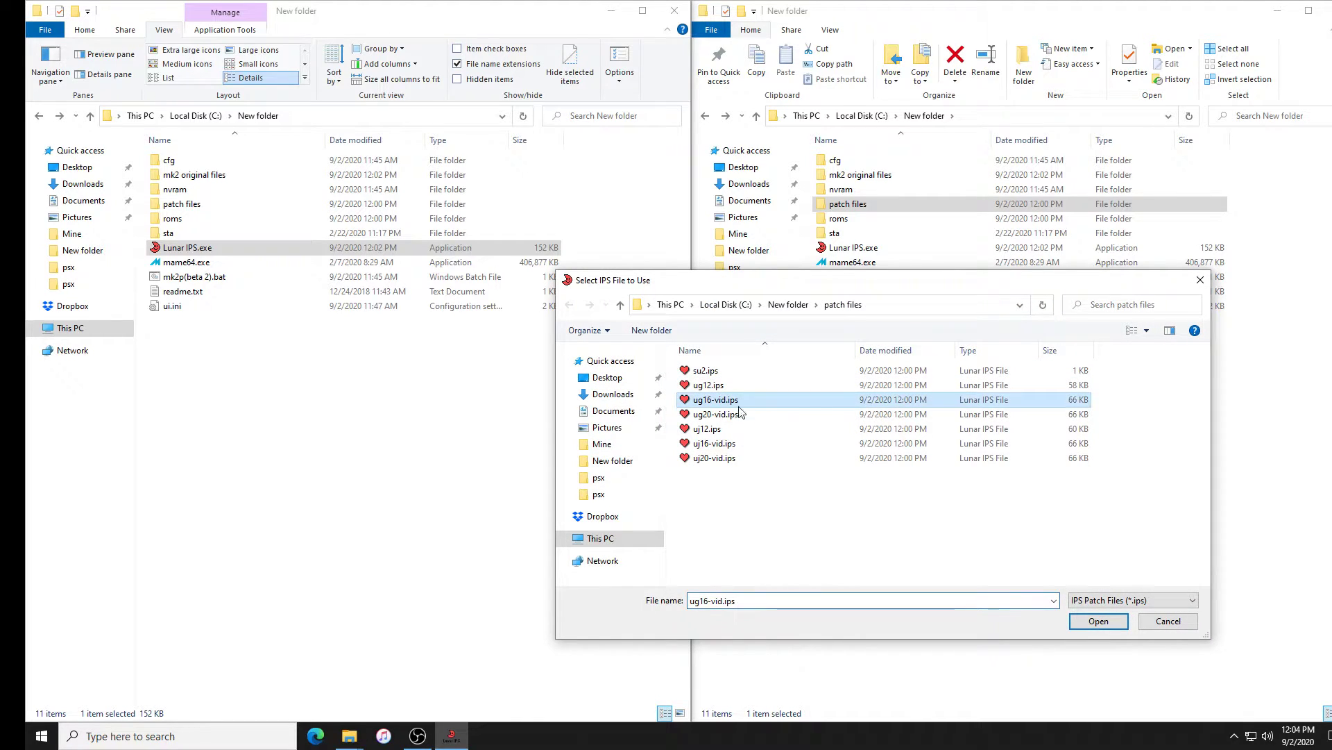
{"action": "left_click", "coordinate": [1100, 621]}
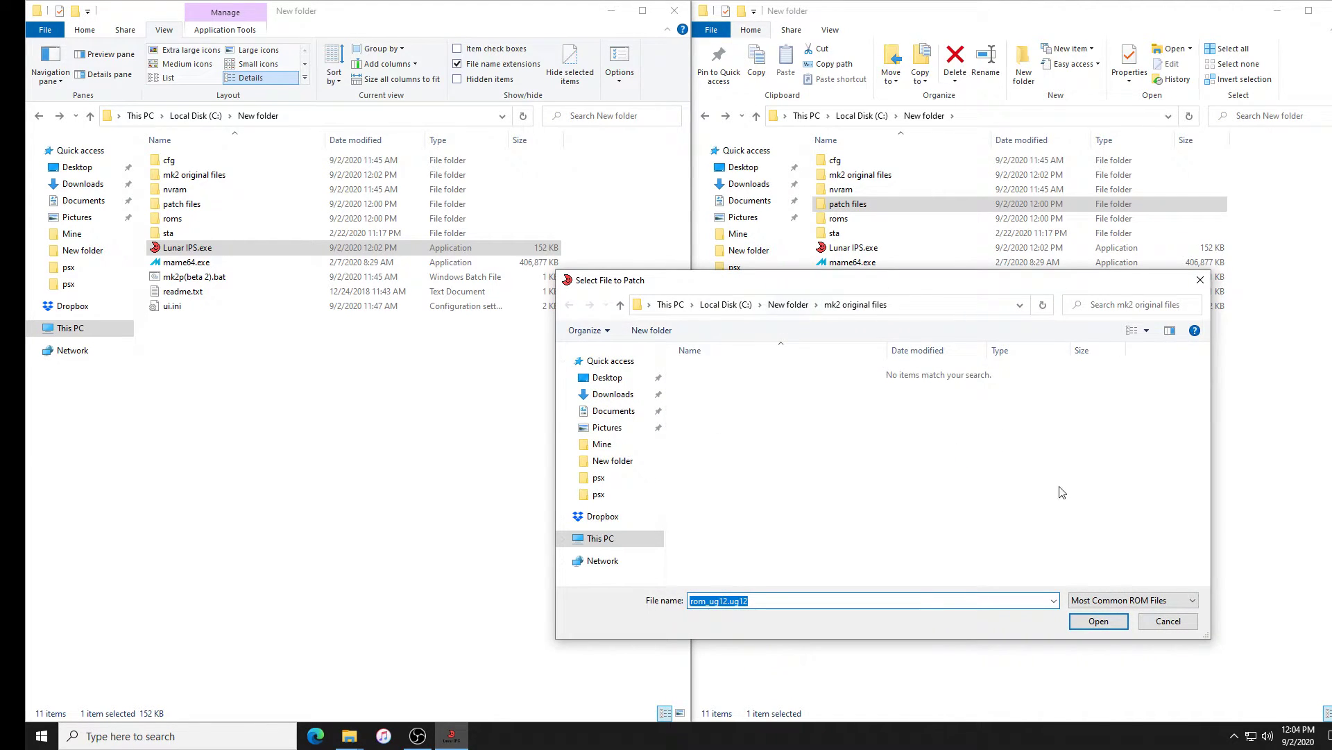
{"action": "left_click", "coordinate": [1082, 600]}
{"action": "left_click", "coordinate": [1086, 623]}
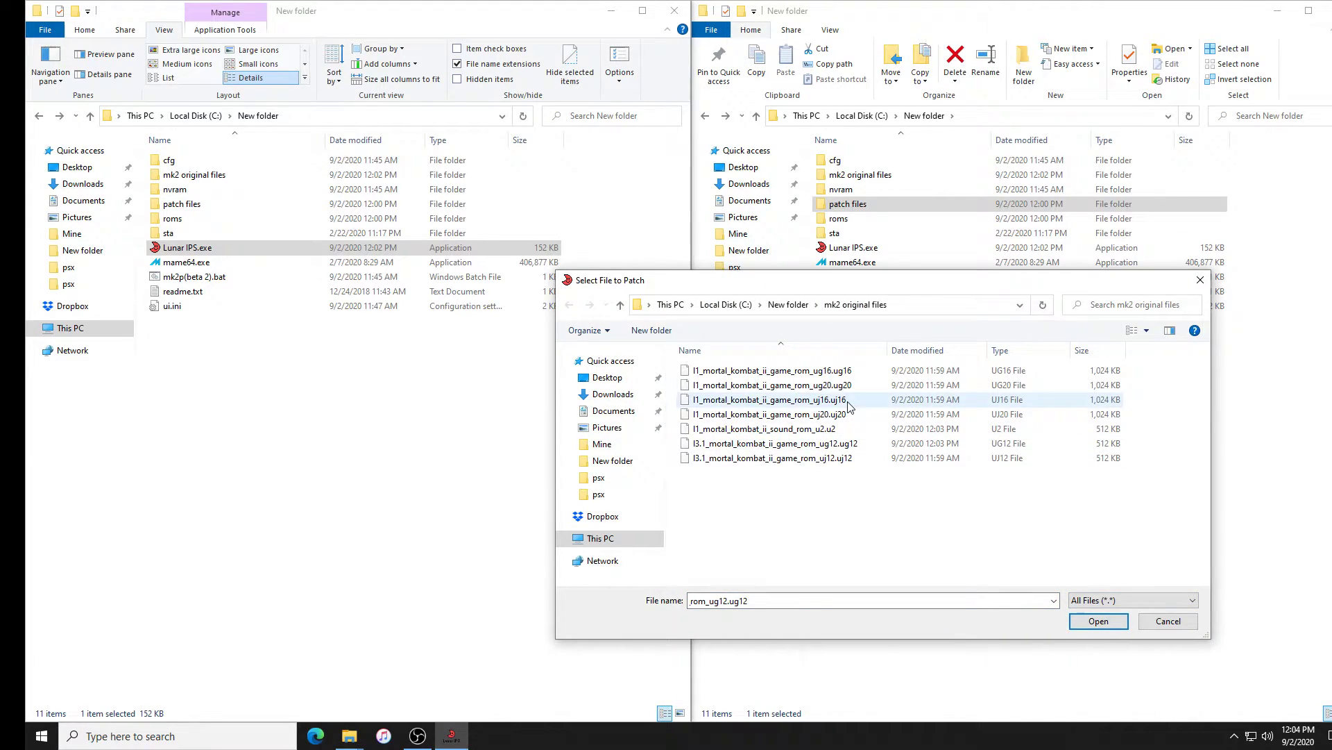
{"action": "left_click", "coordinate": [846, 372]}
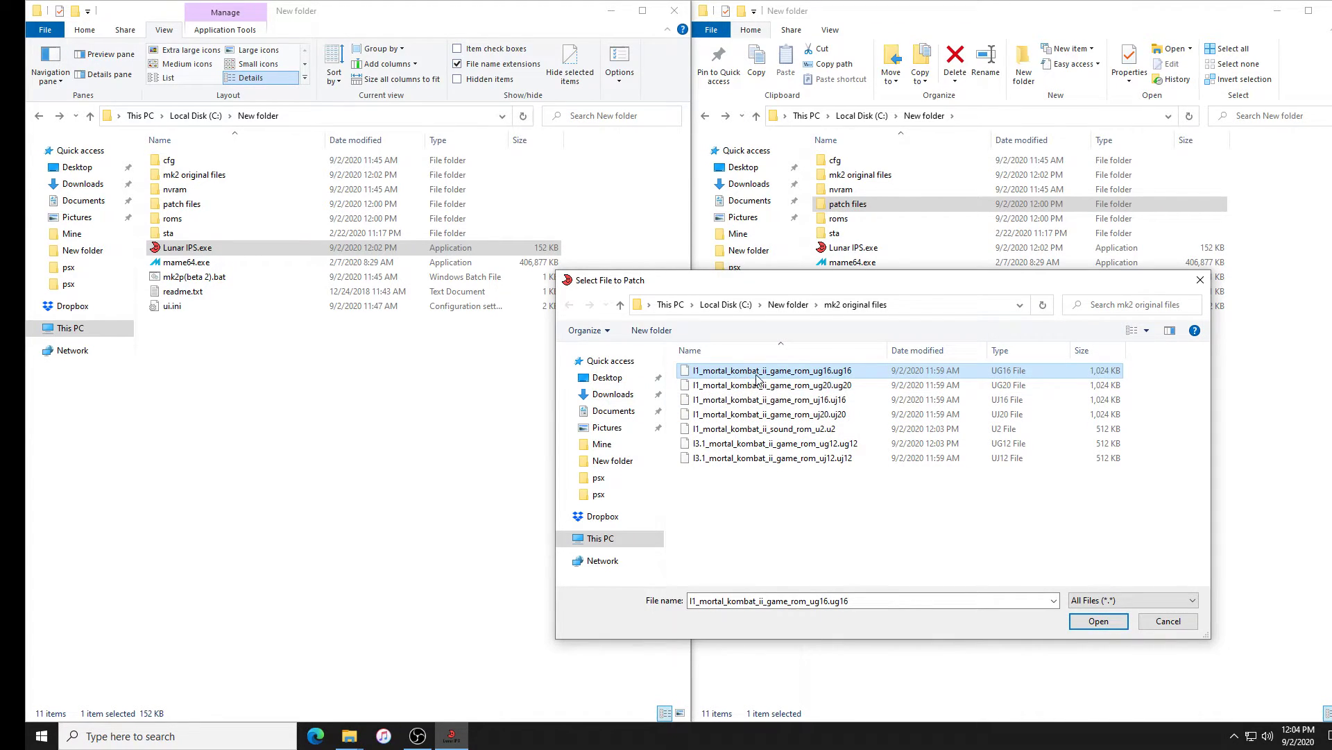
{"action": "left_click", "coordinate": [1098, 621]}
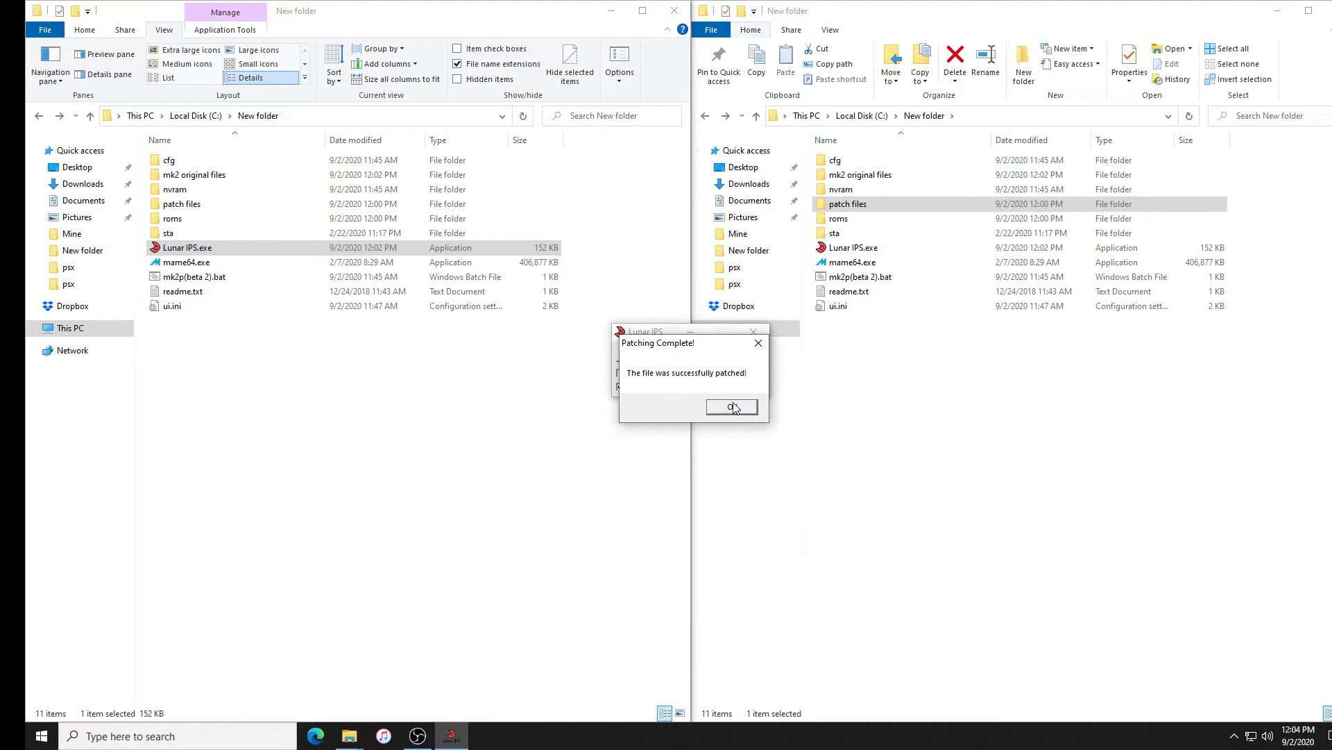
{"action": "left_click", "coordinate": [733, 406]}
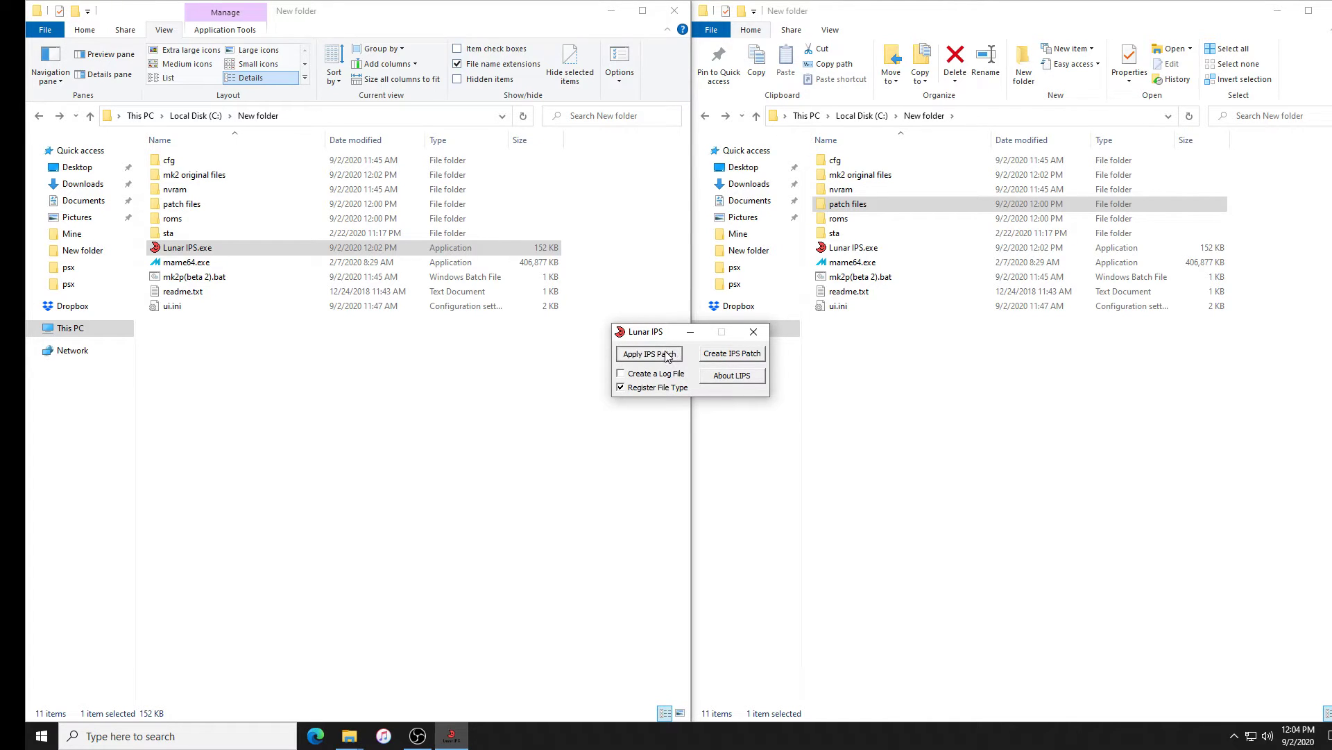
Patch the ug20 game ROM with the ug20-vid IPS file
{"action": "left_click", "coordinate": [667, 355]}
{"action": "left_click", "coordinate": [722, 414]}
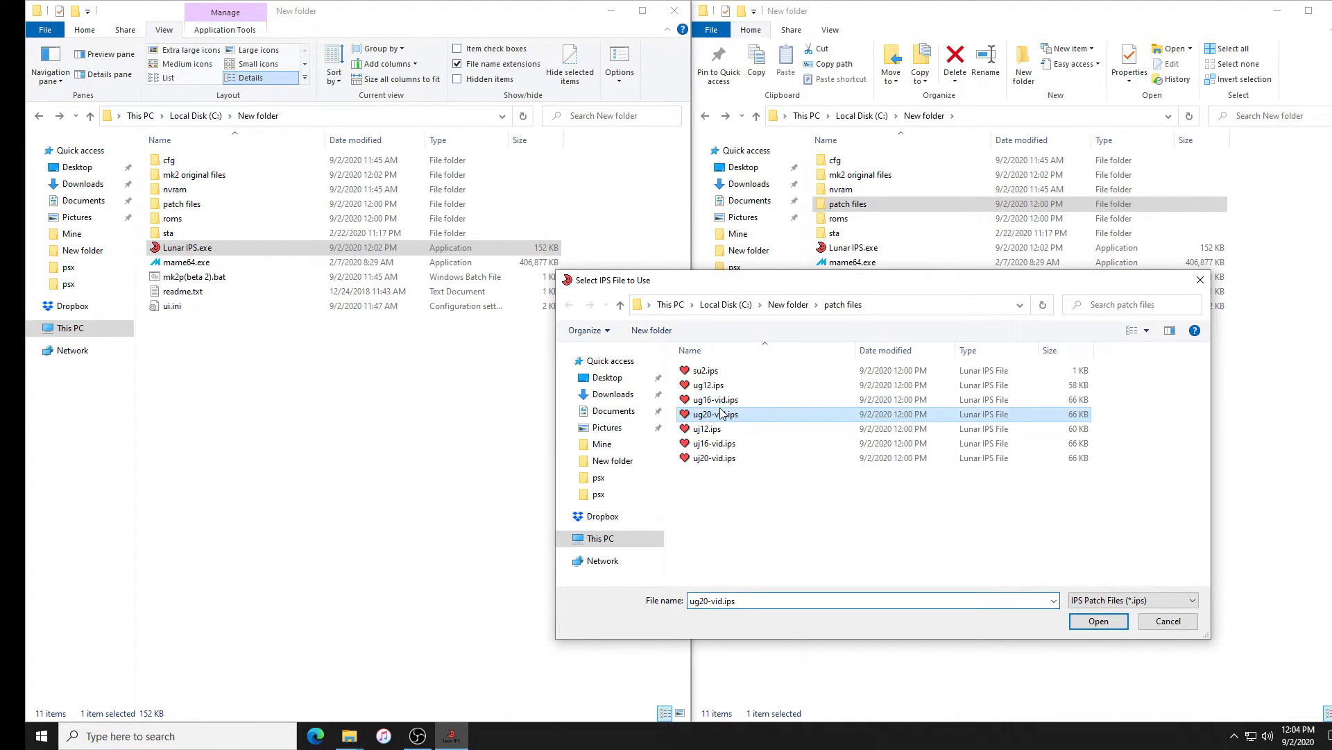
{"action": "left_click", "coordinate": [1098, 621]}
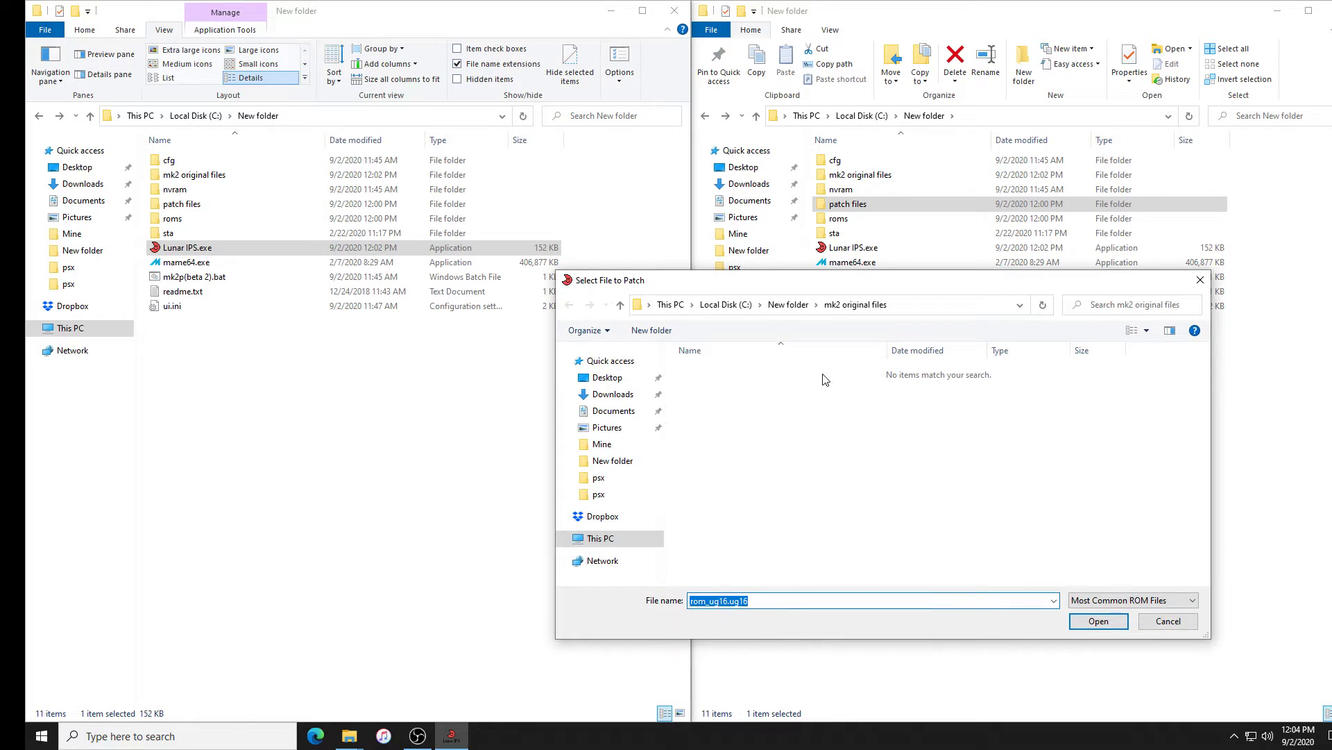
{"action": "left_click", "coordinate": [1090, 602]}
{"action": "left_click", "coordinate": [1110, 627]}
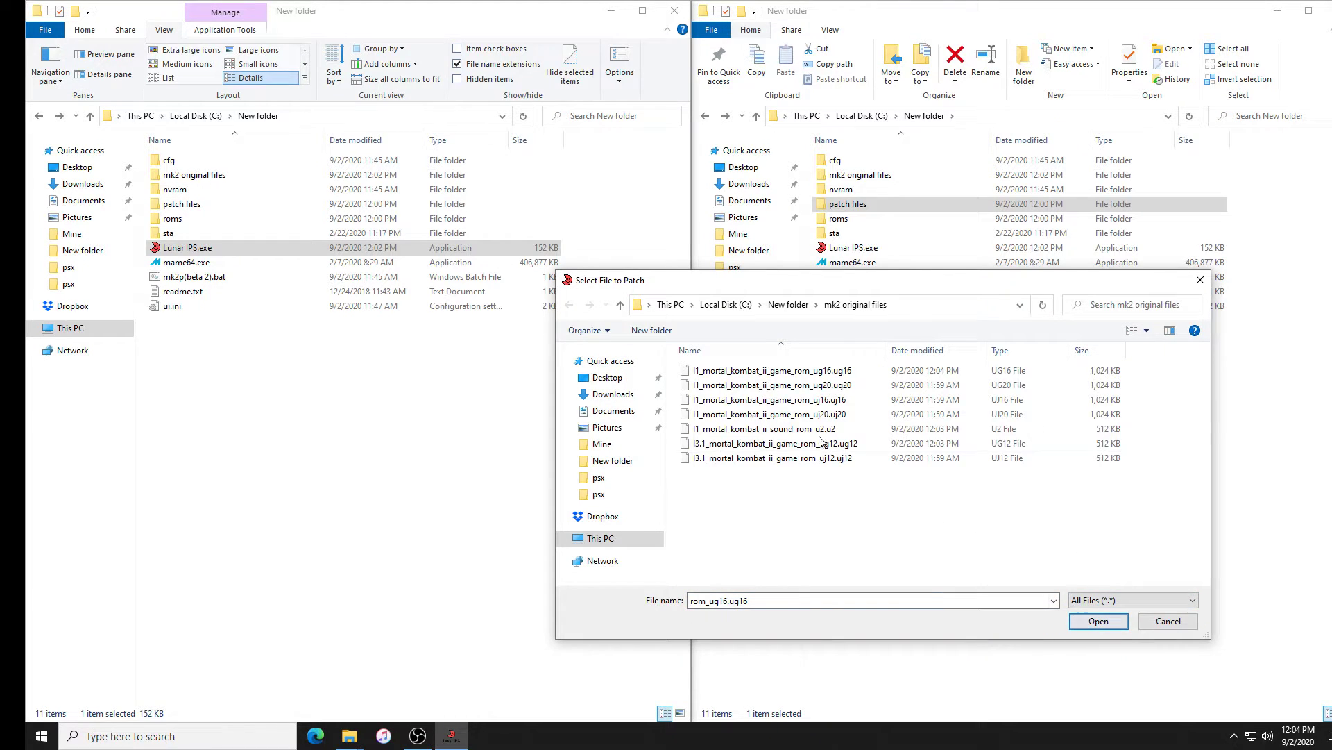
{"action": "left_click", "coordinate": [841, 386]}
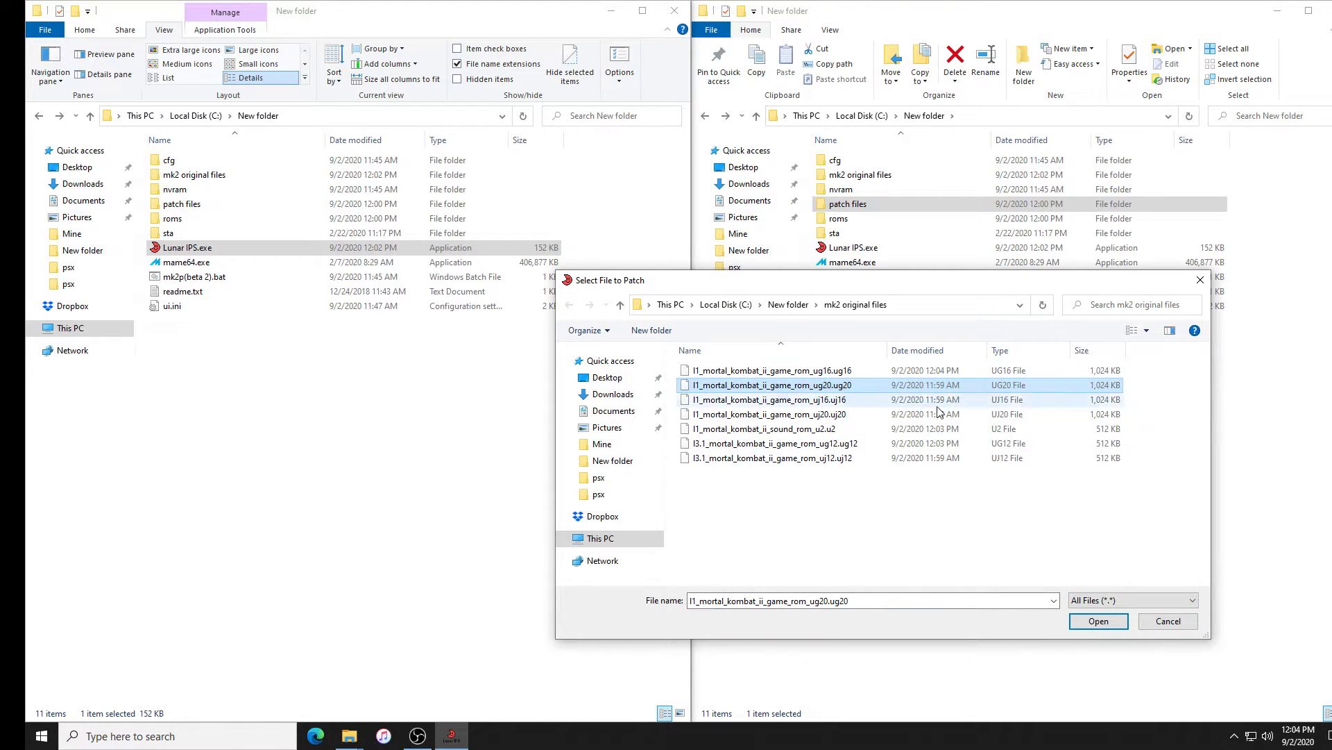
{"action": "left_click", "coordinate": [1098, 620]}
{"action": "left_click", "coordinate": [755, 409]}
Patch the uj12 game ROM with the uj12 IPS file
{"action": "left_click", "coordinate": [642, 358]}
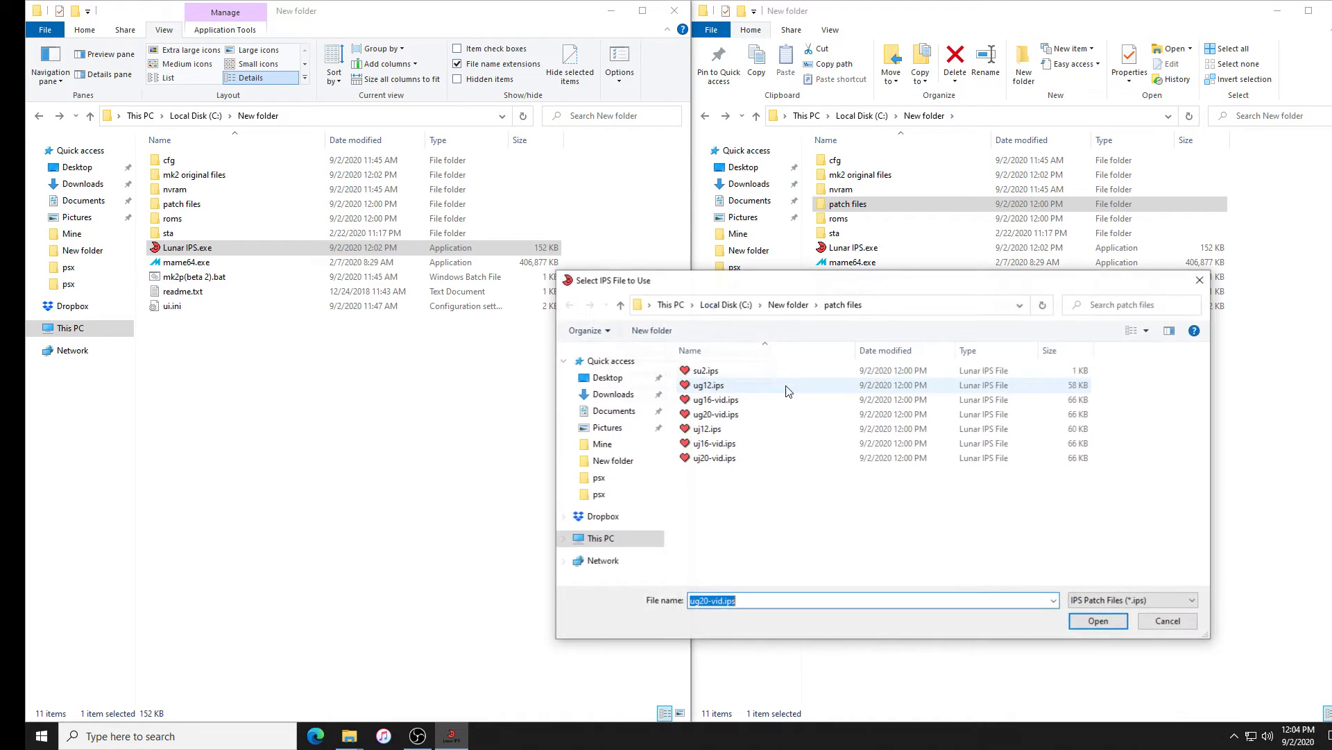
{"action": "left_click", "coordinate": [740, 430]}
{"action": "left_click", "coordinate": [1098, 621]}
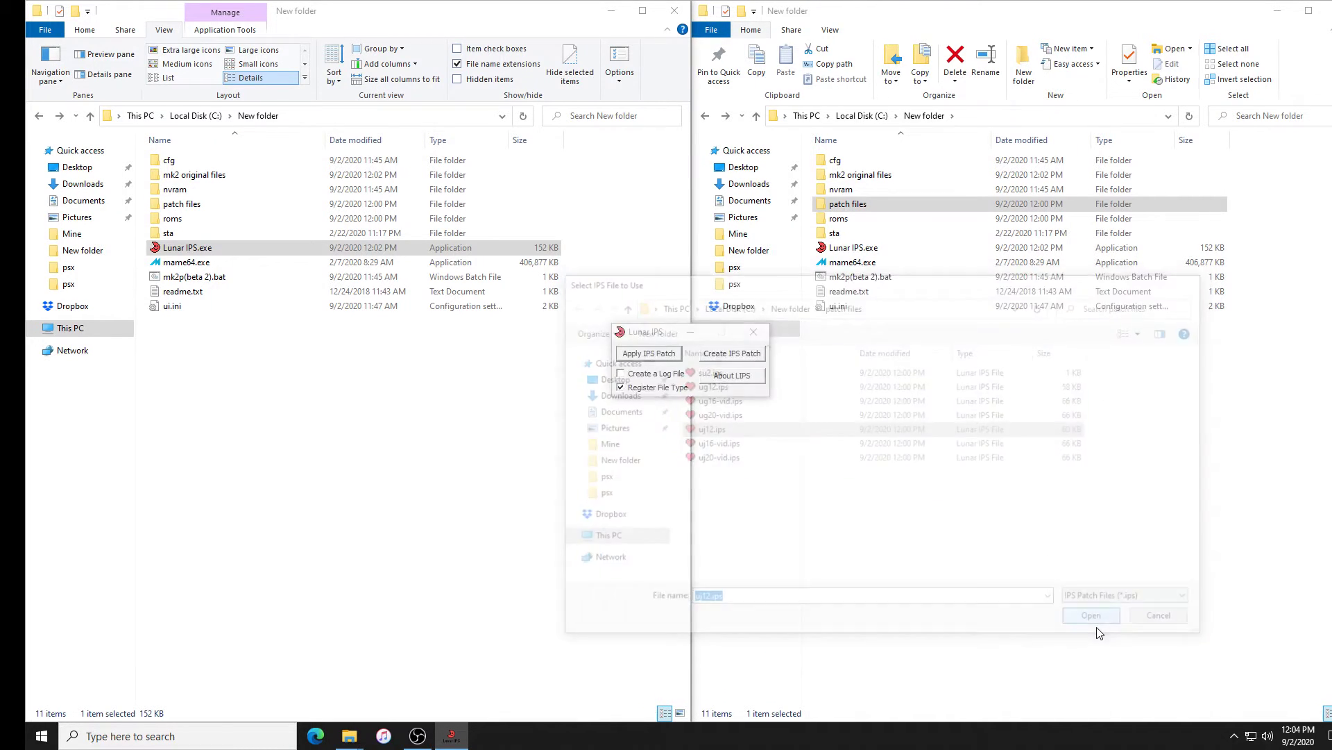
{"action": "left_click", "coordinate": [1132, 599]}
{"action": "left_click", "coordinate": [1110, 622]}
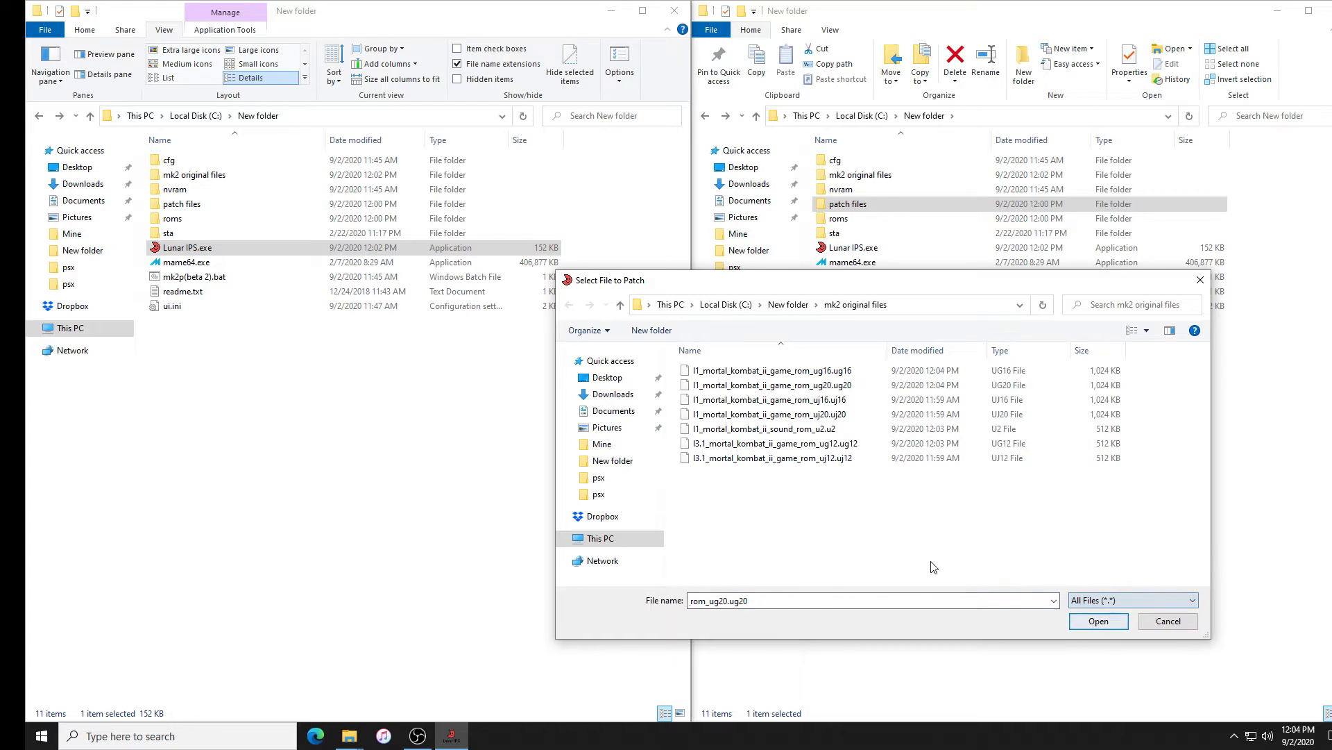
{"action": "left_click", "coordinate": [829, 458]}
{"action": "left_click", "coordinate": [1094, 620]}
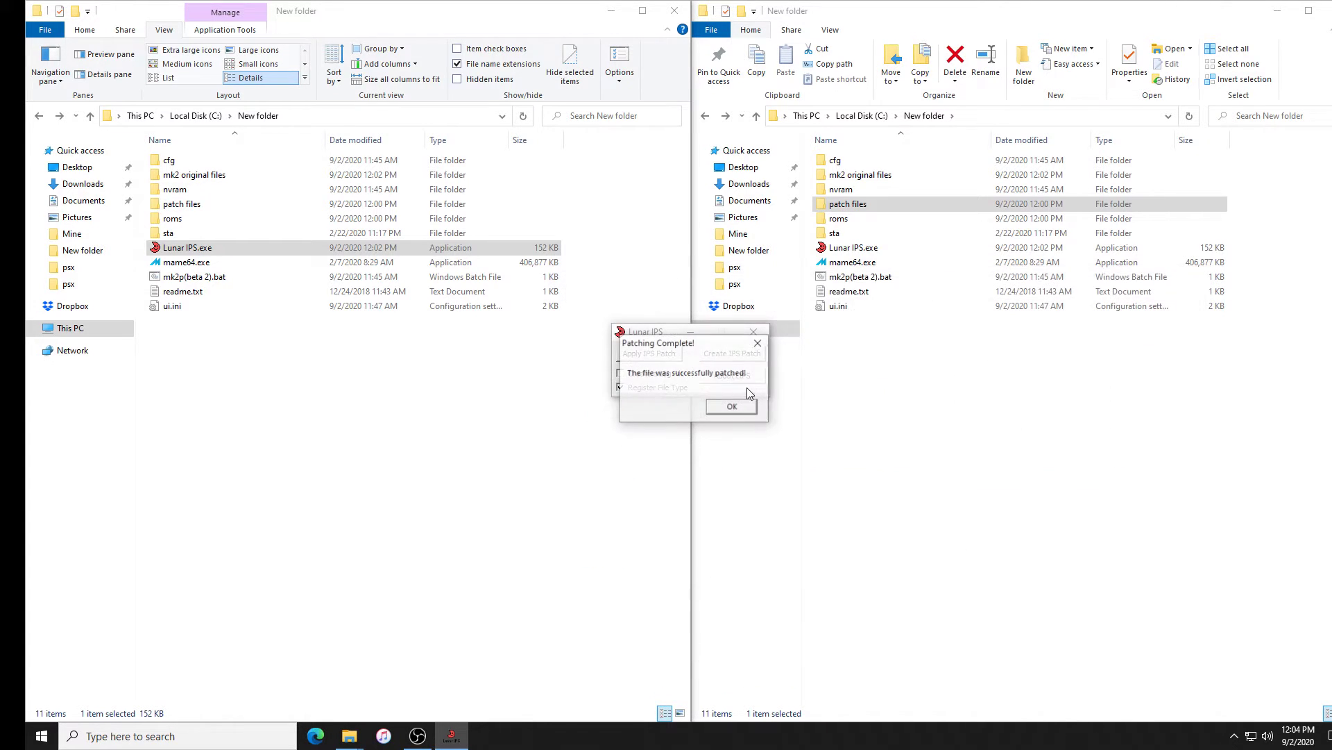
{"action": "left_click", "coordinate": [732, 407]}
Patch the uj16 game ROM with the uj16-vid IPS file
{"action": "left_click", "coordinate": [646, 351]}
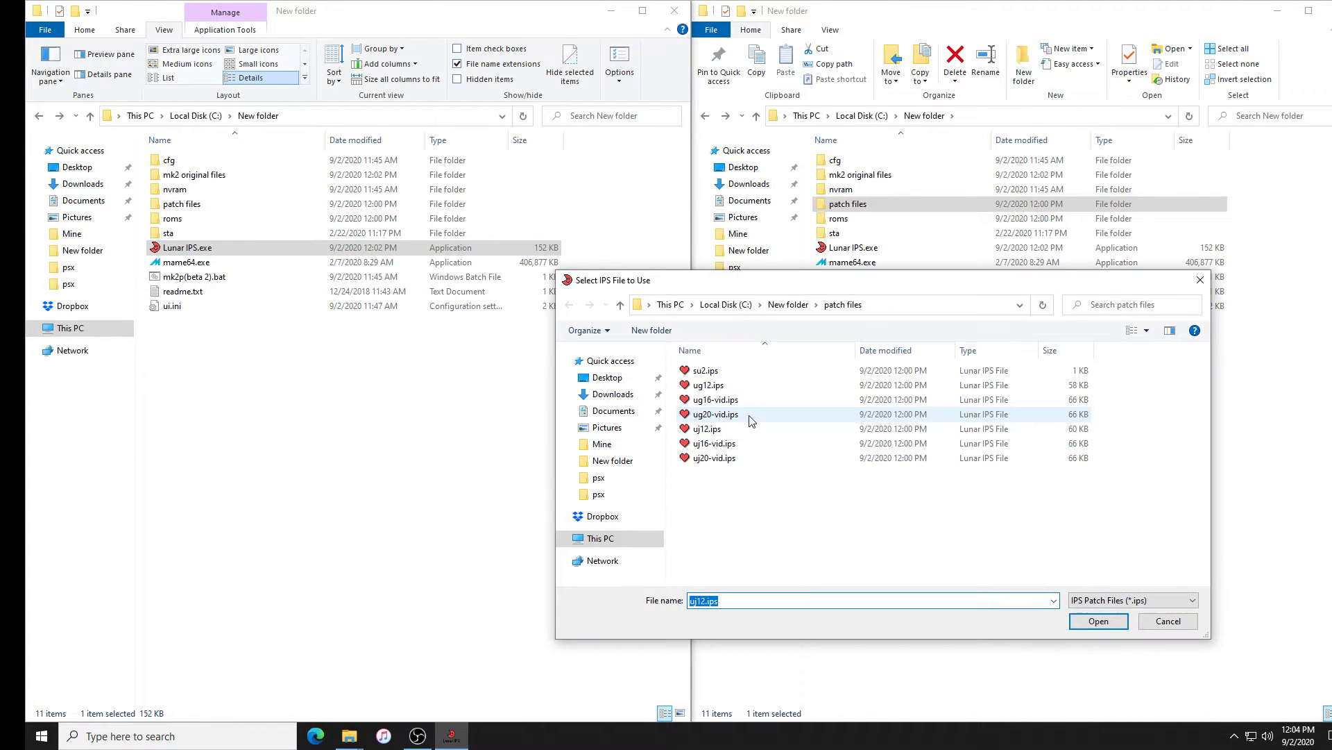
{"action": "left_click", "coordinate": [715, 443]}
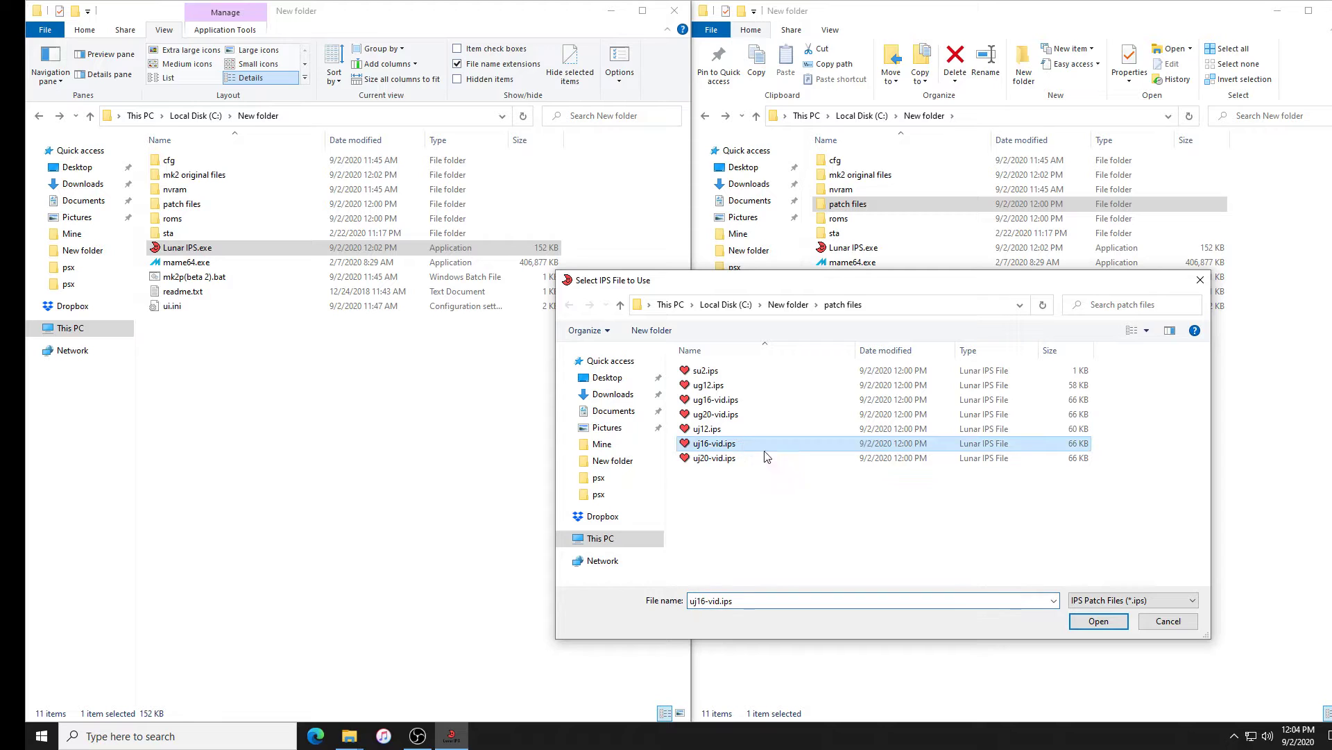
{"action": "left_click", "coordinate": [1098, 620]}
{"action": "left_click", "coordinate": [1075, 599]}
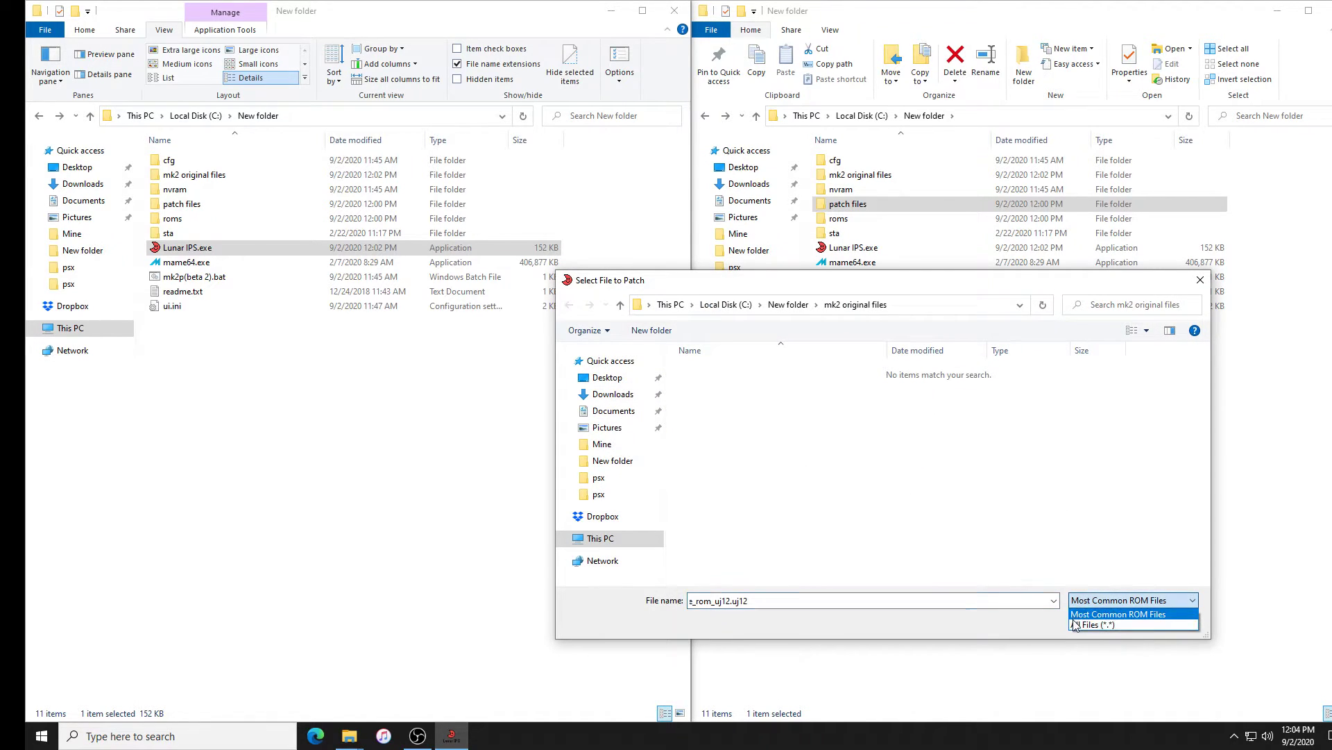
{"action": "left_click", "coordinate": [1110, 622]}
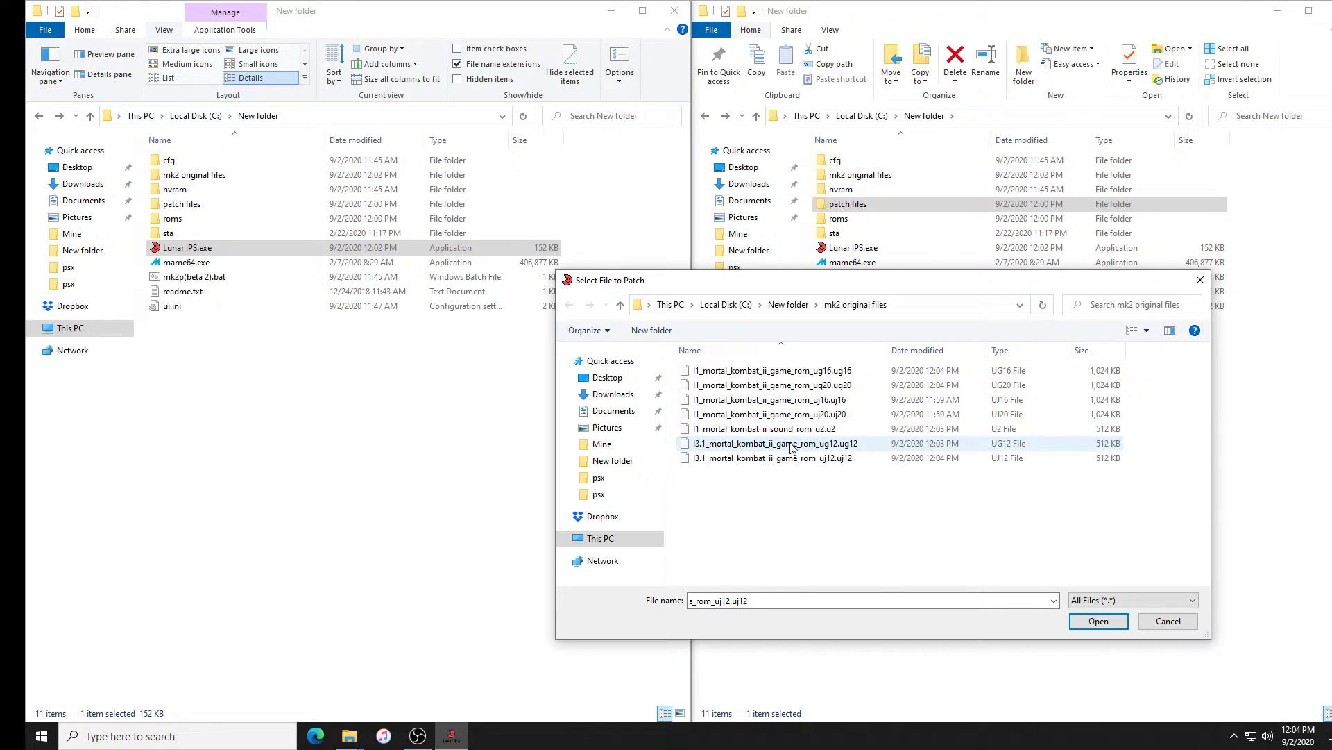
{"action": "left_click", "coordinate": [809, 402]}
{"action": "left_click", "coordinate": [1103, 621]}
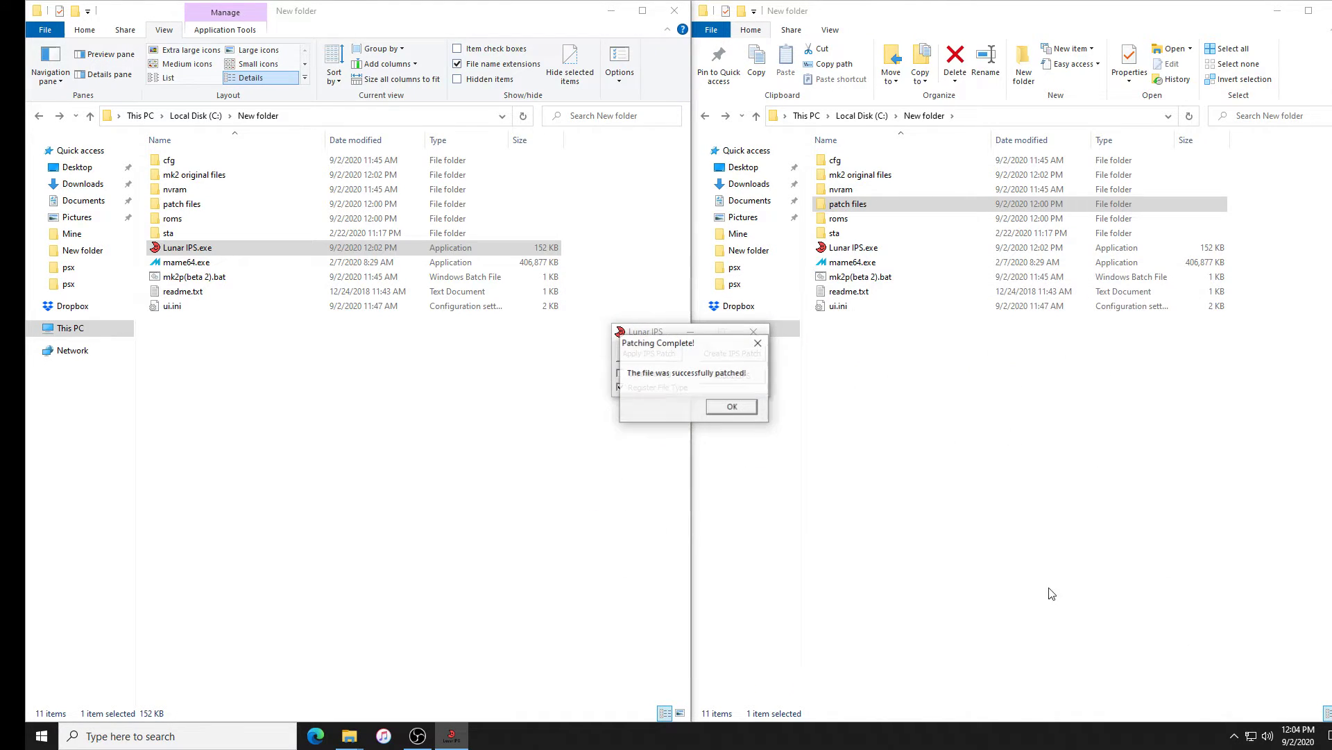
{"action": "left_click", "coordinate": [732, 408]}
Patch the uj20 game ROM with the uj20-vid IPS file, then close Lunar IPS
{"action": "left_click", "coordinate": [650, 356]}
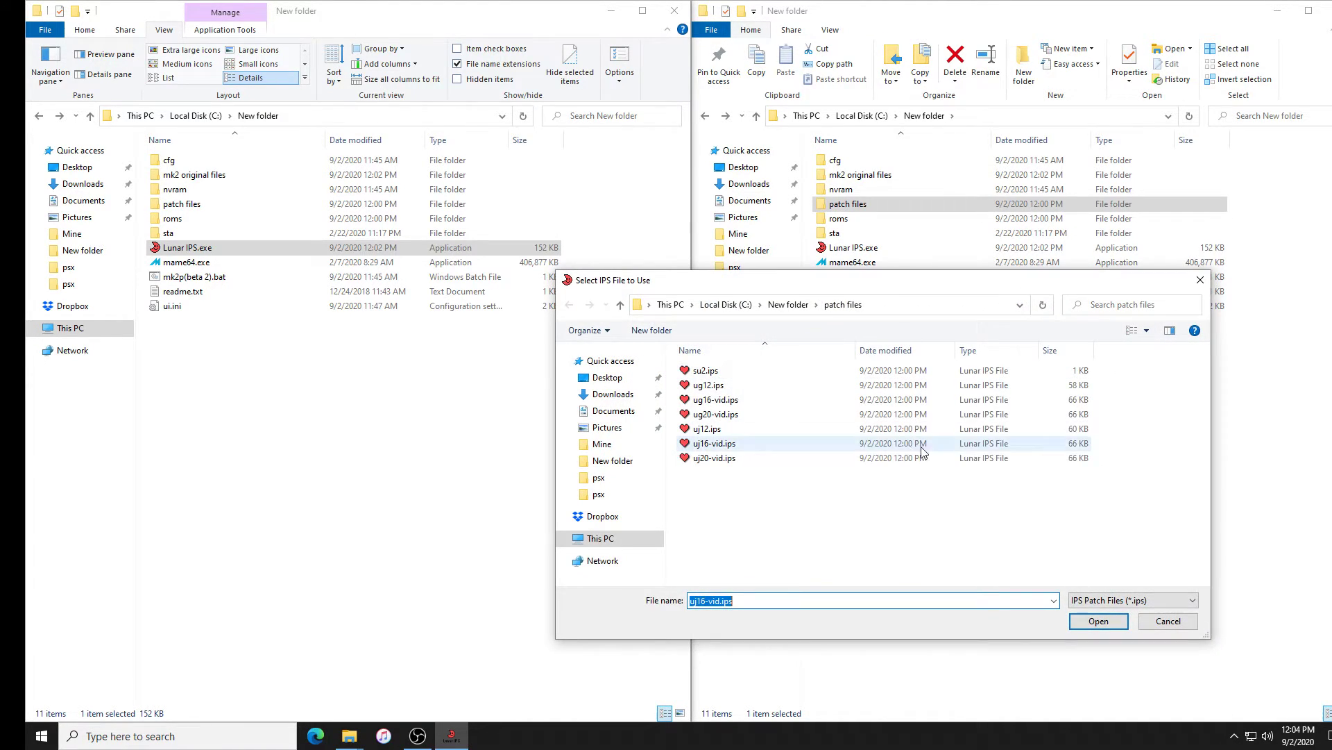
{"action": "left_click", "coordinate": [754, 459]}
{"action": "left_click", "coordinate": [1098, 621]}
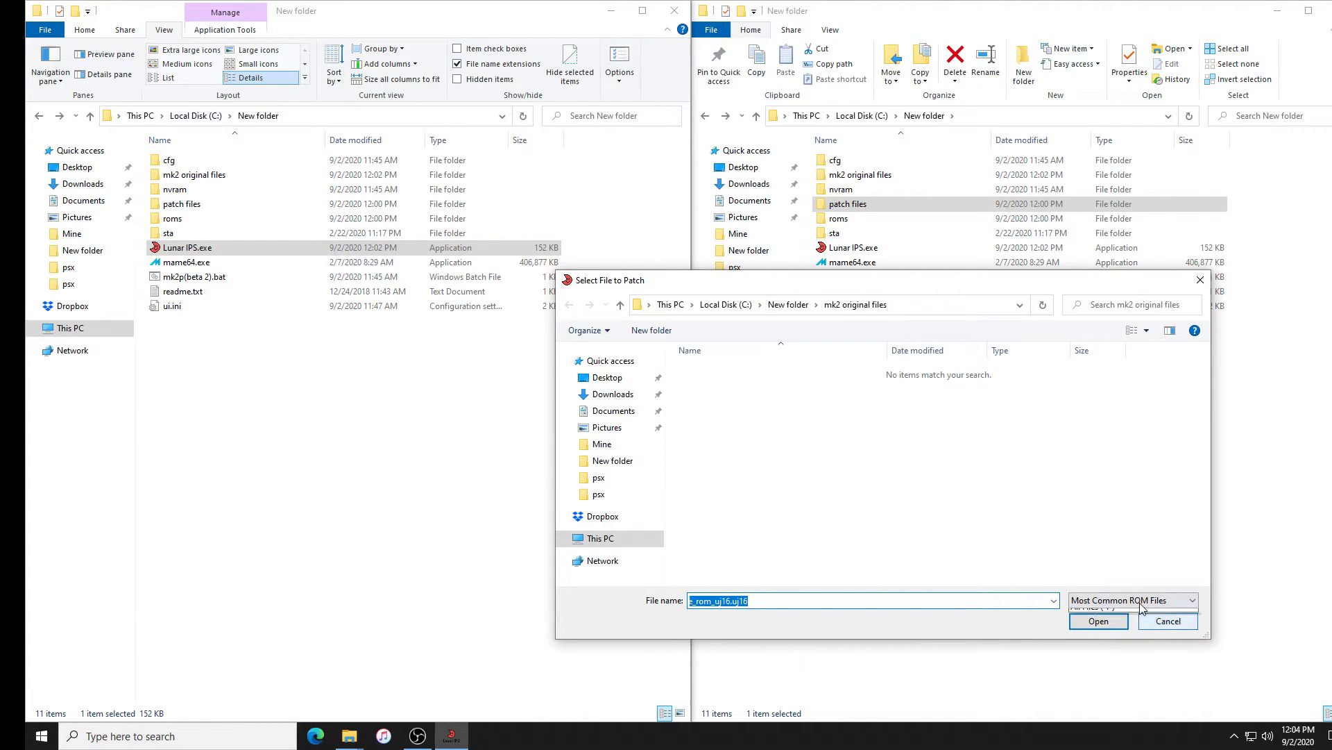
{"action": "left_click", "coordinate": [1141, 609]}
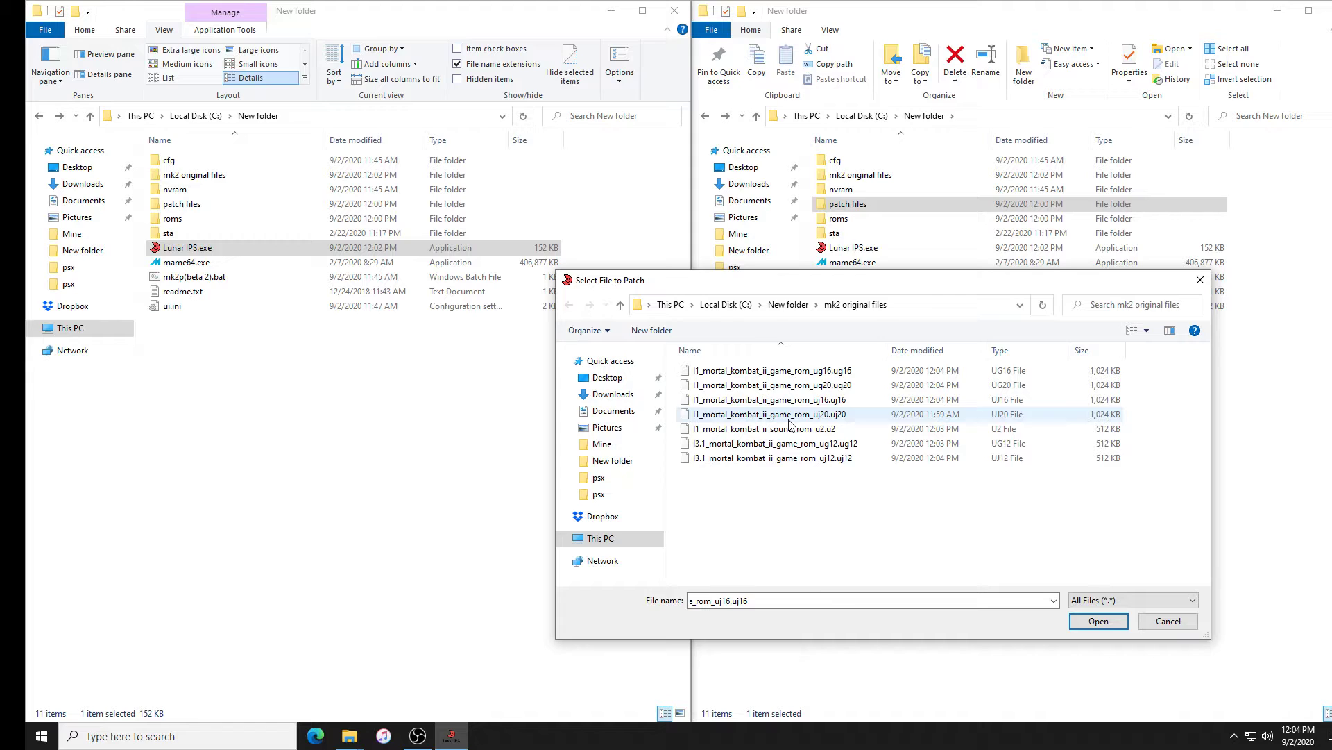
{"action": "left_click", "coordinate": [793, 416]}
{"action": "left_click", "coordinate": [1099, 621]}
{"action": "left_click", "coordinate": [732, 408]}
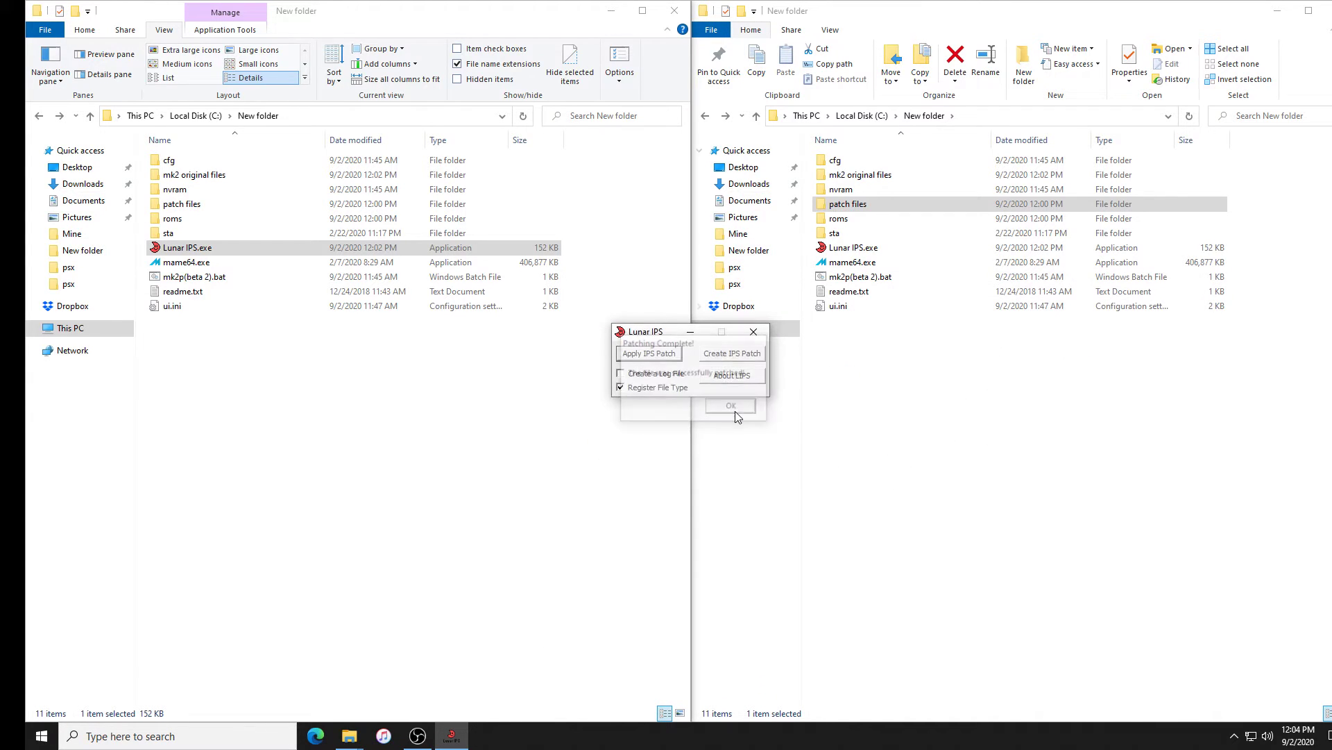
{"action": "left_click", "coordinate": [753, 331]}
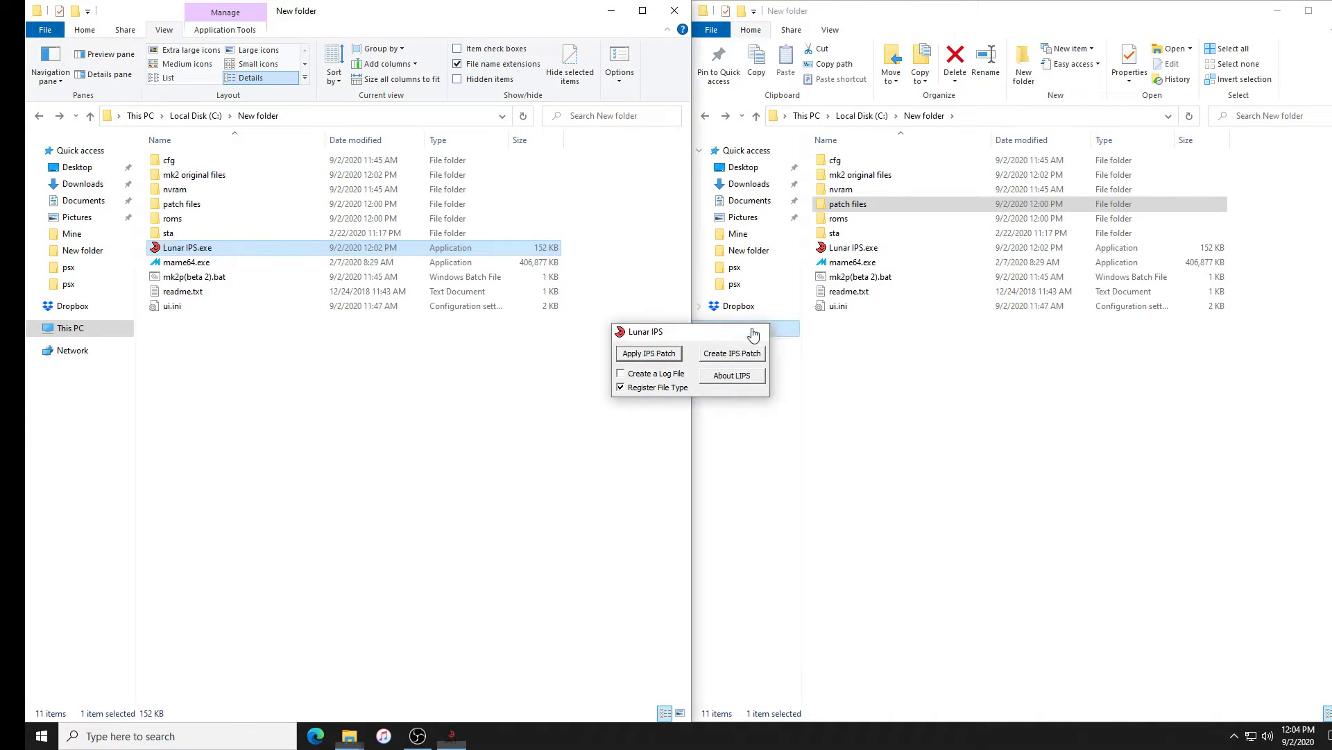
Delete Lunar IPS.exe and the patch files folder from New folder
{"action": "right_click", "coordinate": [168, 251]}
{"action": "left_click", "coordinate": [208, 490]}
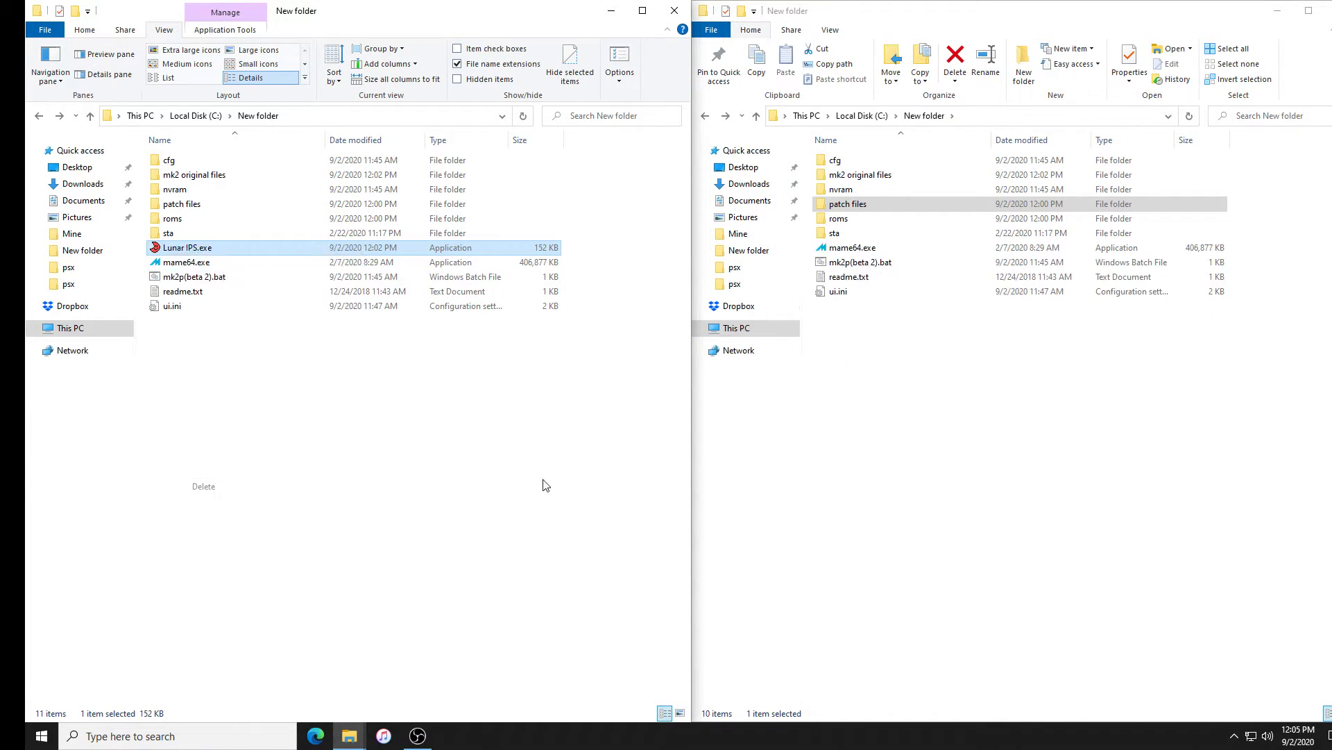
{"action": "right_click", "coordinate": [853, 210]}
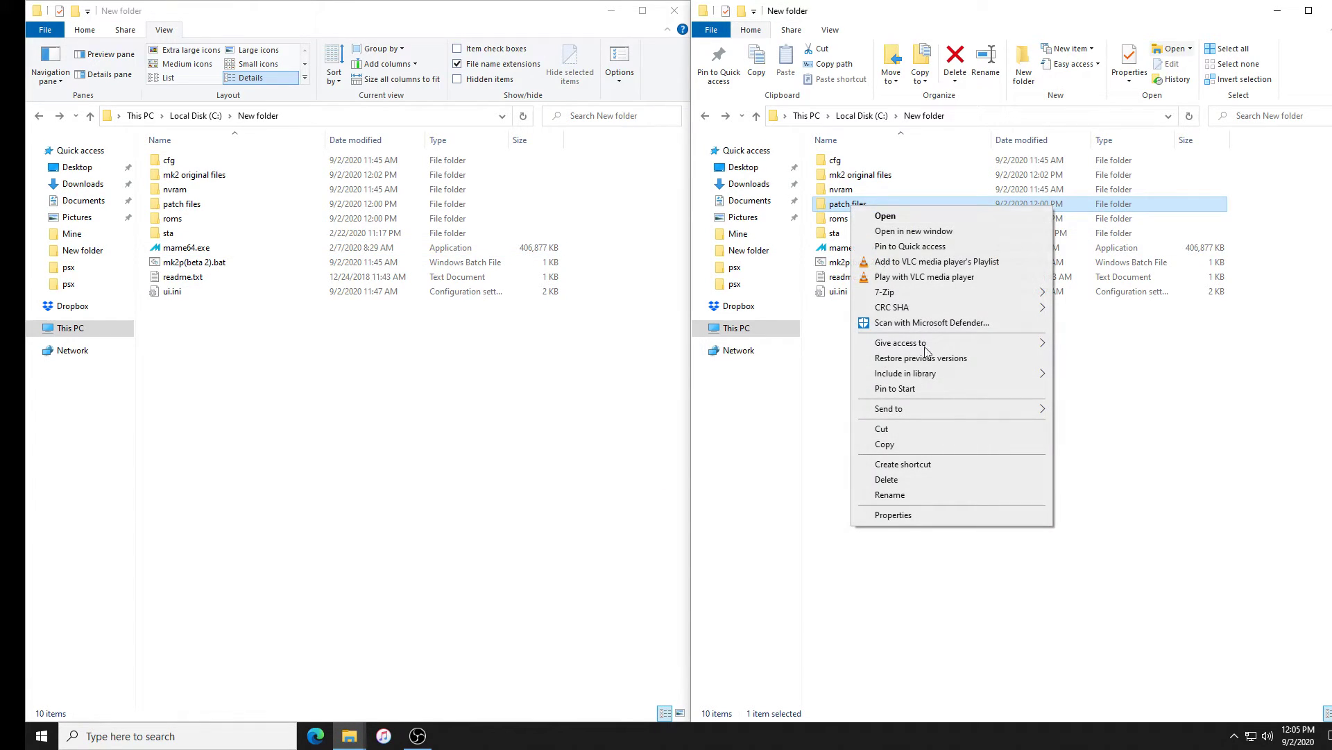
{"action": "left_click", "coordinate": [922, 481]}
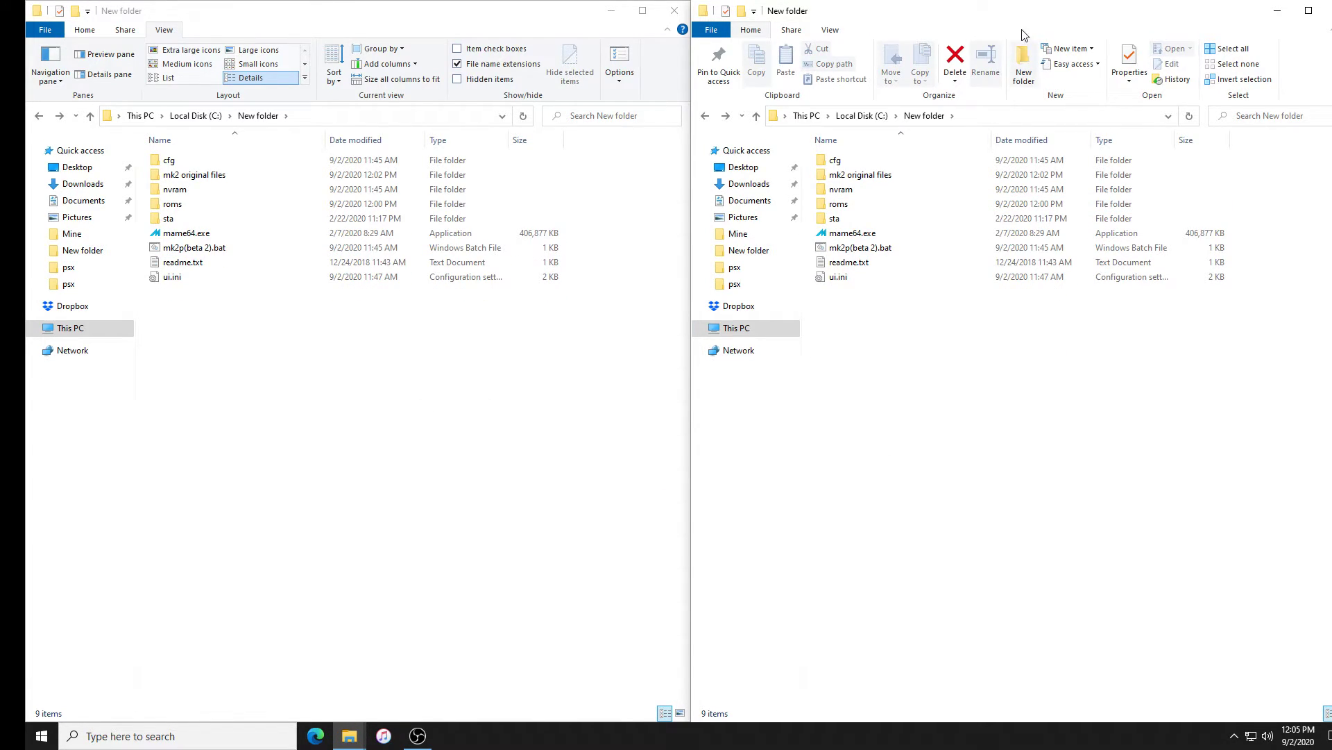
Center the remaining window on mk2 original files and open a second window with Ctrl+N
{"action": "left_click", "coordinate": [1327, 10]}
{"action": "left_click_drag", "start_coordinate": [503, 12], "coordinate": [1021, 134]}
{"action": "double_click", "coordinate": [506, 287]}
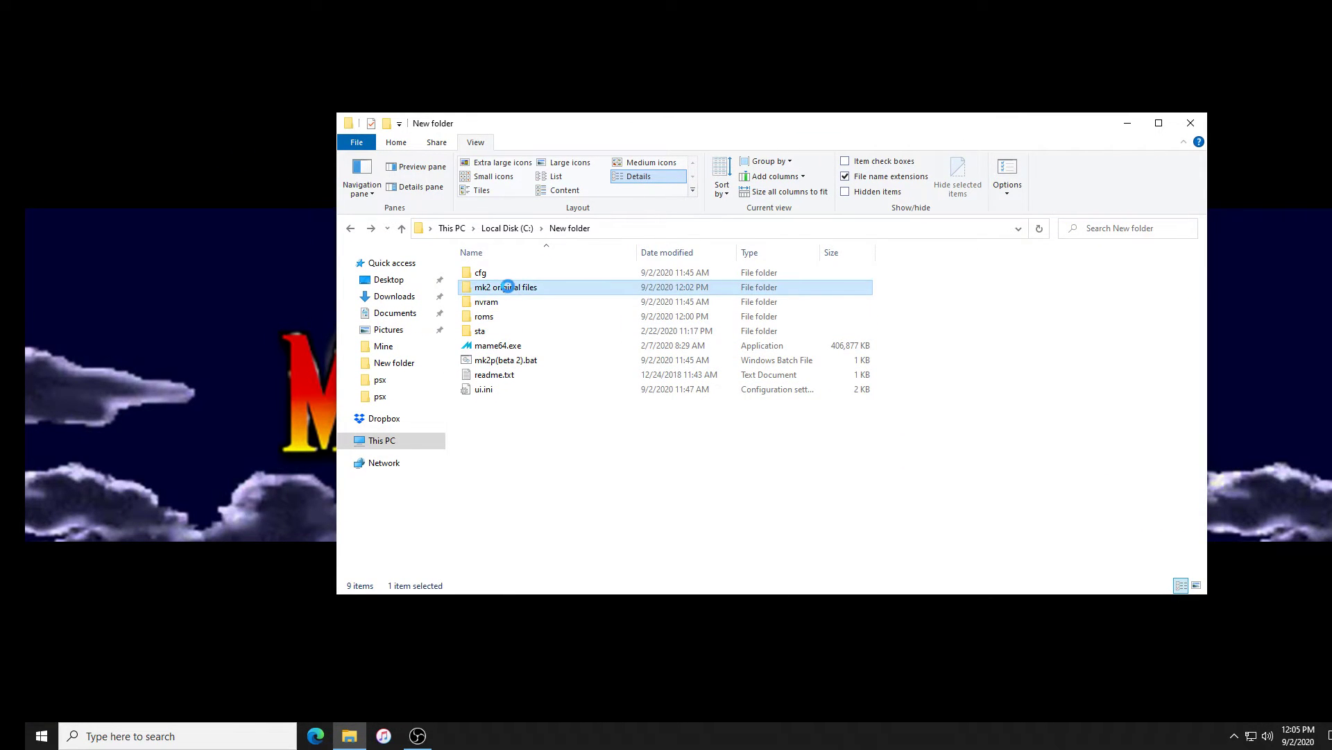
{"action": "left_click_drag", "start_coordinate": [698, 467], "coordinate": [655, 447]}
{"action": "key", "text": "alt+Left"}
{"action": "double_click", "coordinate": [525, 287]}
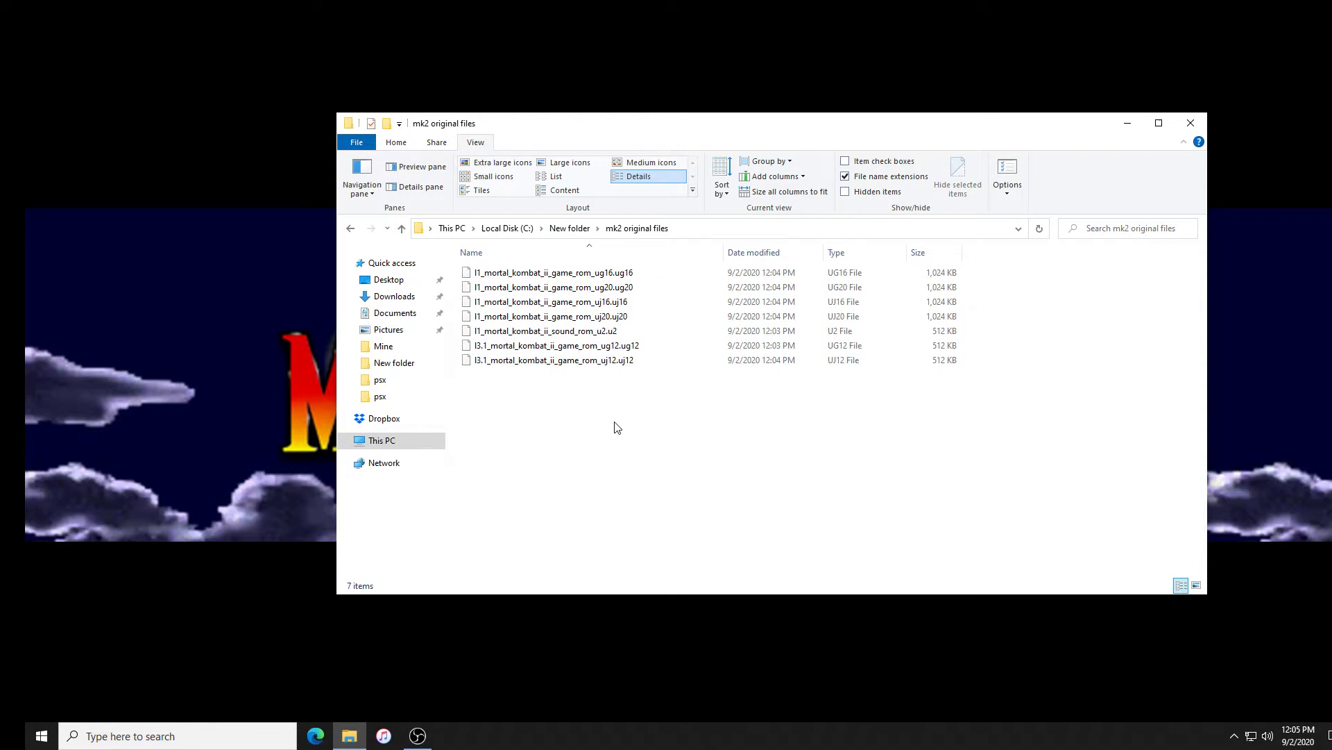
{"action": "key", "text": "ctrl+n"}
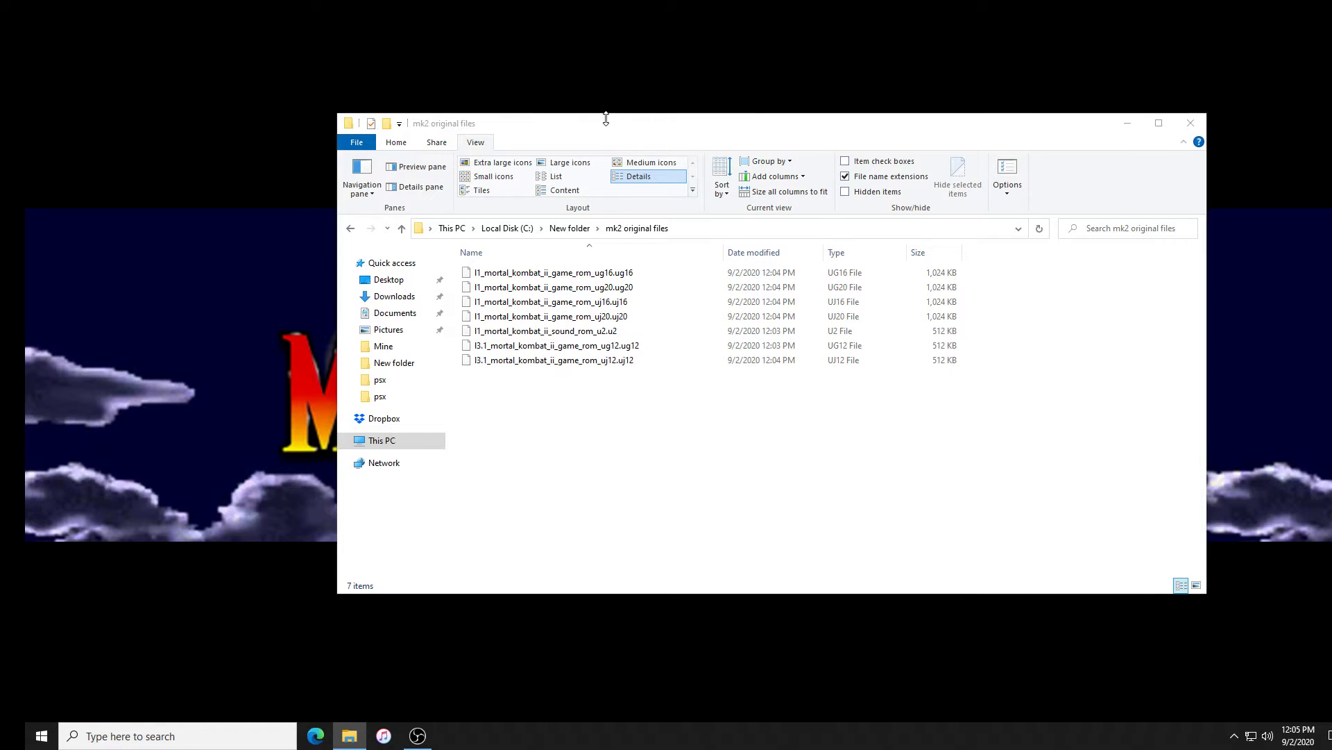
Arrange the two windows side by side and open New folder > roms on the left
{"action": "left_click_drag", "start_coordinate": [601, 134], "coordinate": [933, 157]}
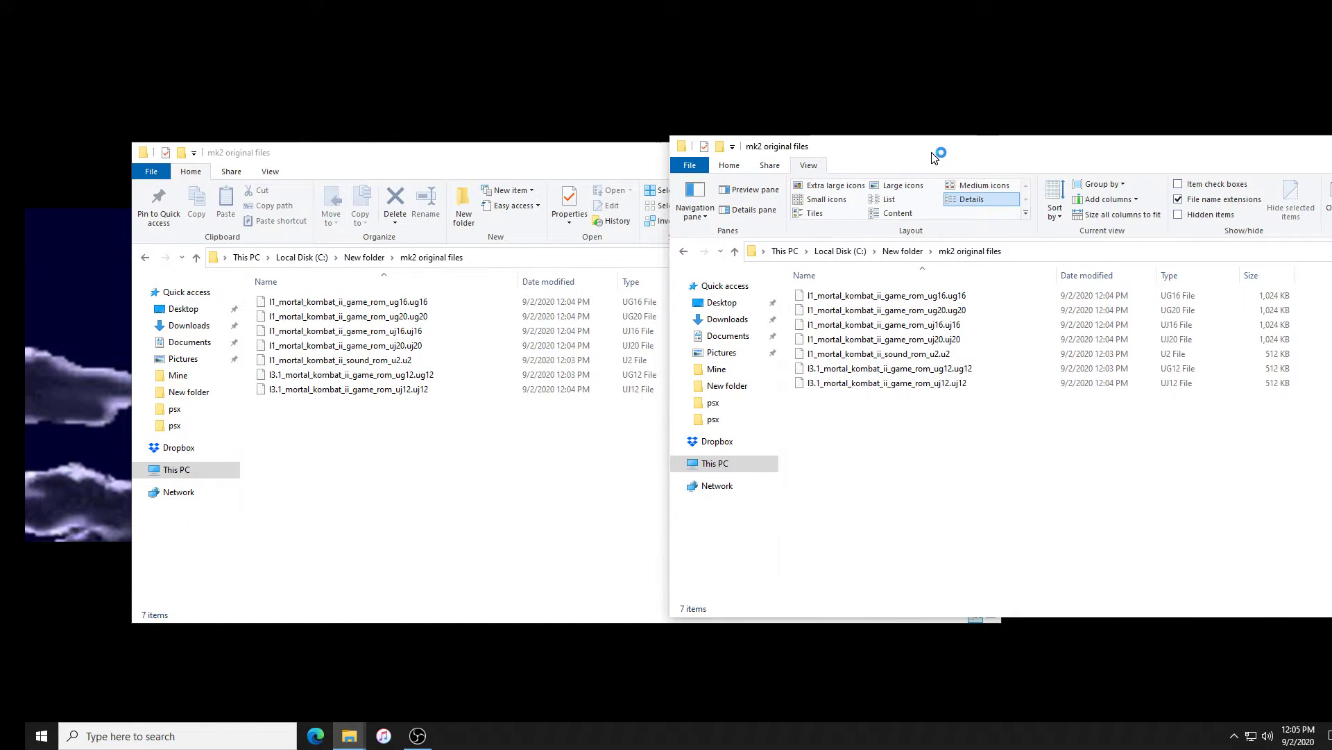
{"action": "left_click_drag", "start_coordinate": [510, 147], "coordinate": [411, 145]}
{"action": "left_click", "coordinate": [1123, 453]}
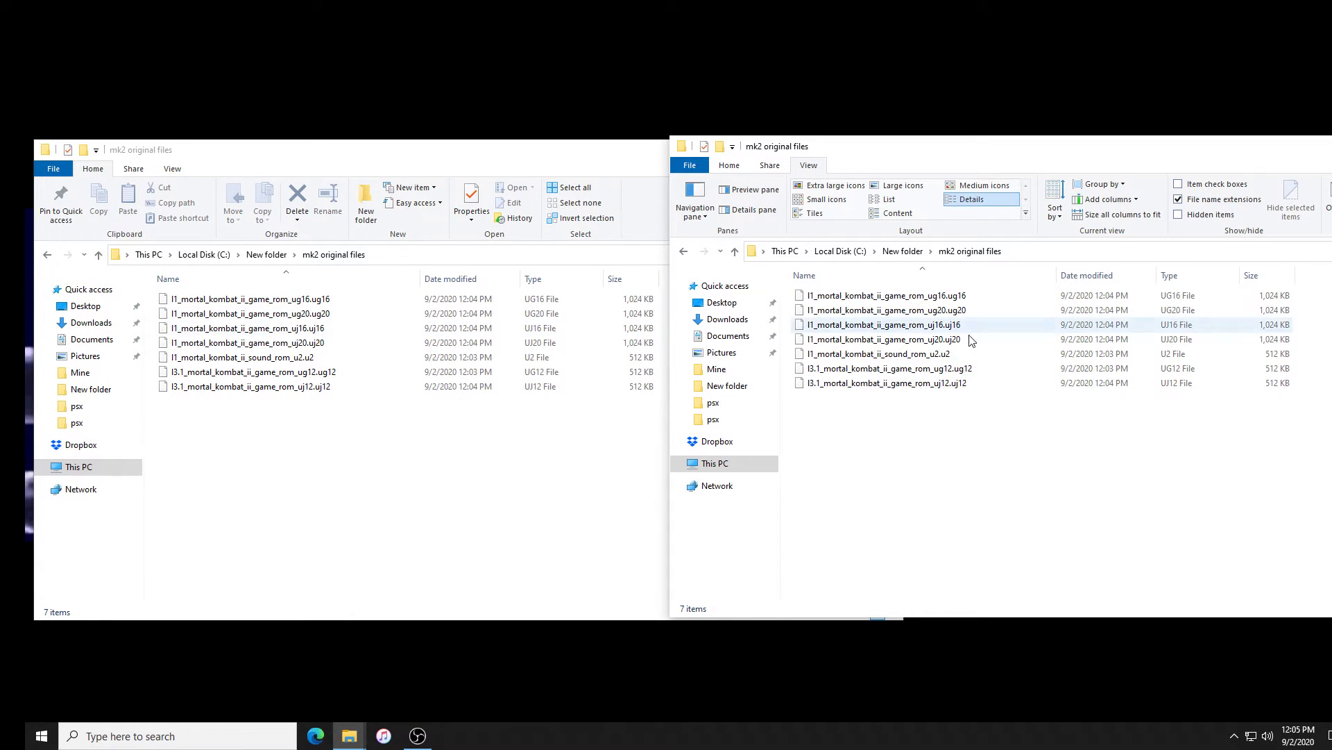
{"action": "left_click", "coordinate": [305, 386]}
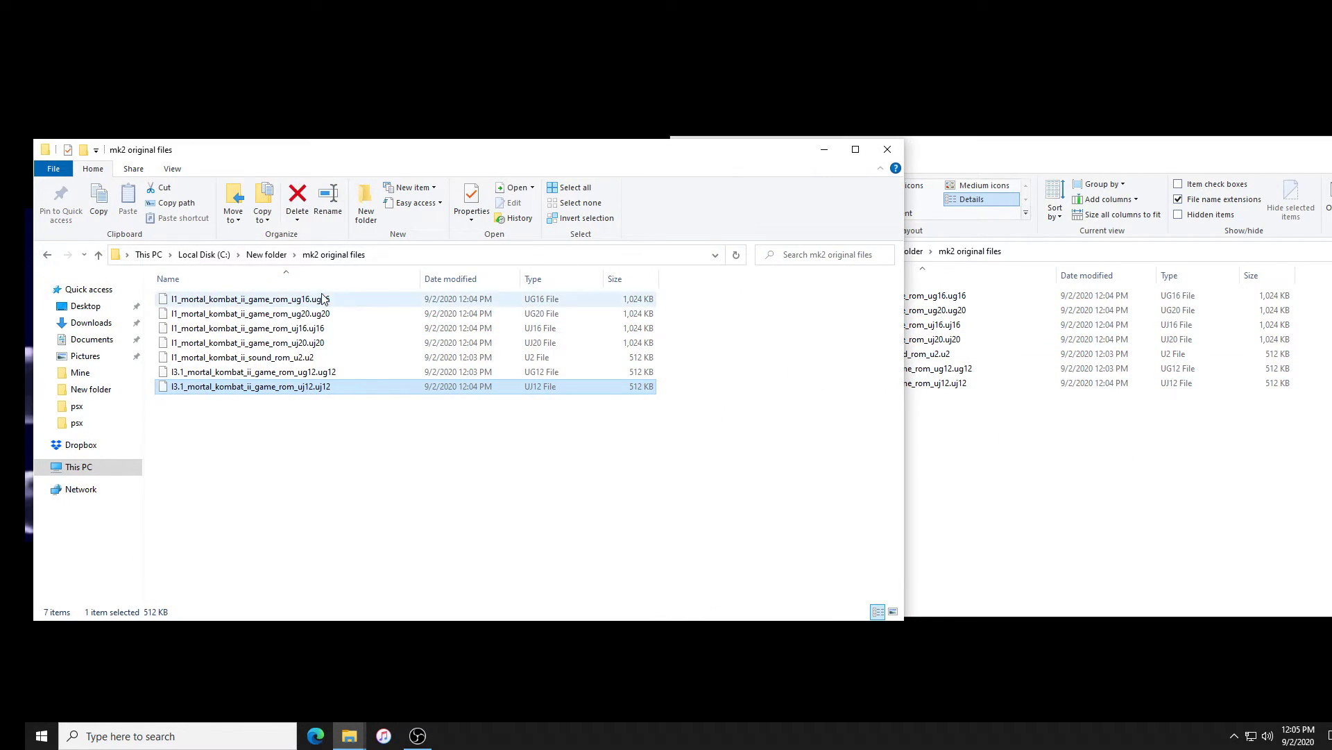
{"action": "left_click", "coordinate": [266, 255]}
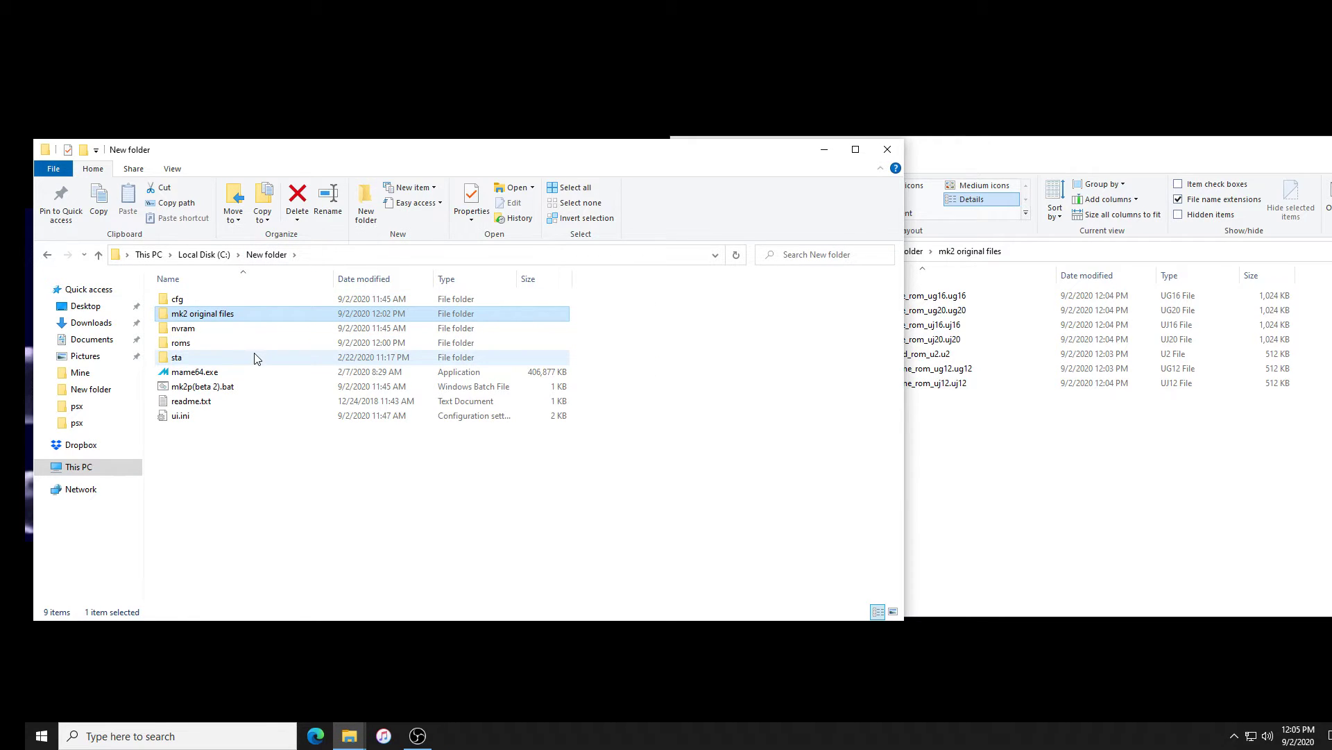
{"action": "left_click", "coordinate": [1039, 438]}
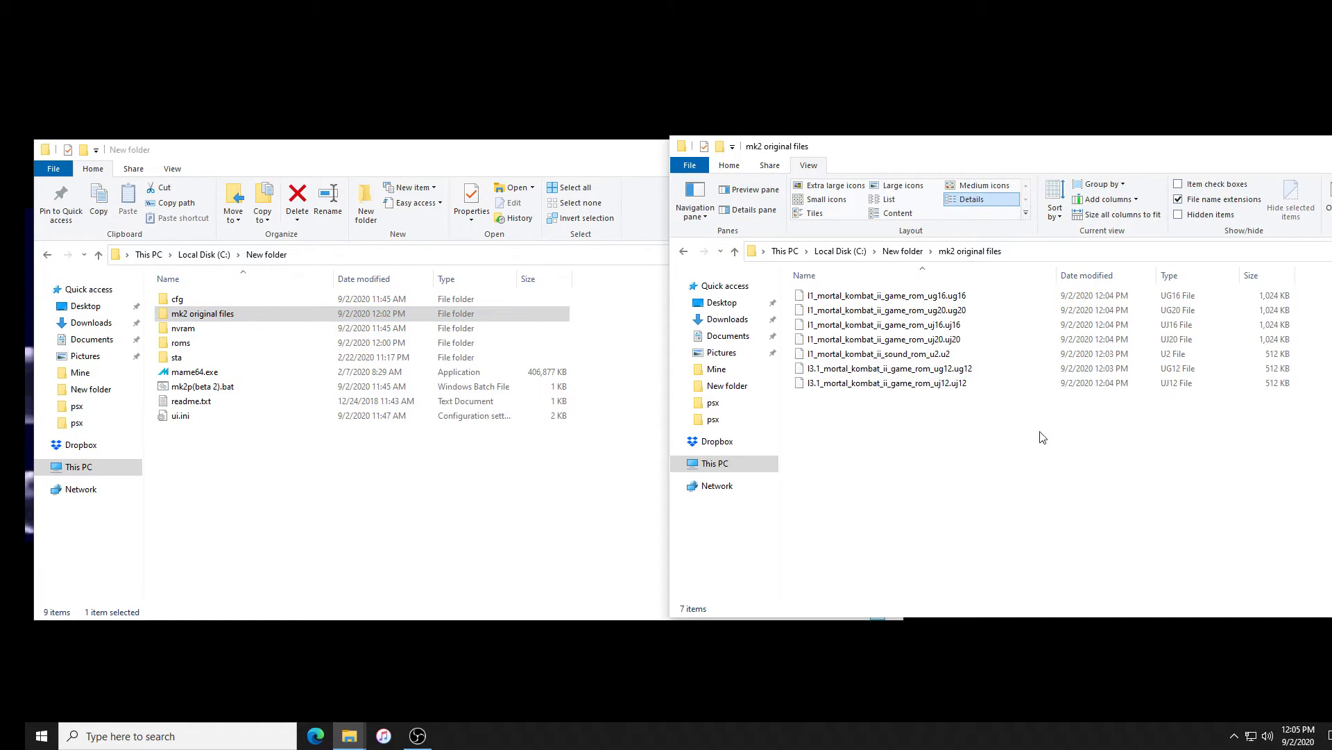
{"action": "double_click", "coordinate": [181, 343]}
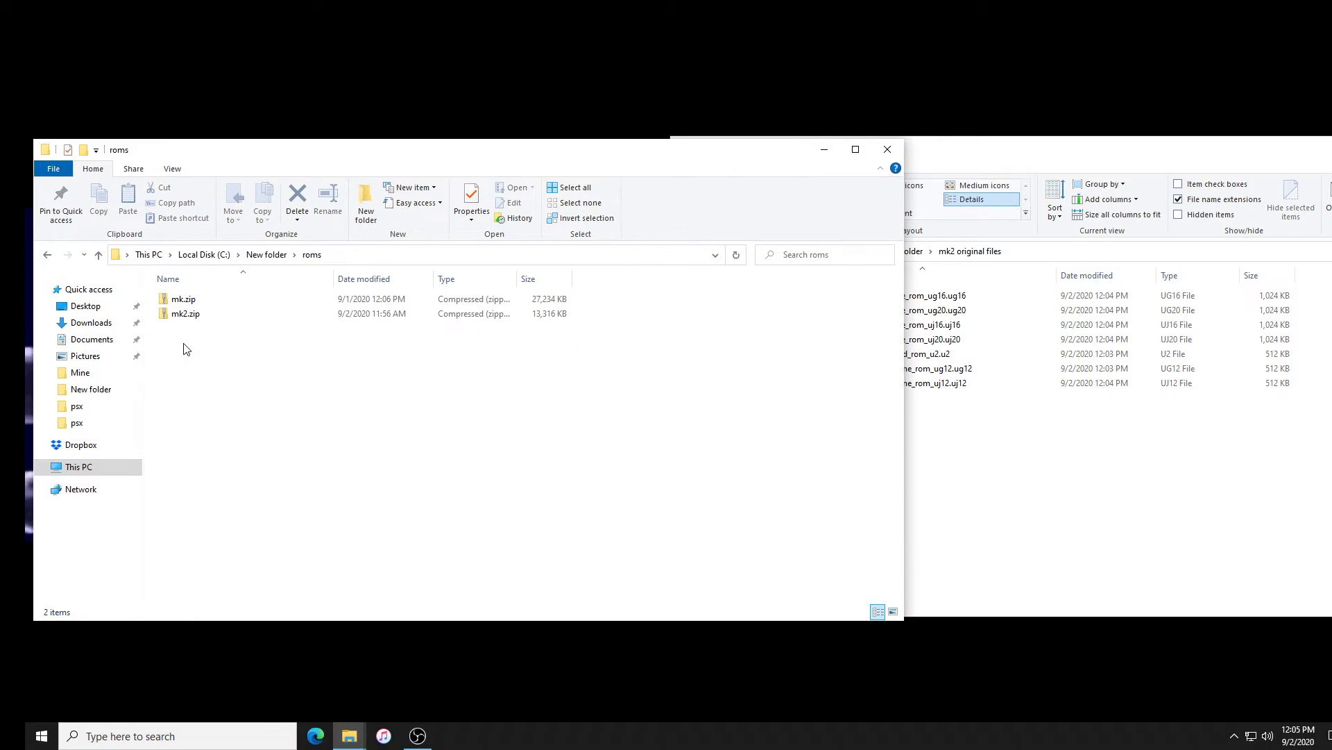
{"action": "left_click", "coordinate": [1122, 402]}
Drop the seven patched ROMs onto mk2.zip, replacing every existing file
{"action": "left_click_drag", "start_coordinate": [1067, 479], "coordinate": [185, 313]}
{"action": "left_click", "coordinate": [680, 332]}
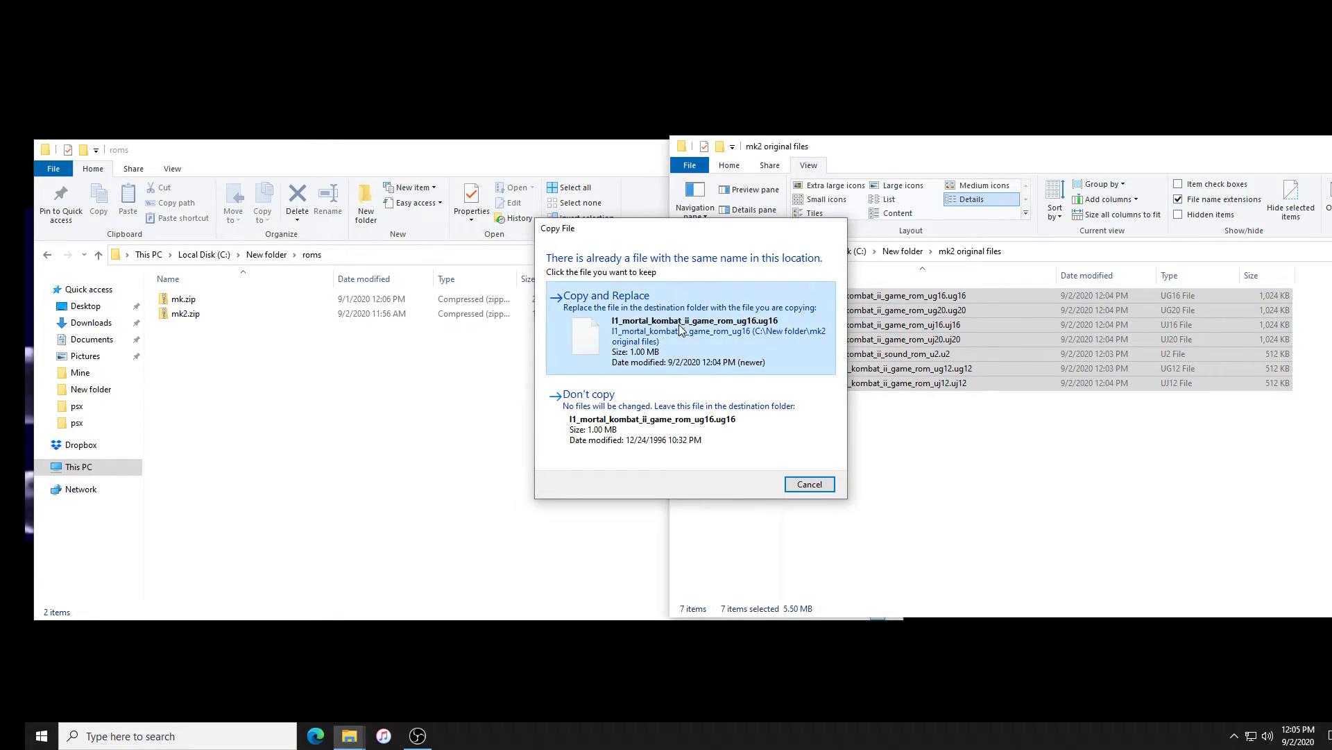
{"action": "left_click", "coordinate": [679, 333]}
{"action": "left_click", "coordinate": [679, 334]}
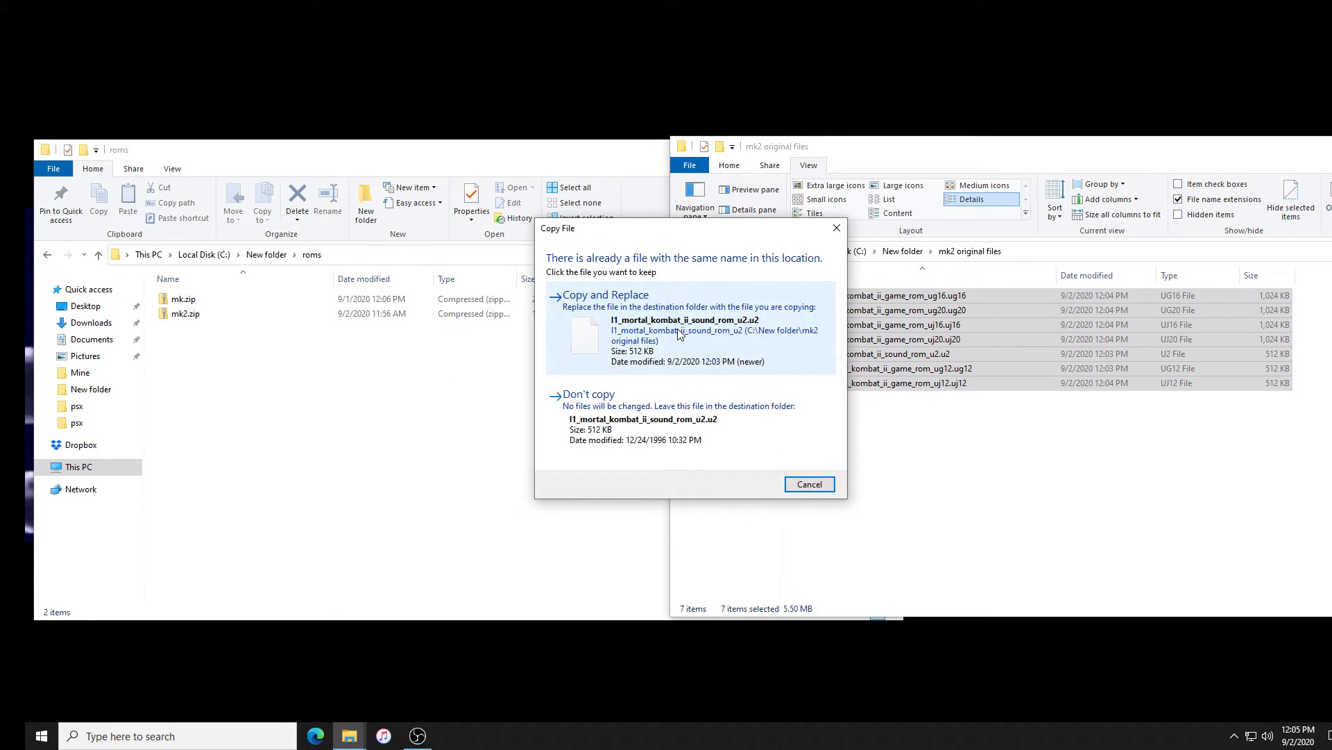
{"action": "left_click", "coordinate": [678, 335]}
{"action": "left_click", "coordinate": [678, 336]}
{"action": "left_click", "coordinate": [676, 333]}
{"action": "left_click", "coordinate": [1024, 476]}
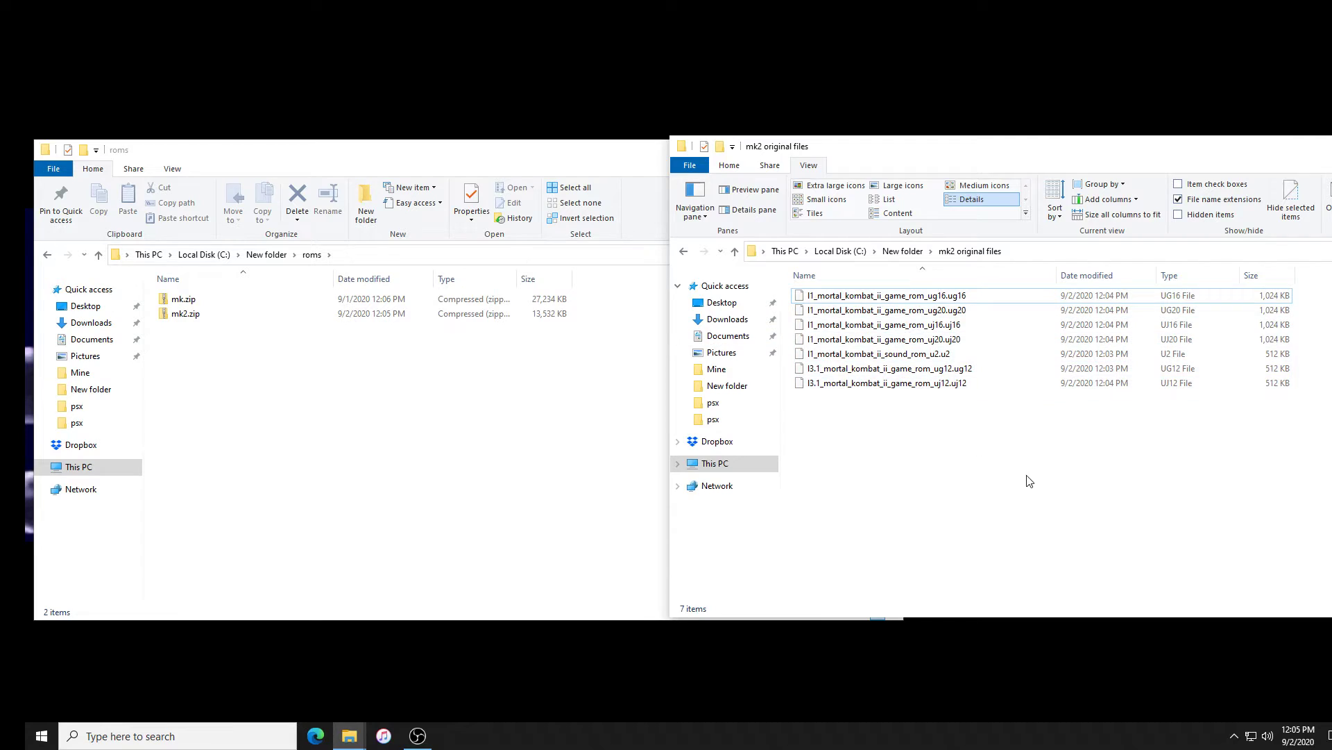
Rename mk2.zip in roms to mk2p.zip, then return to New folder
{"action": "left_click", "coordinate": [437, 415]}
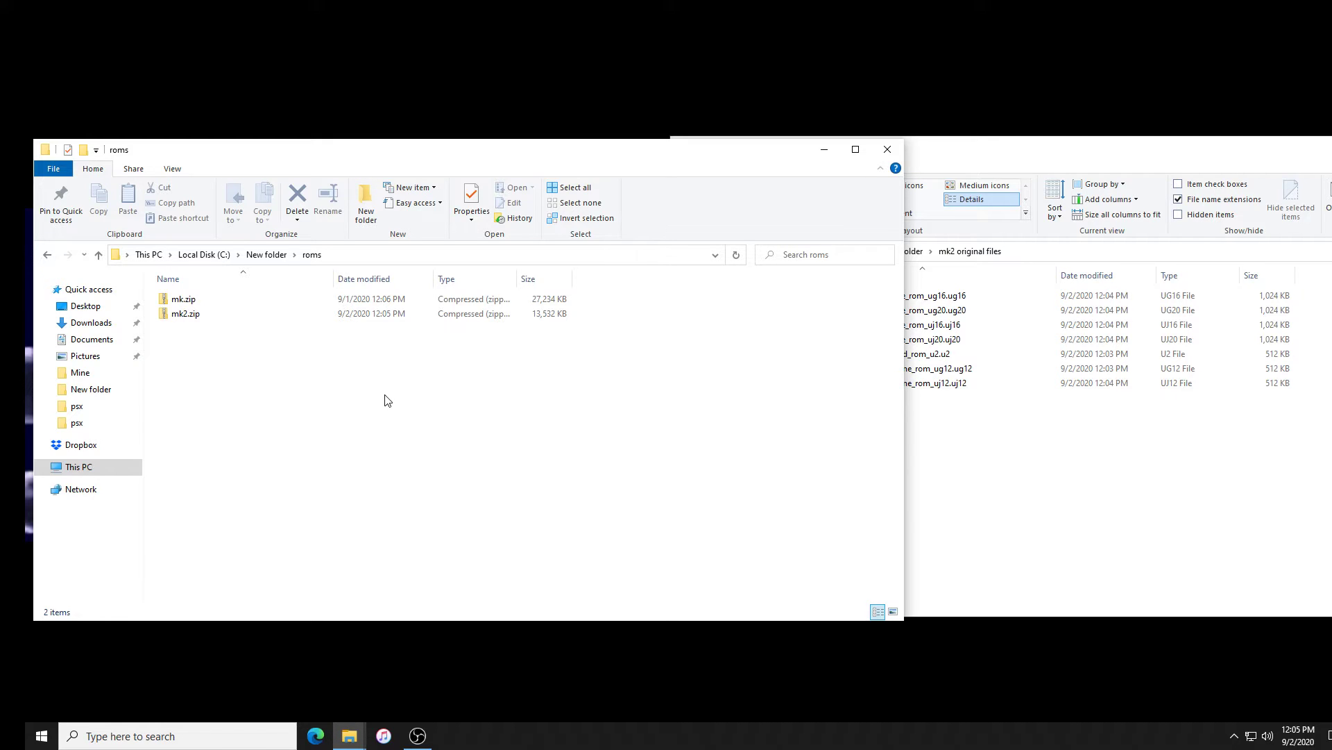
{"action": "left_click", "coordinate": [192, 316]}
{"action": "left_click", "coordinate": [187, 316]}
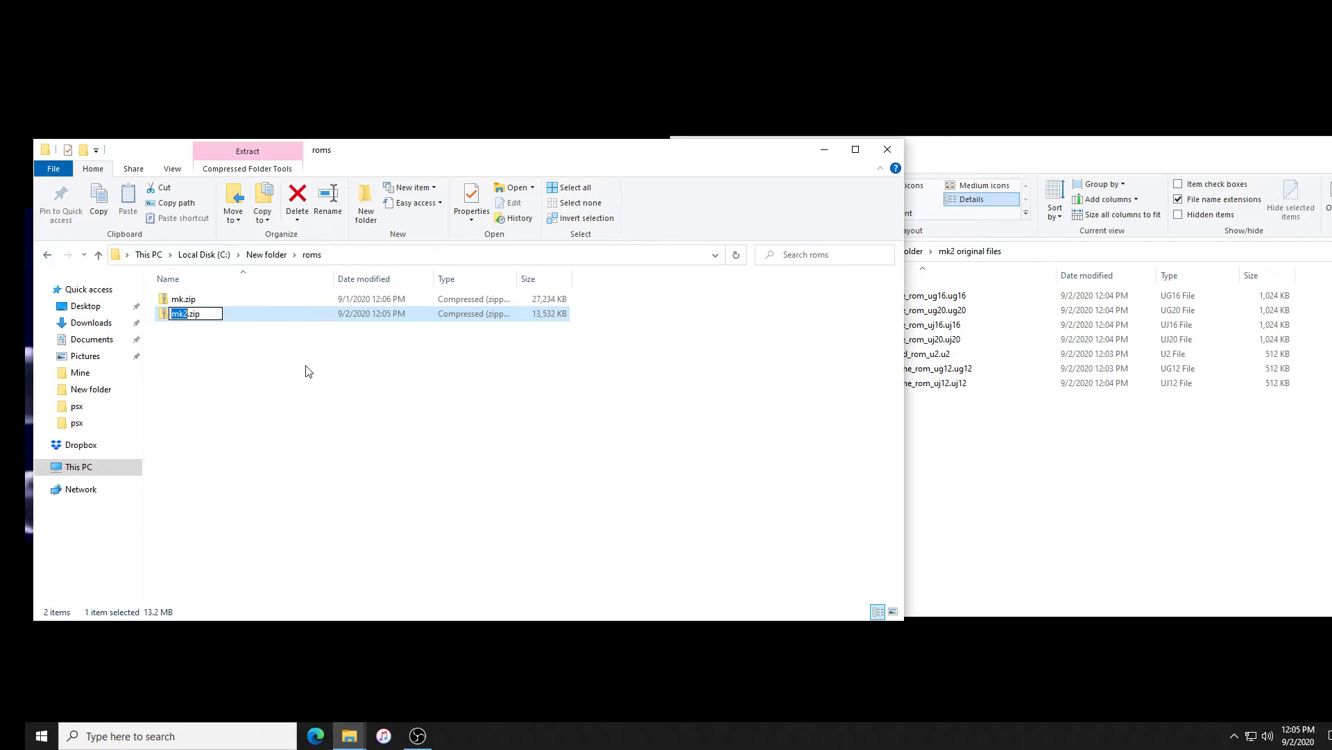
{"action": "key", "text": "Left"}
{"action": "type", "text": "p"}
{"action": "key", "text": "Return"}
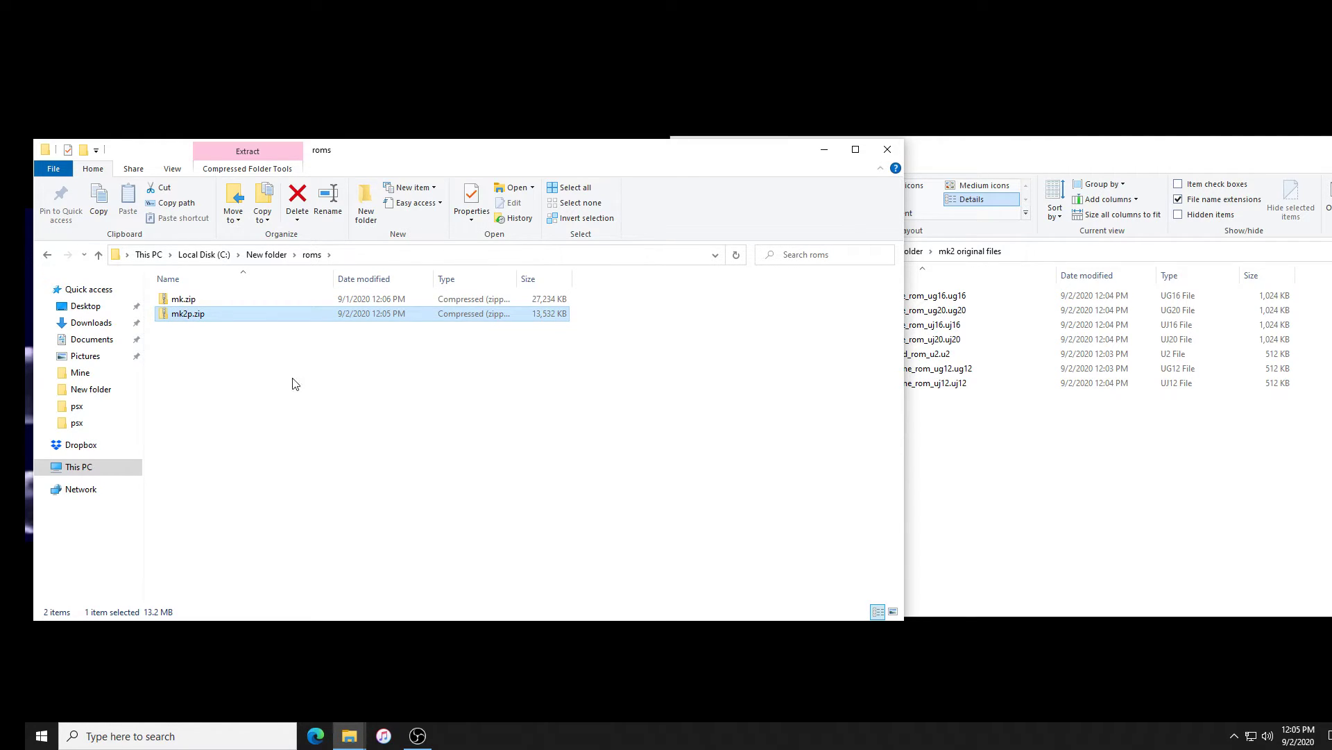
{"action": "left_click", "coordinate": [297, 383]}
{"action": "key", "text": "BackSpace"}
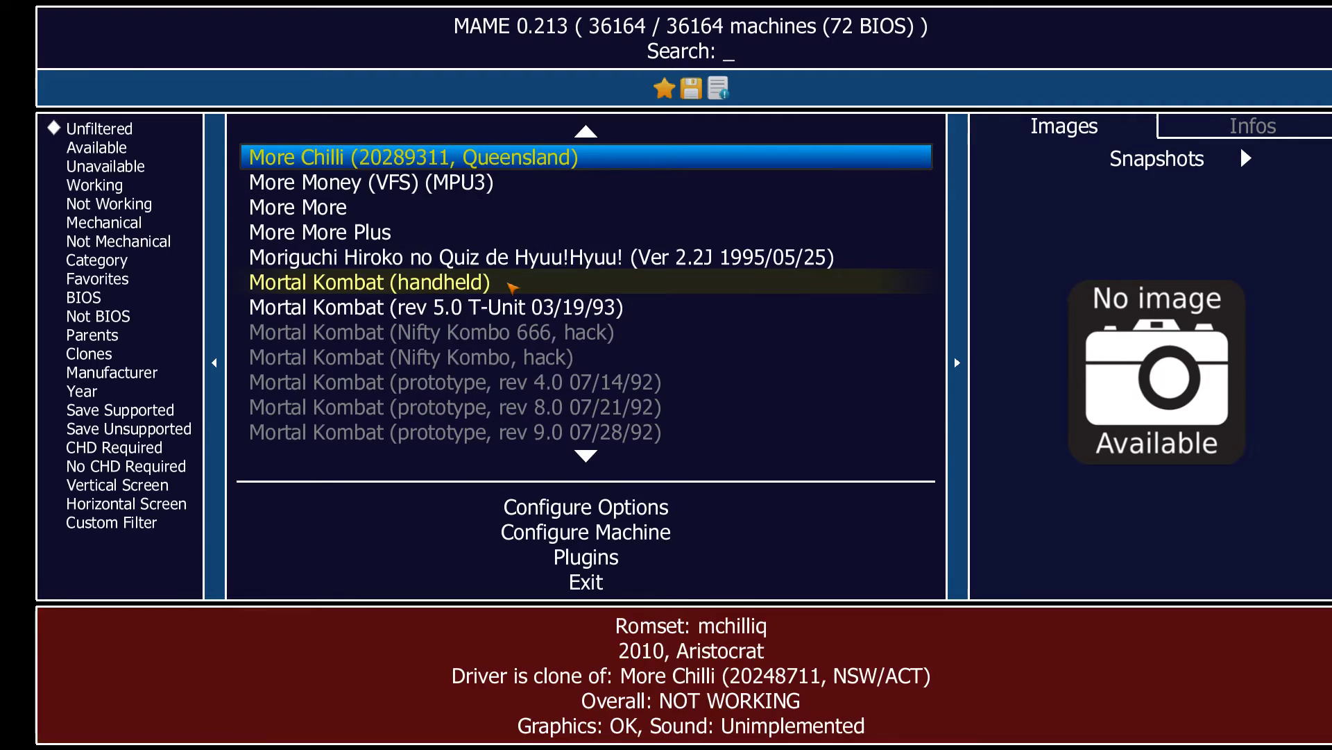
Search MAME's game list for mk2p and highlight Mortal Kombat II Plus (Beta 2)
{"action": "scroll", "coordinate": [530, 342], "scroll_direction": "down", "scroll_amount": 6}
{"action": "scroll", "coordinate": [529, 345], "scroll_direction": "down", "scroll_amount": 3}
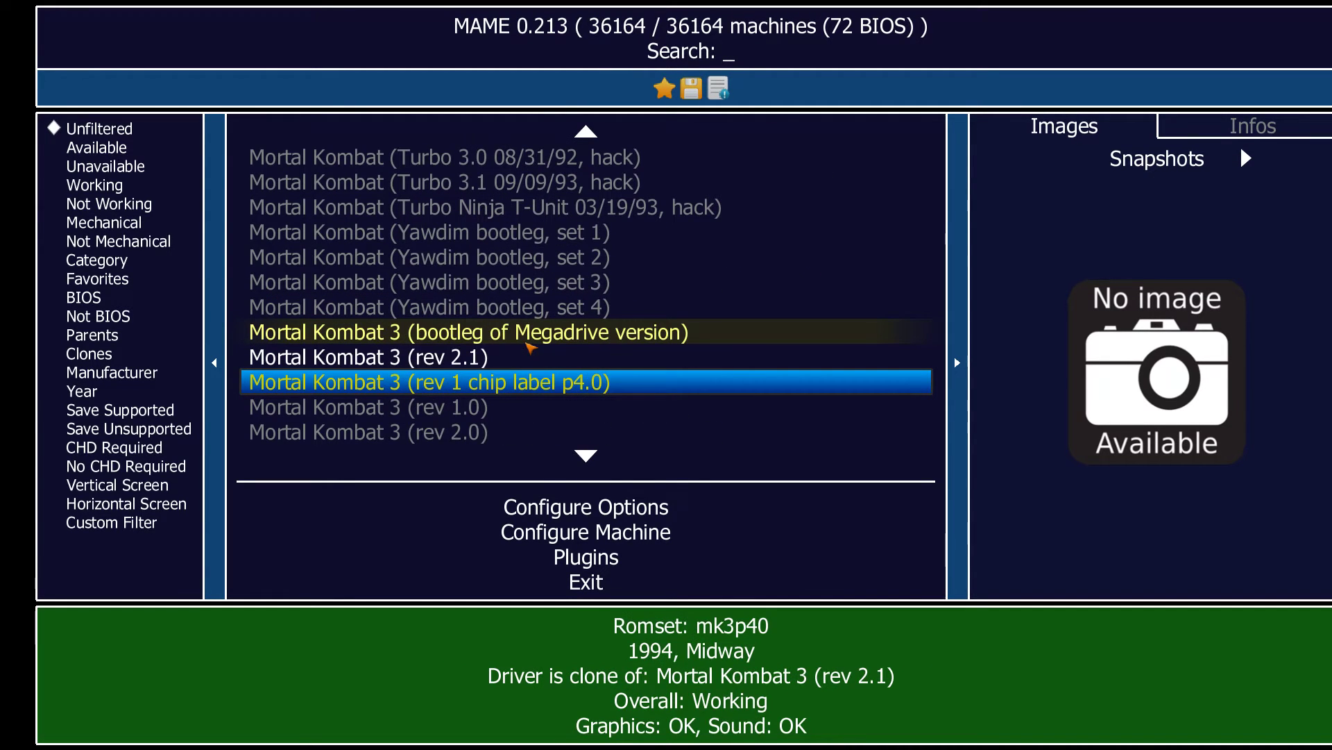
{"action": "scroll", "coordinate": [479, 436], "scroll_direction": "down", "scroll_amount": 3}
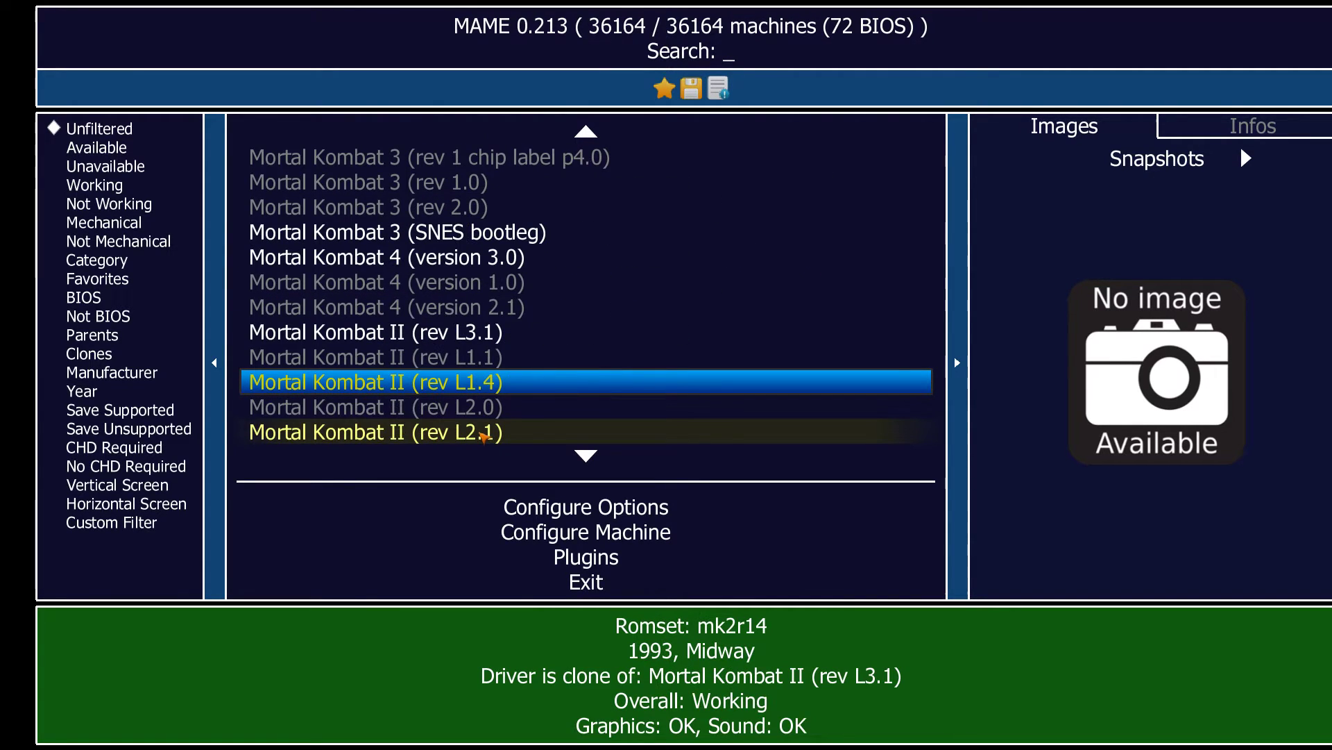
{"action": "scroll", "coordinate": [458, 387], "scroll_direction": "down", "scroll_amount": 2}
{"action": "scroll", "coordinate": [458, 387], "scroll_direction": "down", "scroll_amount": 3}
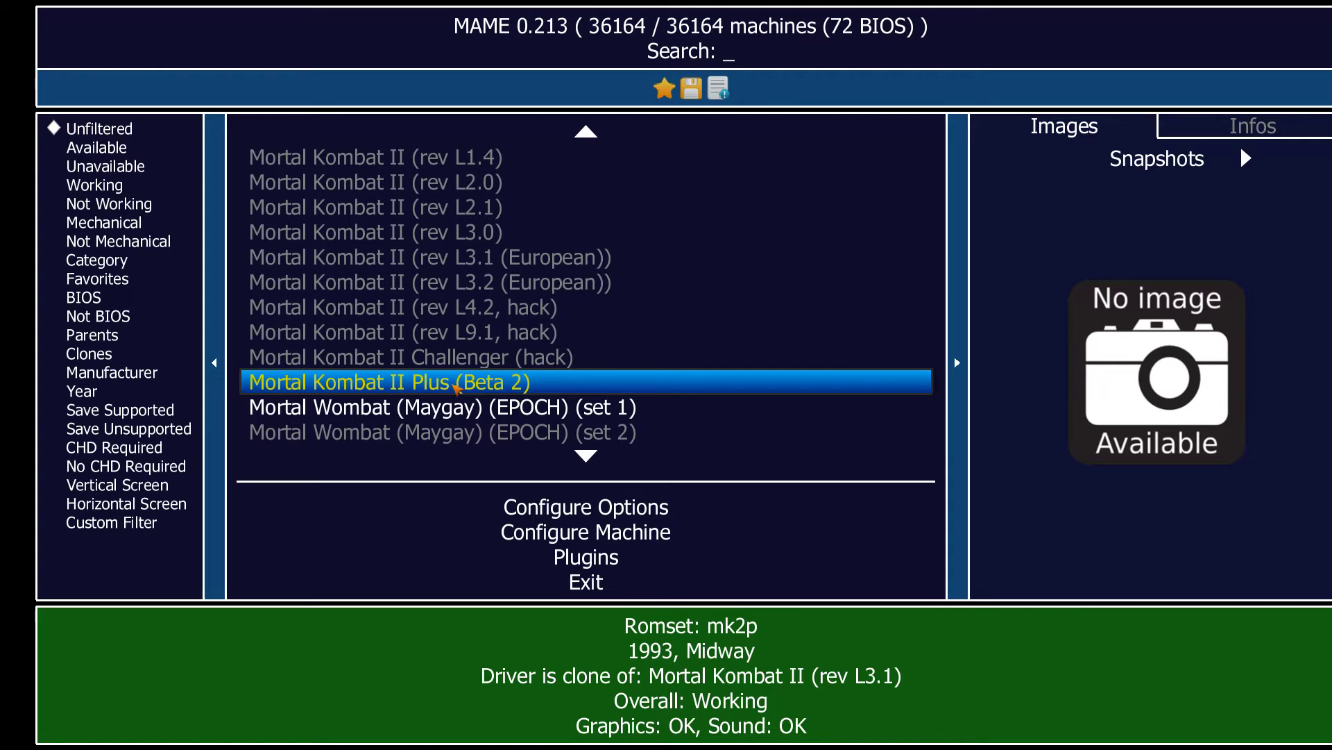
{"action": "scroll", "coordinate": [457, 389], "scroll_direction": "up", "scroll_amount": 7}
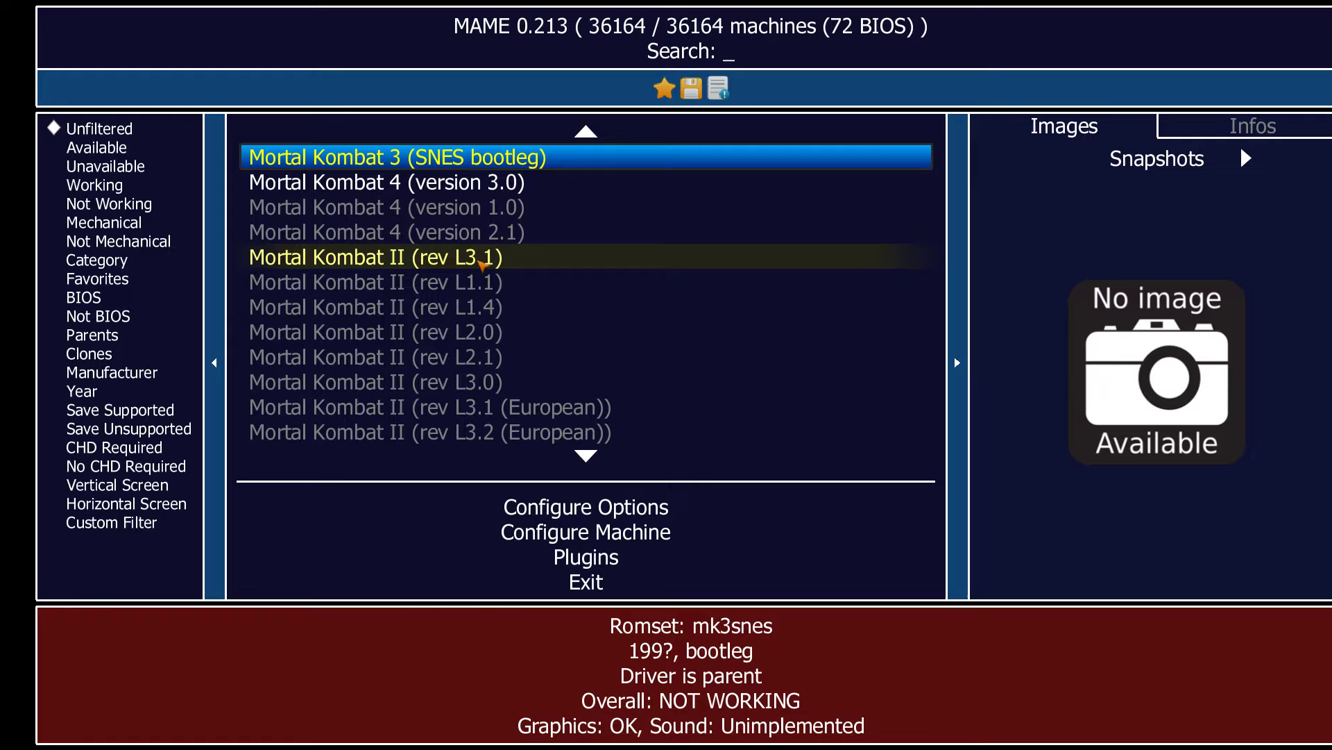
{"action": "scroll", "coordinate": [482, 312], "scroll_direction": "up", "scroll_amount": 1}
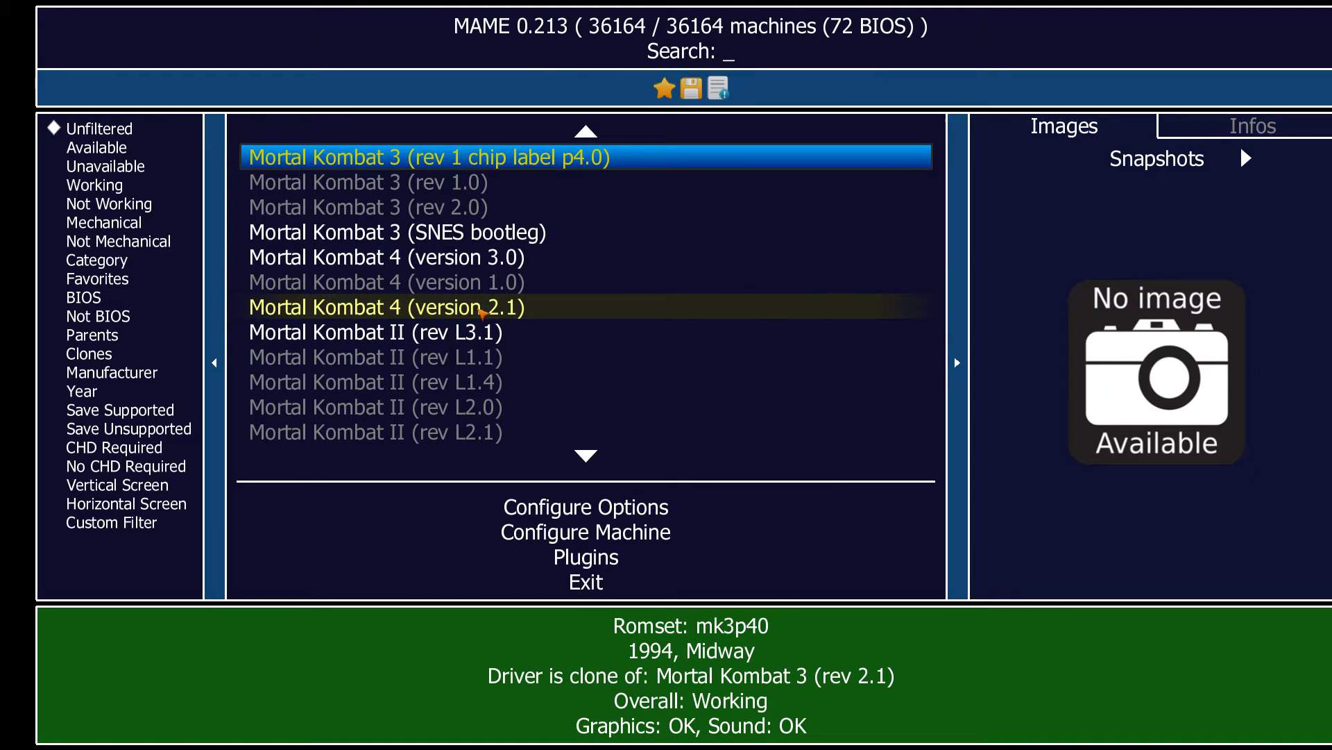
{"action": "type", "text": "mk"}
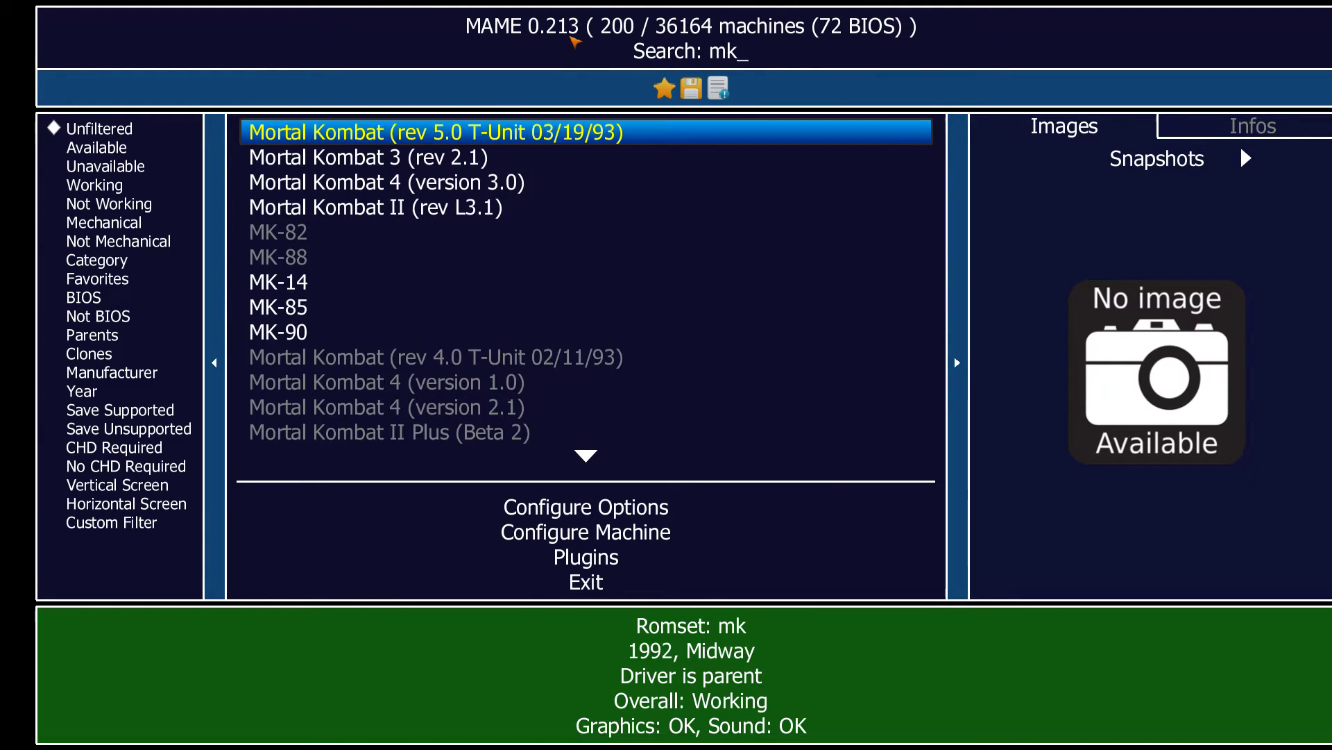
{"action": "type", "text": "2p"}
{"action": "key", "text": "Down"}
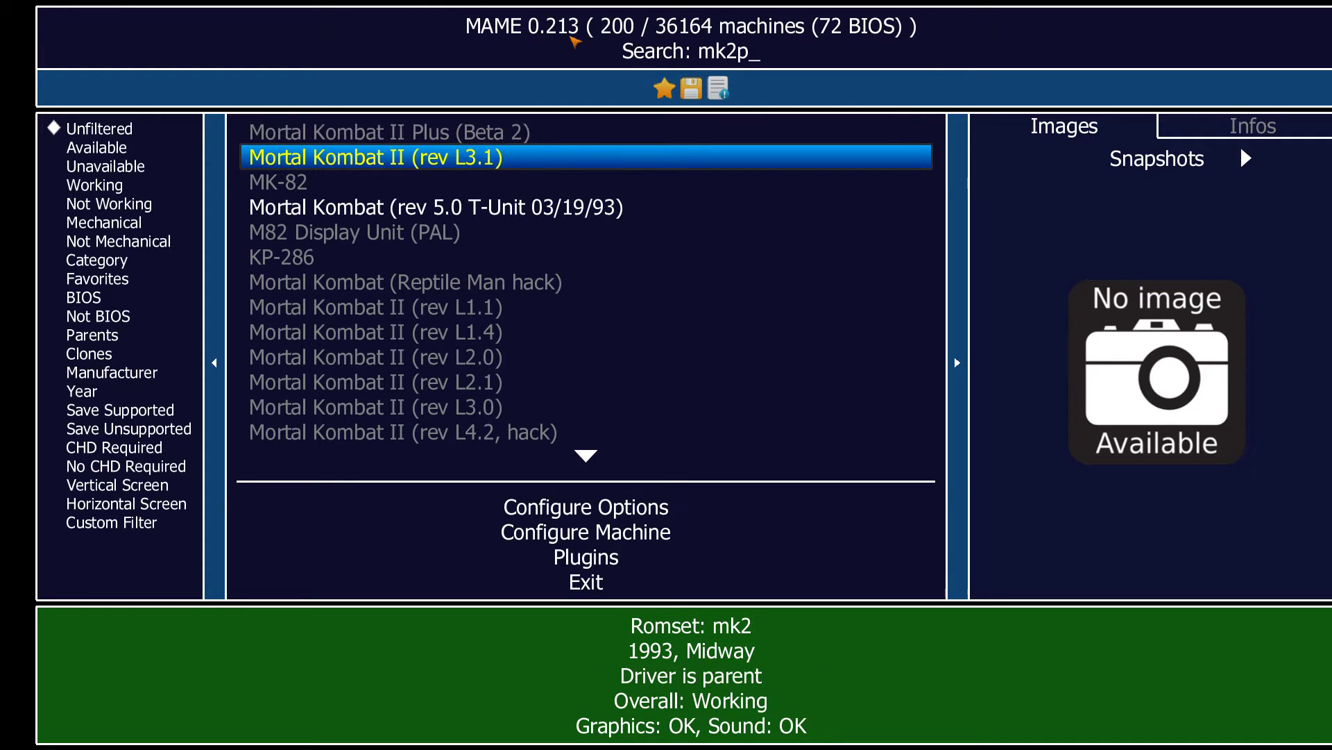
{"action": "key", "text": "Up"}
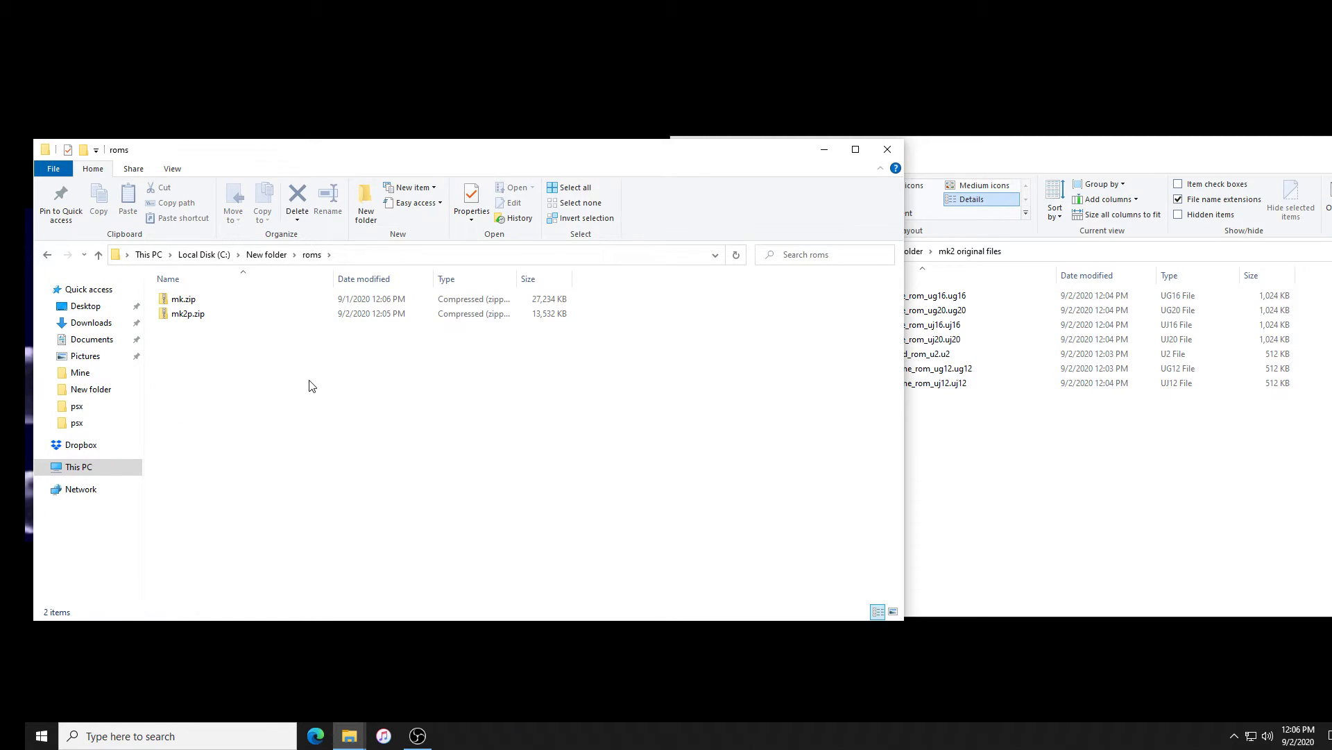
Rename mk2p.zip back to mk2.zip and dismiss MAME's checksum error for the patched ROMs
{"action": "left_click", "coordinate": [190, 316]}
{"action": "key", "text": "F2"}
{"action": "key", "text": "Home"}
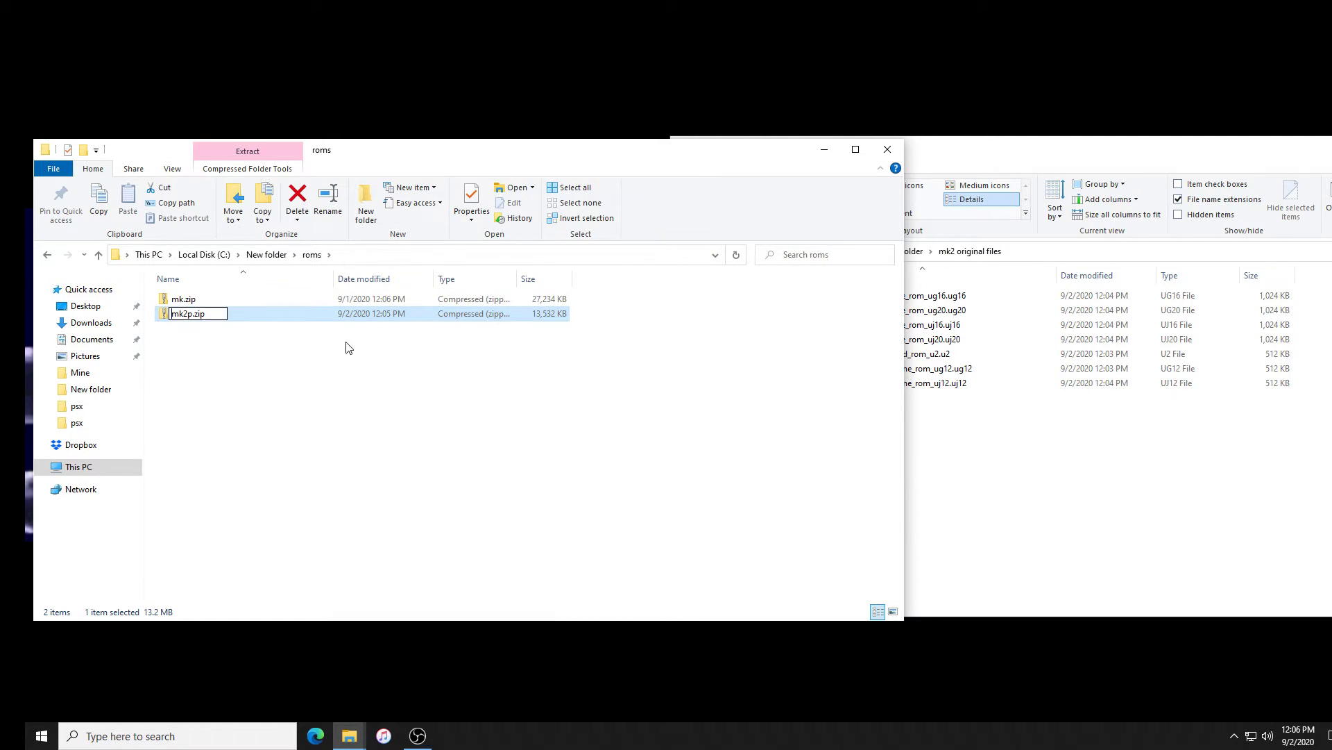
{"action": "key", "text": "BackSpace"}
{"action": "key", "text": "Return"}
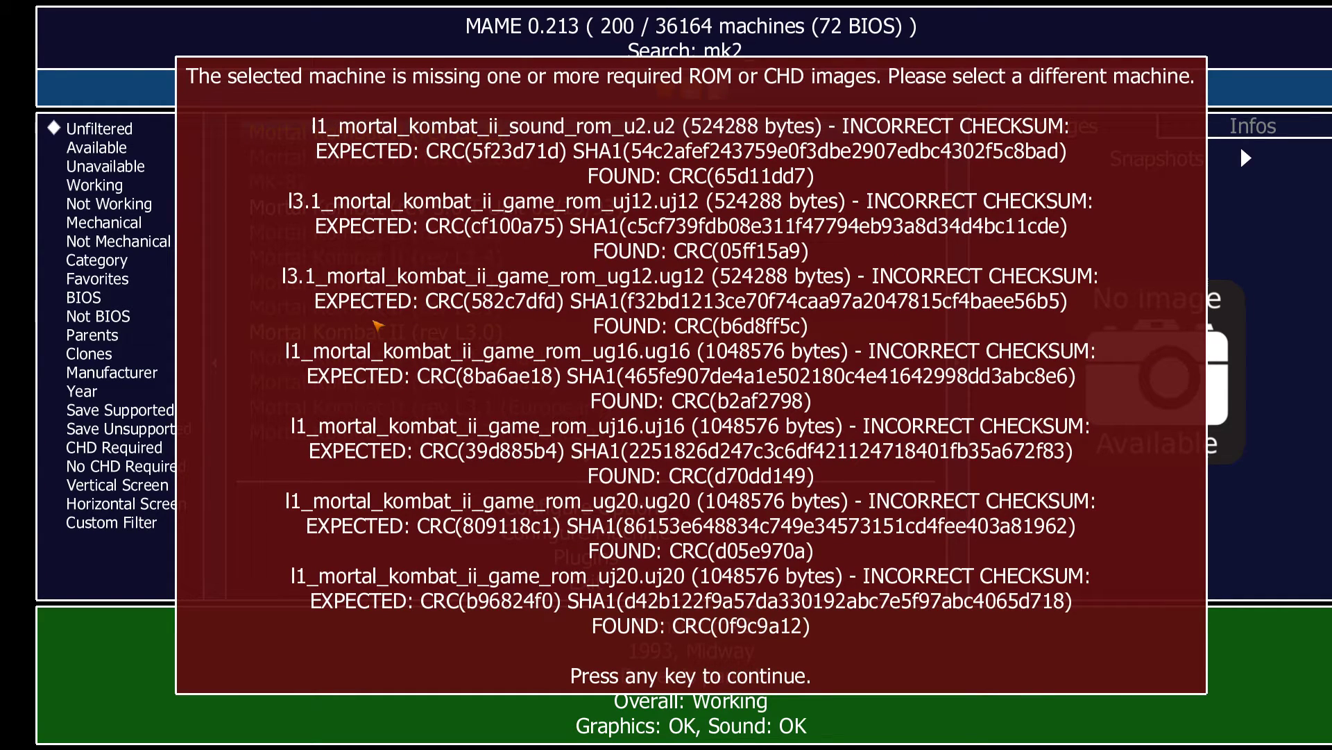
{"action": "key", "text": "Escape"}
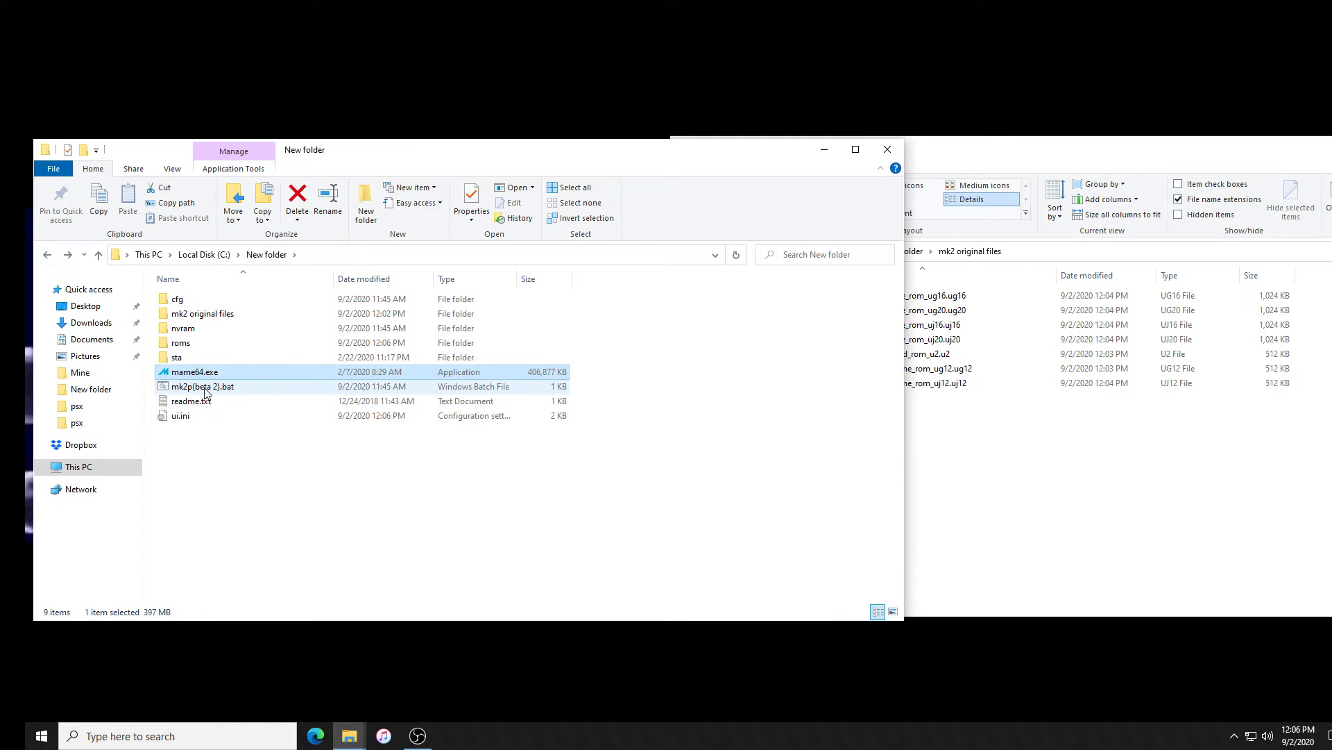
Select and then deselect the mk2p(beta 2).bat batch file in New folder
{"action": "left_click", "coordinate": [193, 390]}
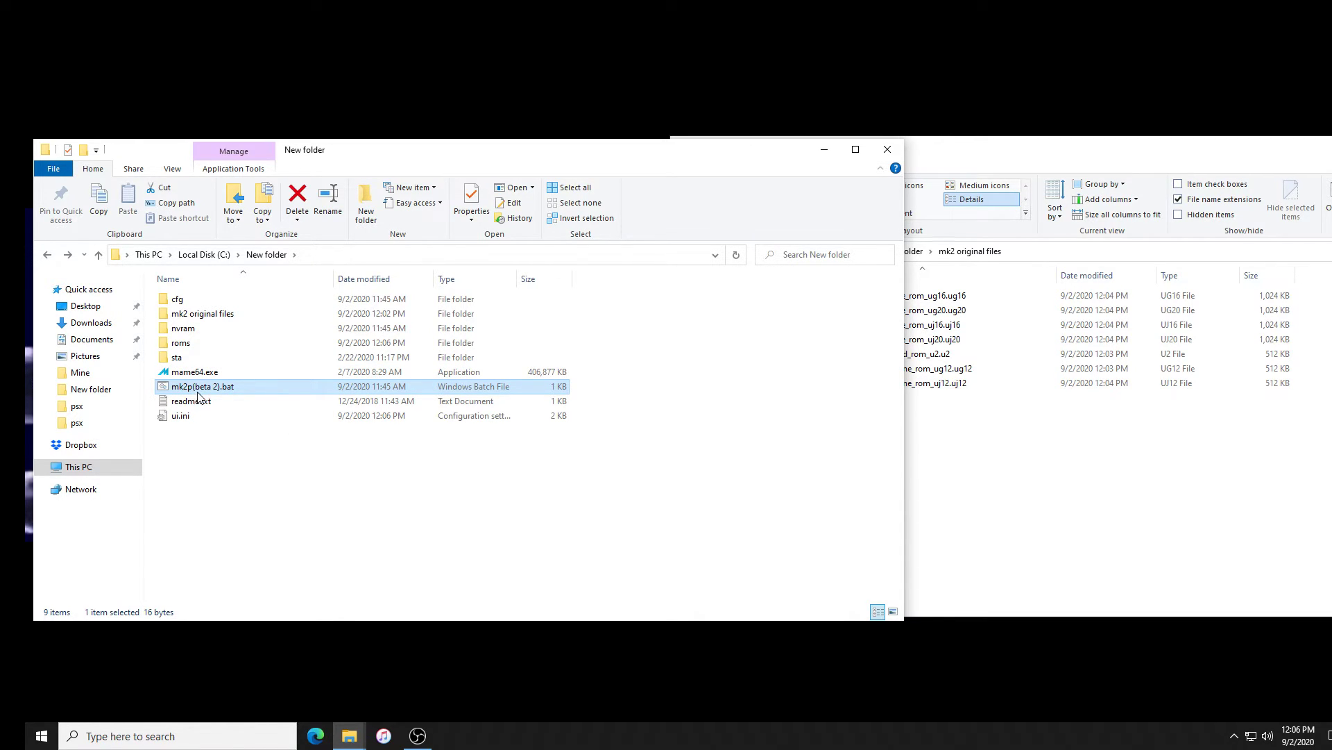
{"action": "left_click", "coordinate": [288, 474]}
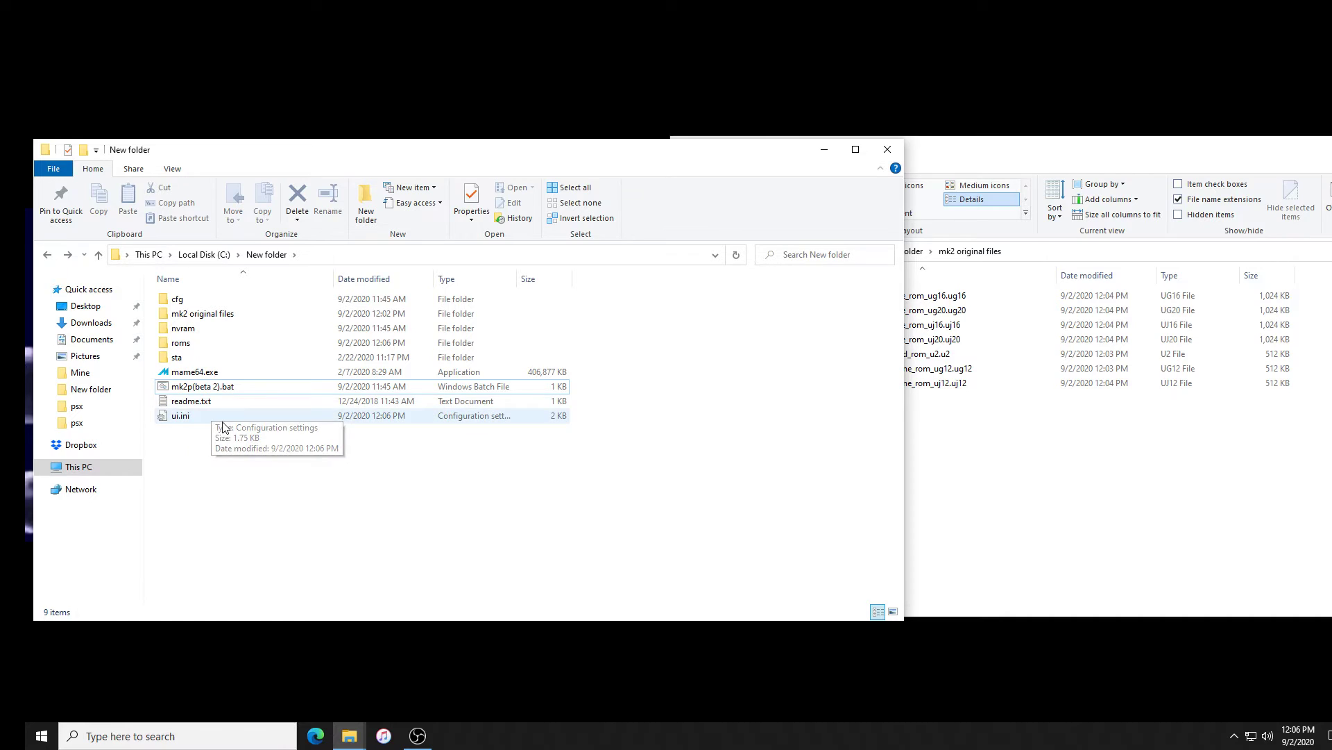
{"action": "left_click", "coordinate": [234, 389]}
{"action": "left_click", "coordinate": [234, 457]}
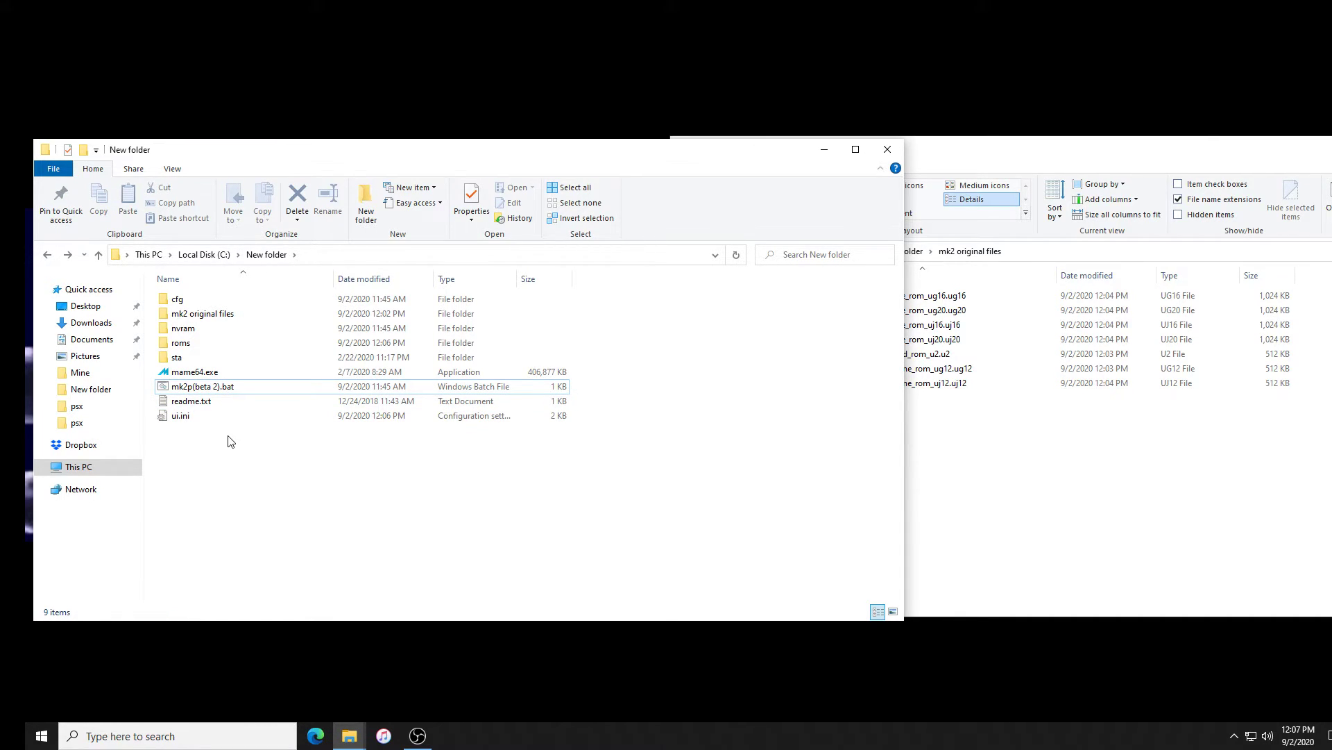
Launch Notepad from search and type the command 'start mame'
{"action": "left_click", "coordinate": [137, 724]}
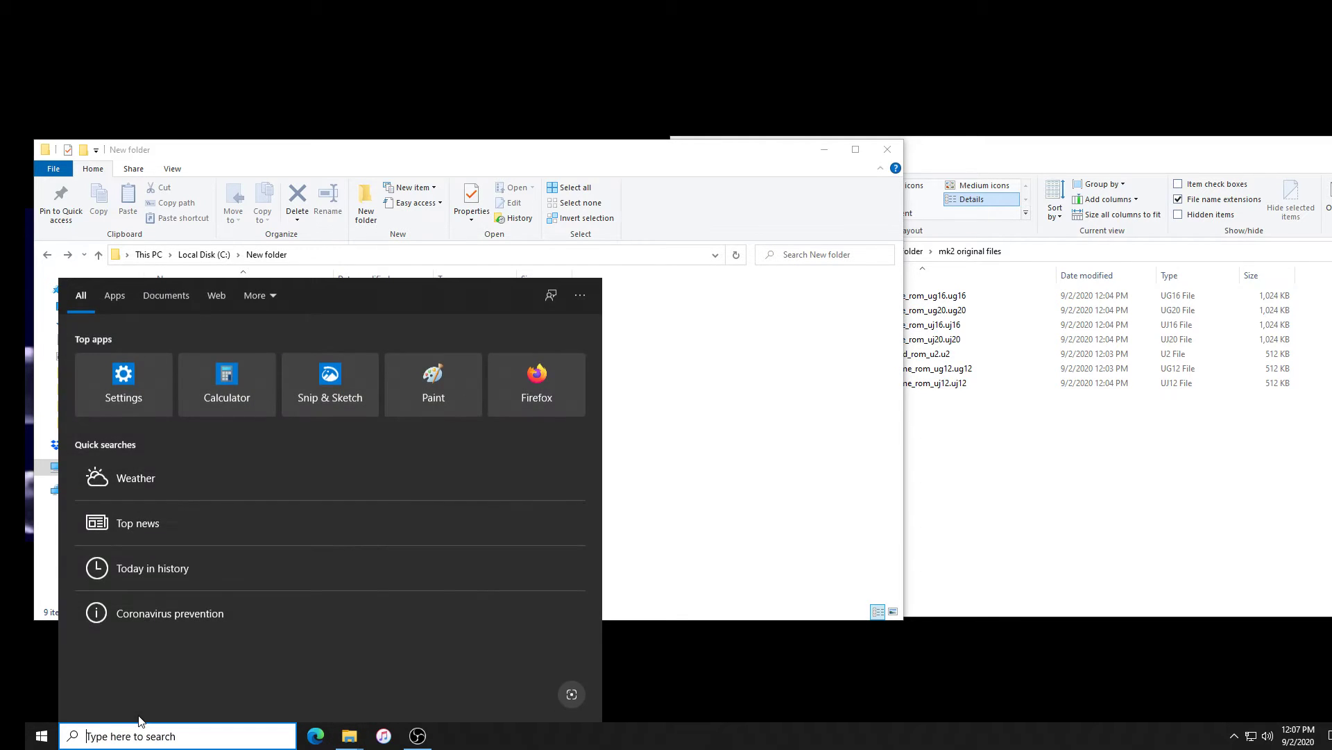
{"action": "type", "text": "notep"}
{"action": "key", "text": "Return"}
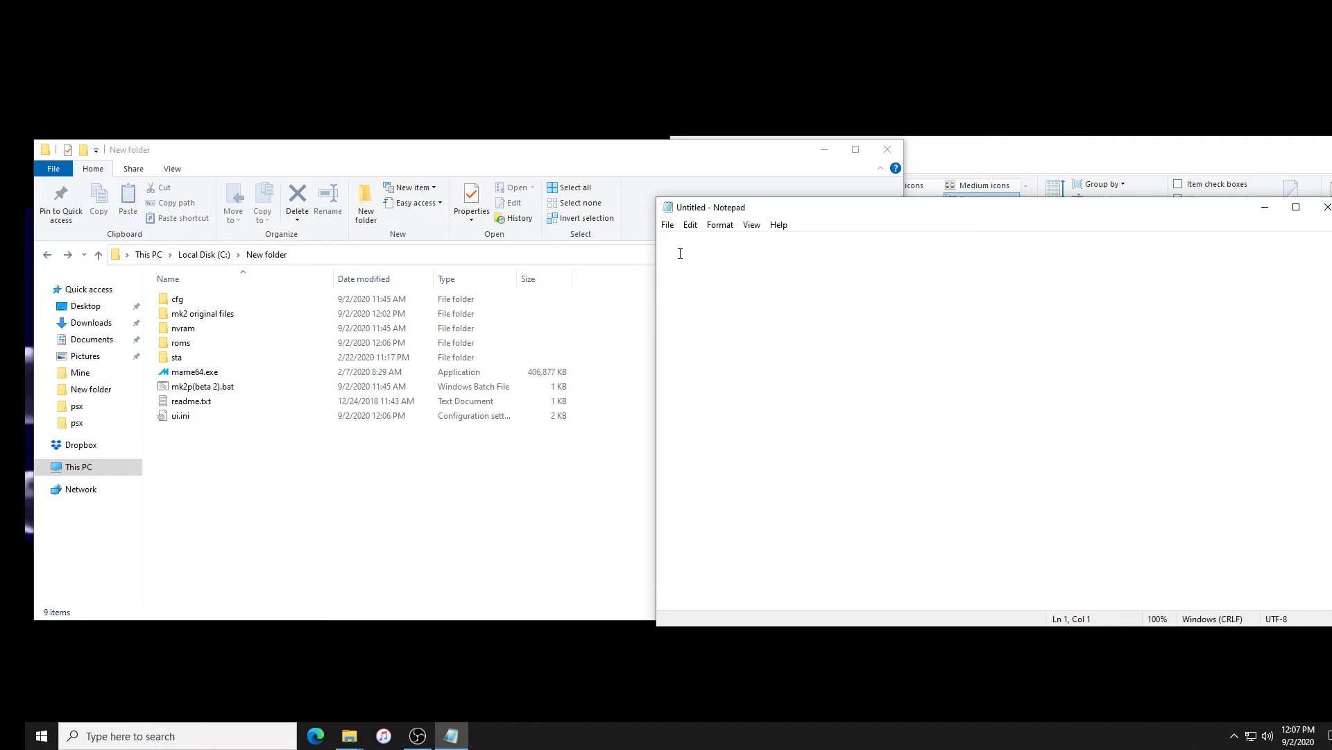
{"action": "type", "text": "start mame64 mk2"}
Save the text as 'play mk2 plus.bat' with type All Files in C:\New folder
{"action": "left_click", "coordinate": [668, 224]}
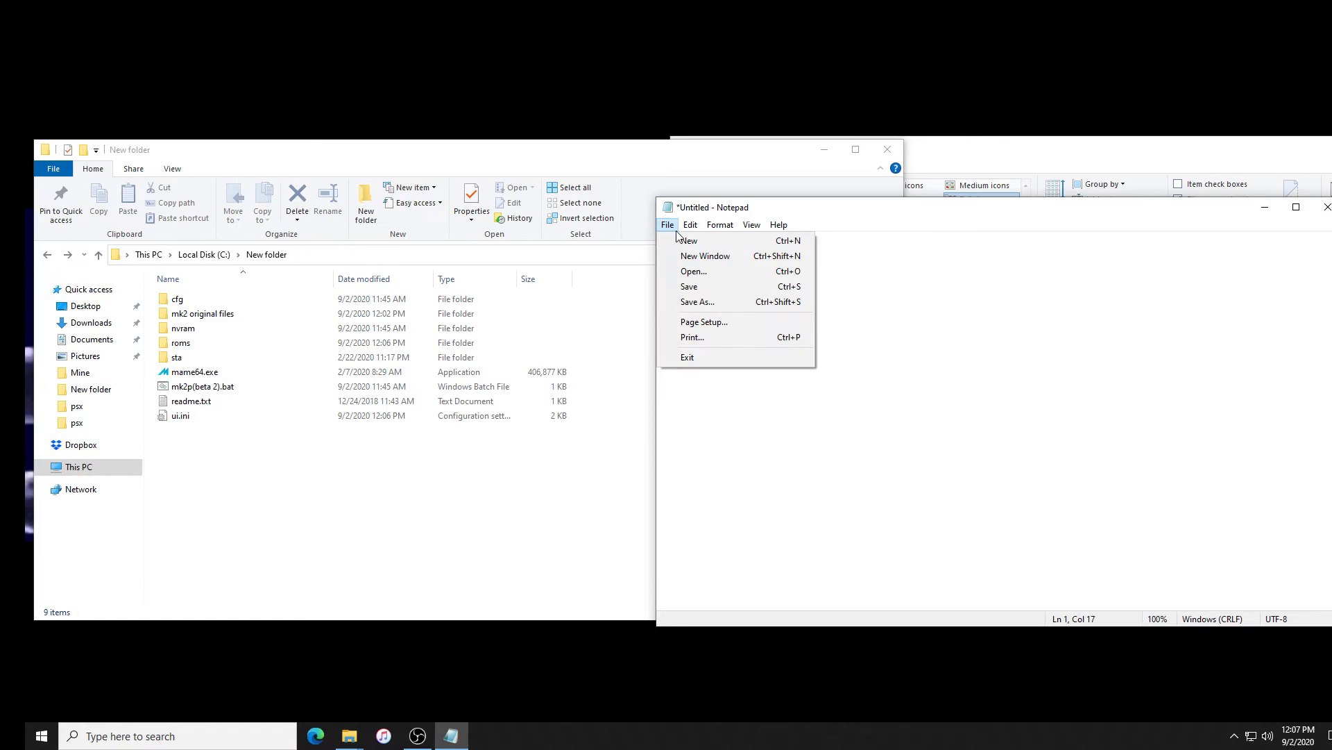
{"action": "left_click", "coordinate": [690, 303]}
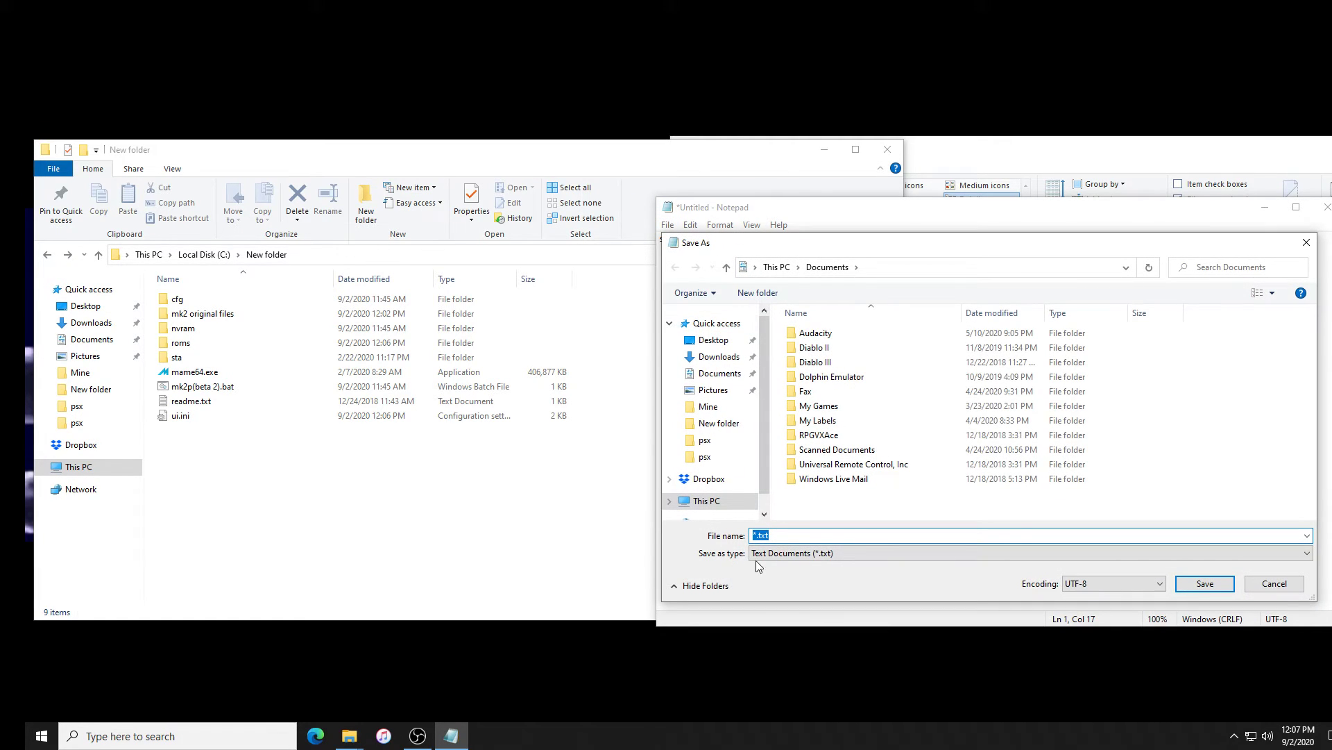
{"action": "left_click", "coordinate": [822, 556]}
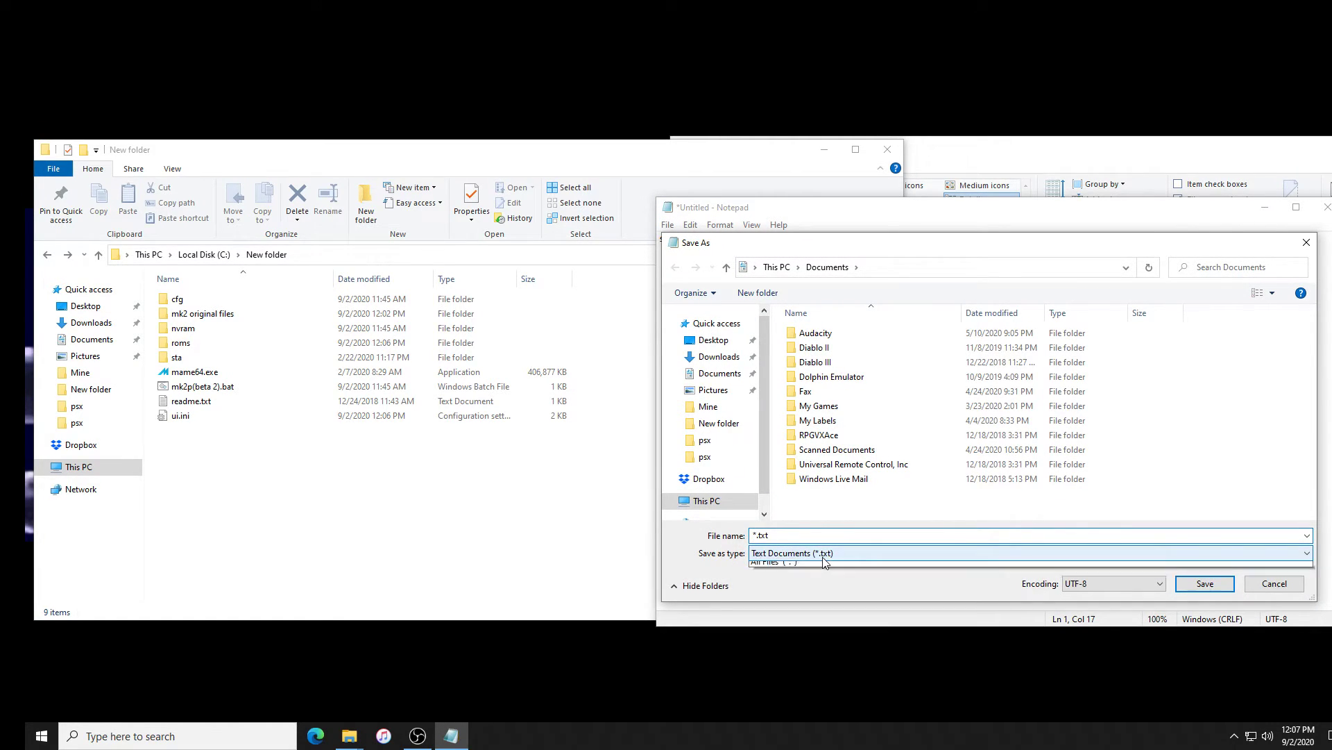
{"action": "left_click", "coordinate": [783, 577]}
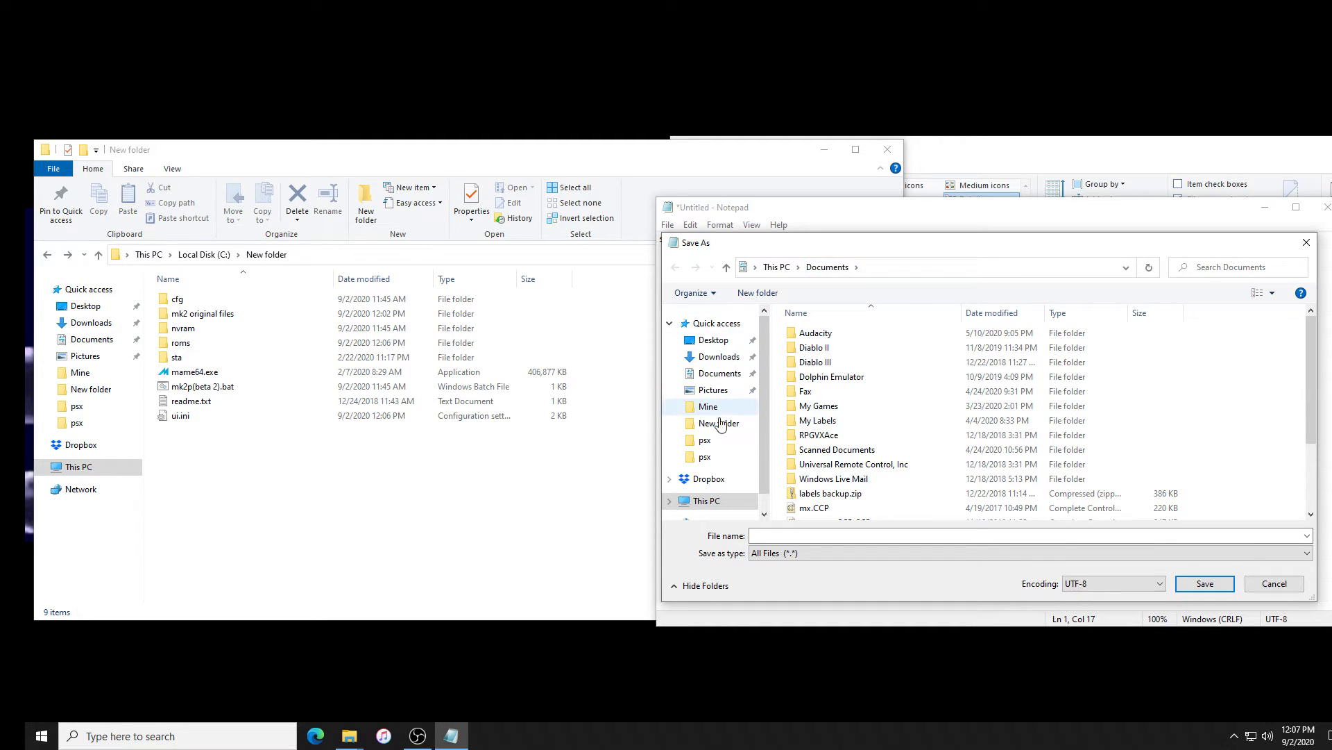
{"action": "left_click", "coordinate": [715, 506]}
{"action": "scroll", "coordinate": [838, 443], "scroll_direction": "down", "scroll_amount": 3}
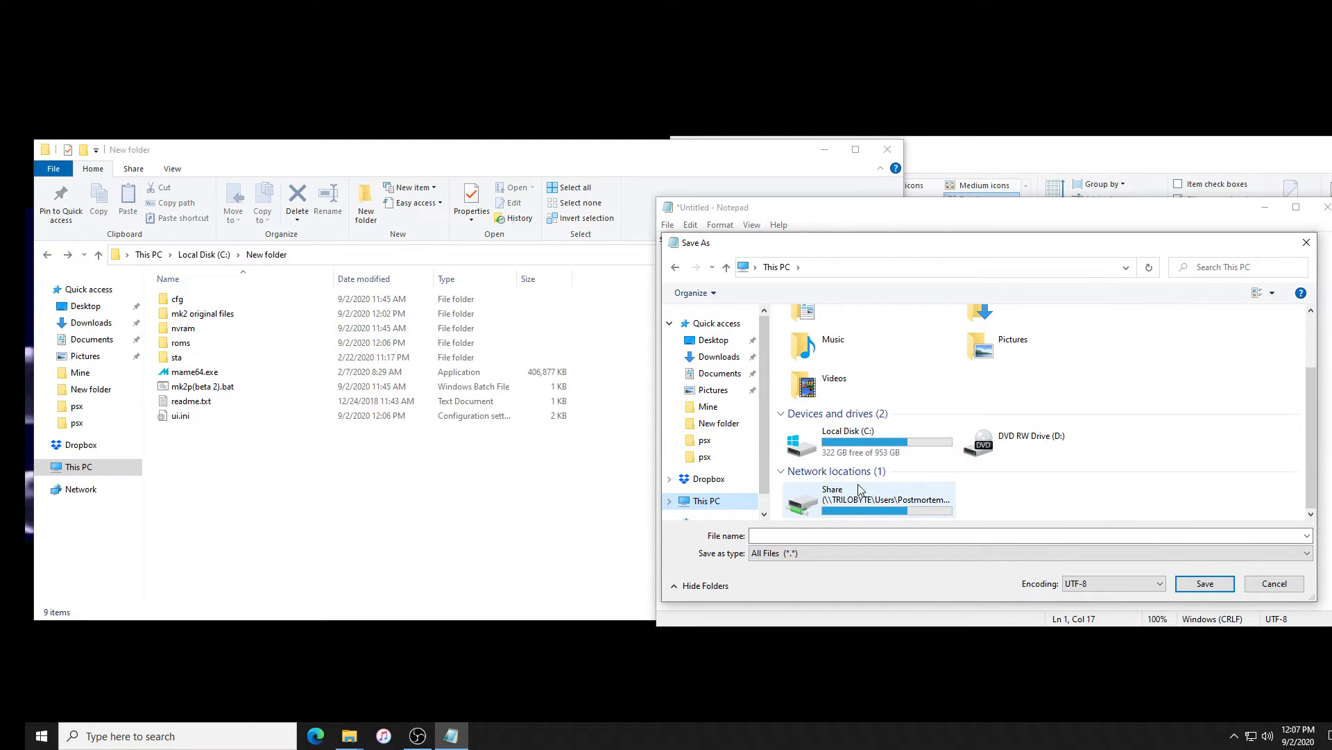
{"action": "double_click", "coordinate": [874, 452]}
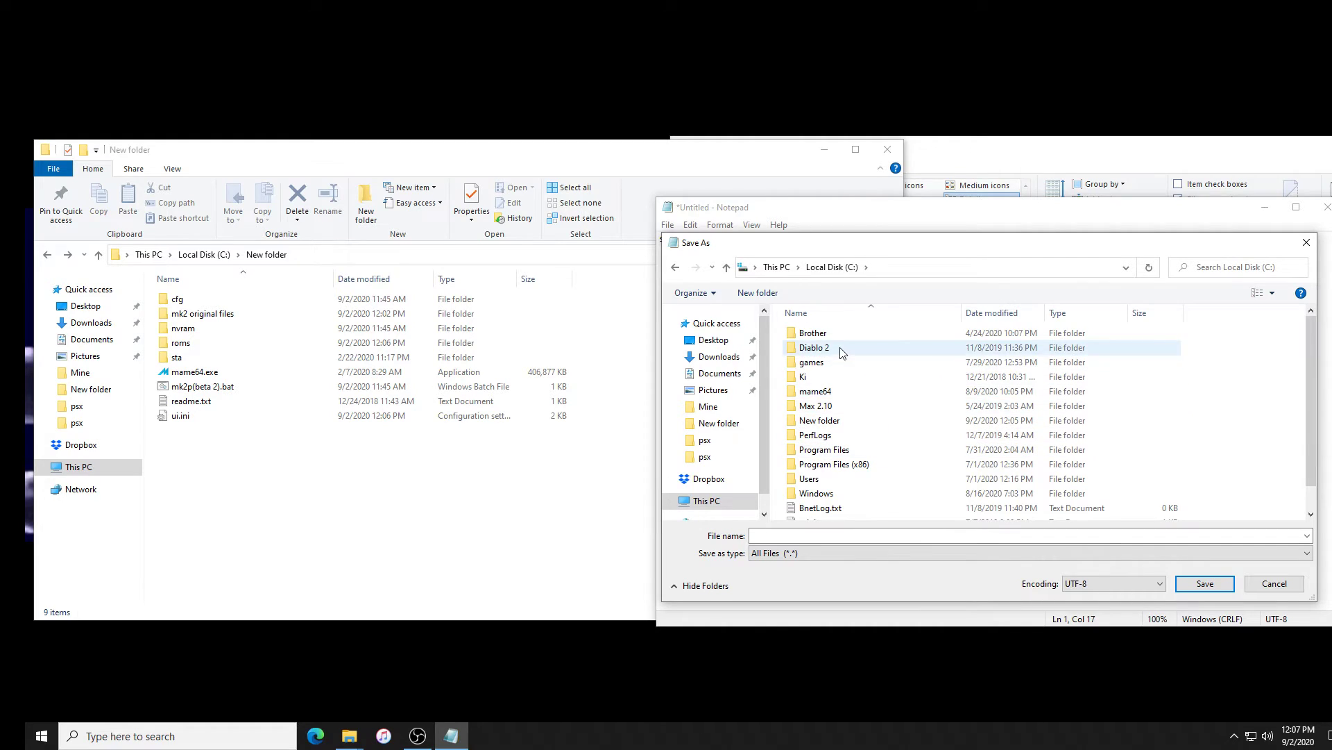
{"action": "double_click", "coordinate": [836, 426]}
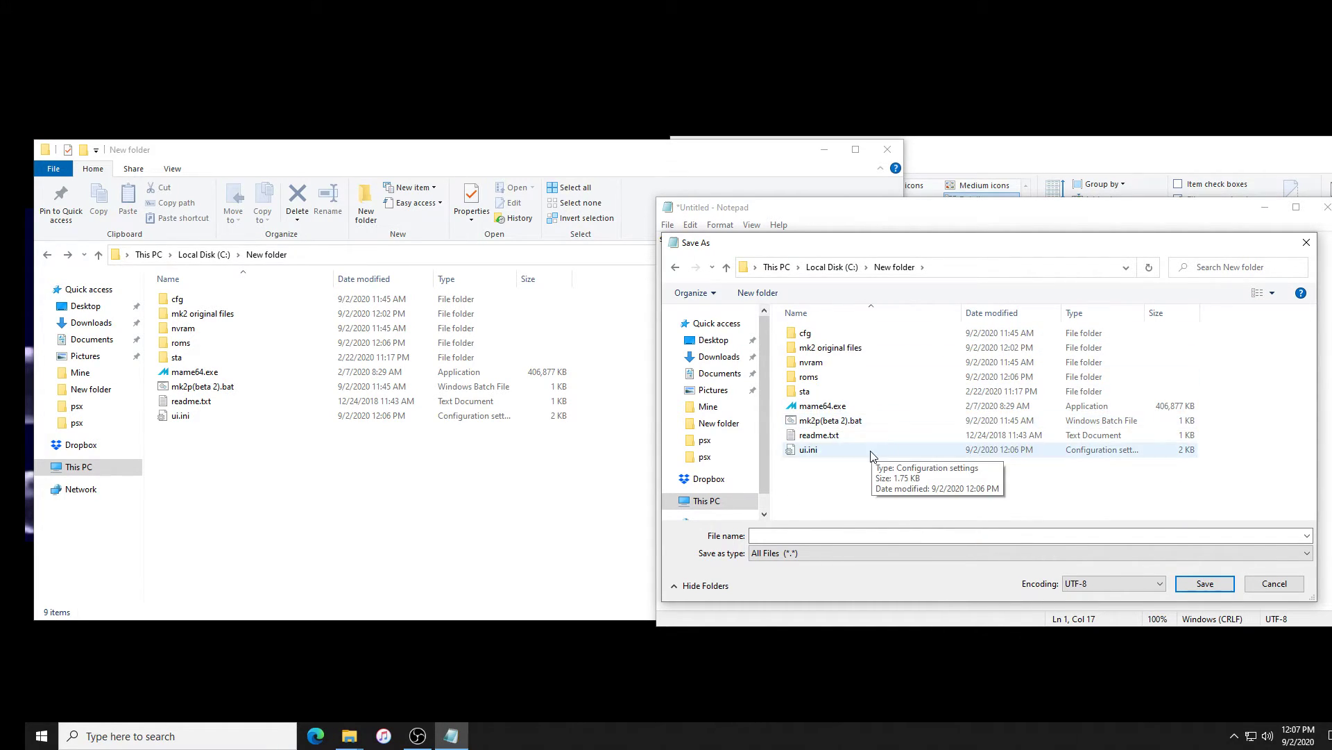
{"action": "left_click", "coordinate": [799, 537]}
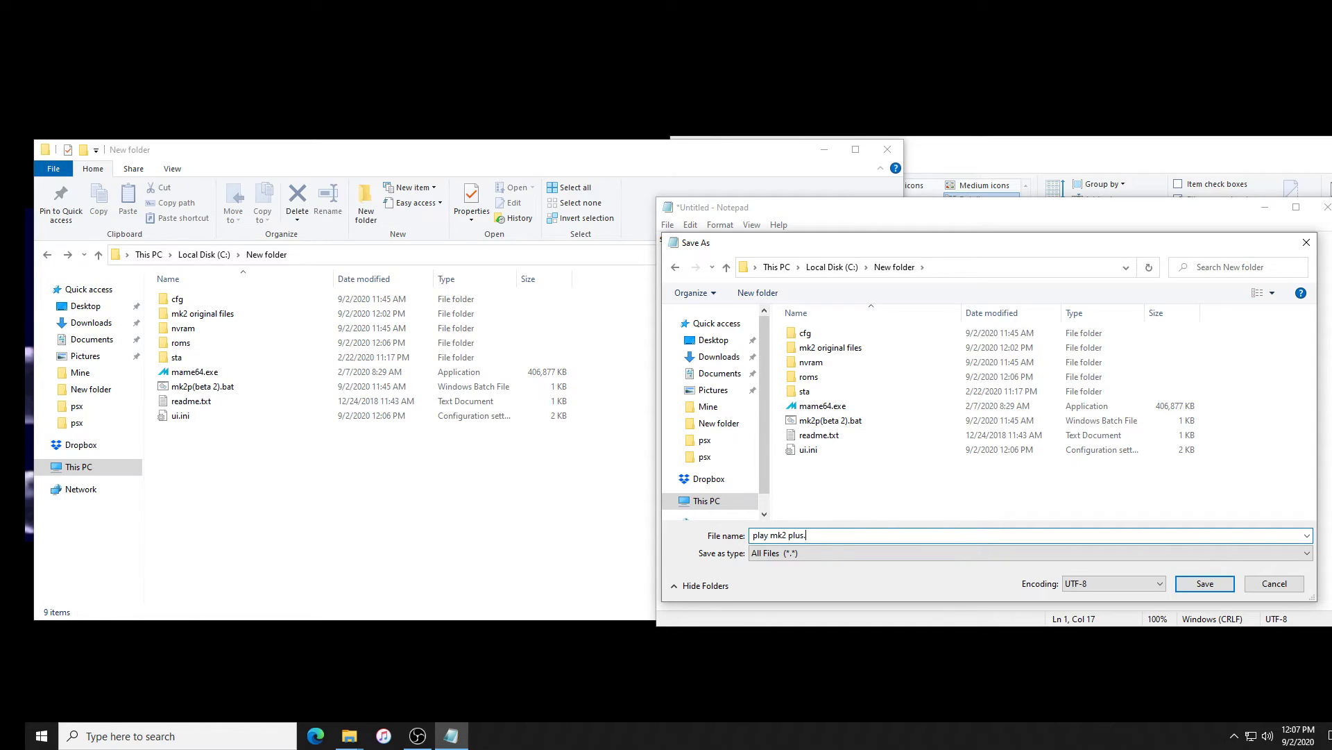
{"action": "left_click", "coordinate": [1205, 583]}
Close Notepad, select play mk2 plus.bat, and open mk2 original files and roms in the two windows
{"action": "left_click", "coordinate": [1327, 205]}
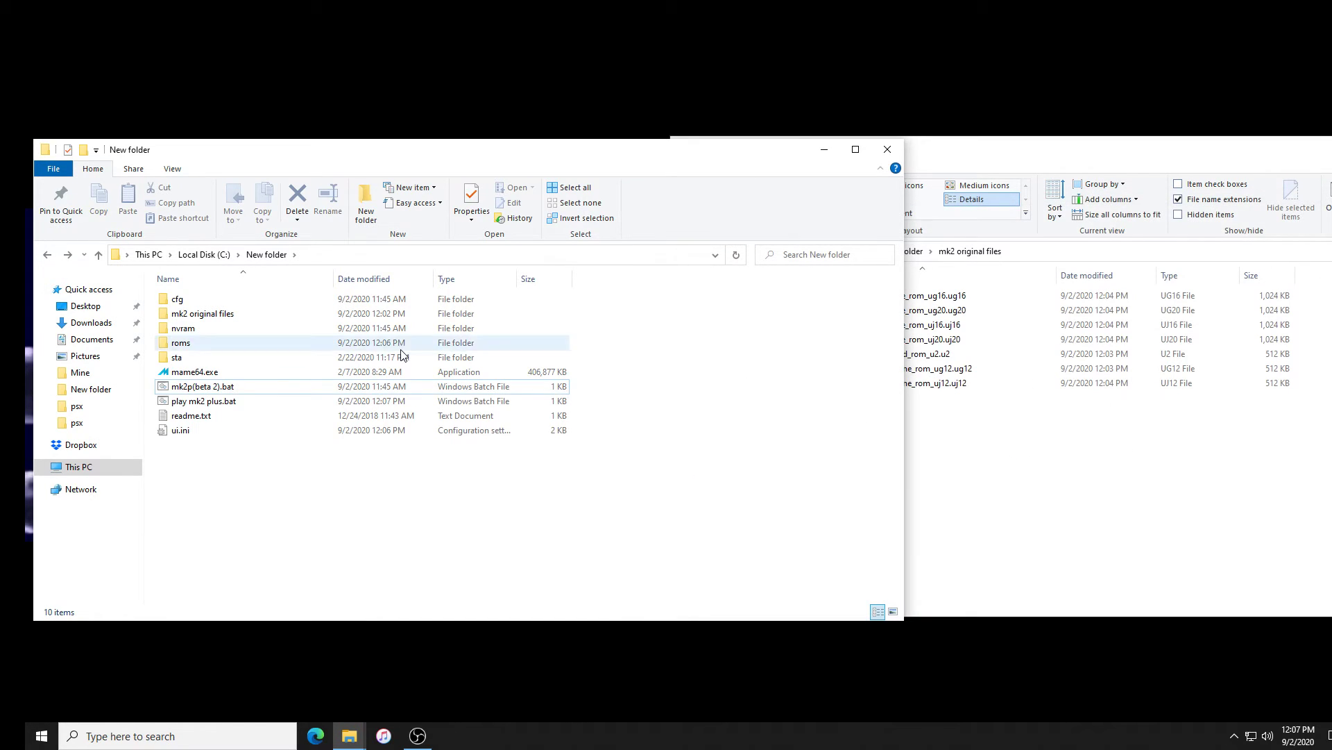
{"action": "left_click", "coordinate": [200, 402]}
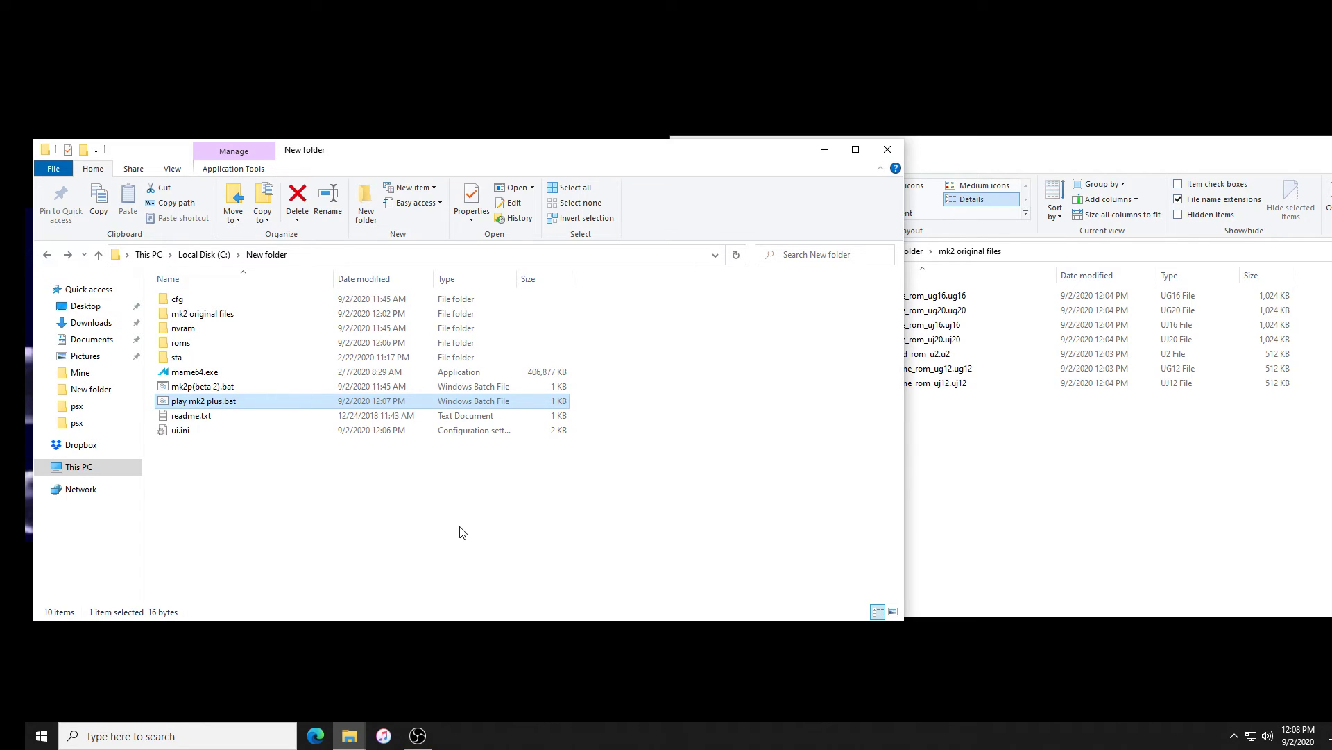
{"action": "left_click", "coordinate": [1076, 464]}
{"action": "key", "text": "BackSpace"}
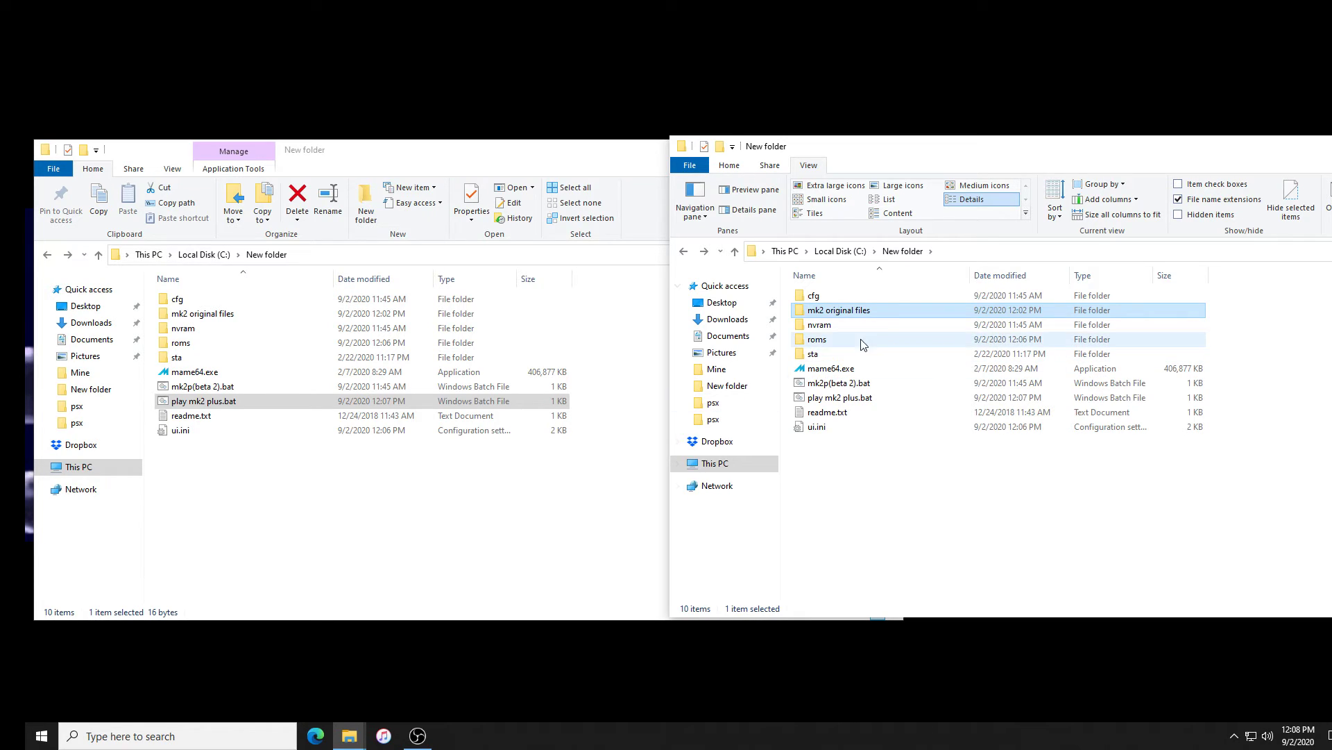
{"action": "double_click", "coordinate": [861, 310]}
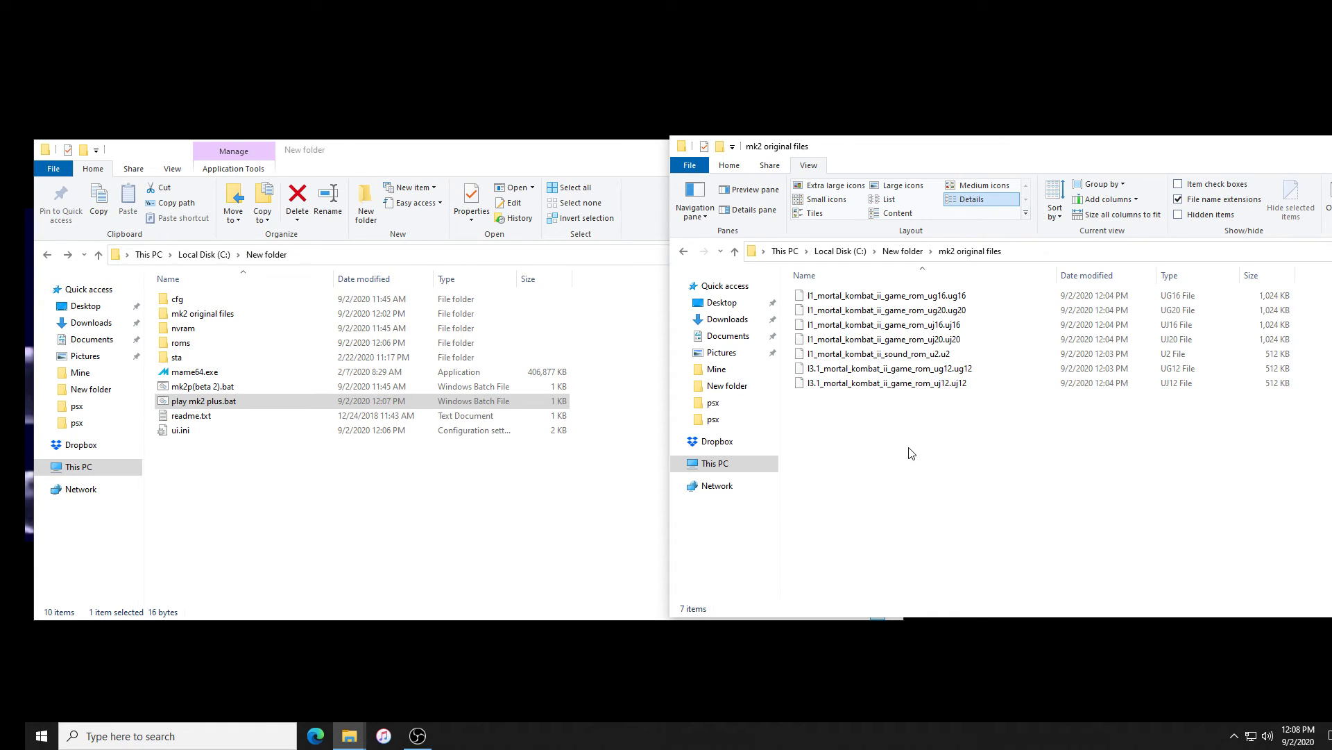
{"action": "right_click", "coordinate": [1039, 455]}
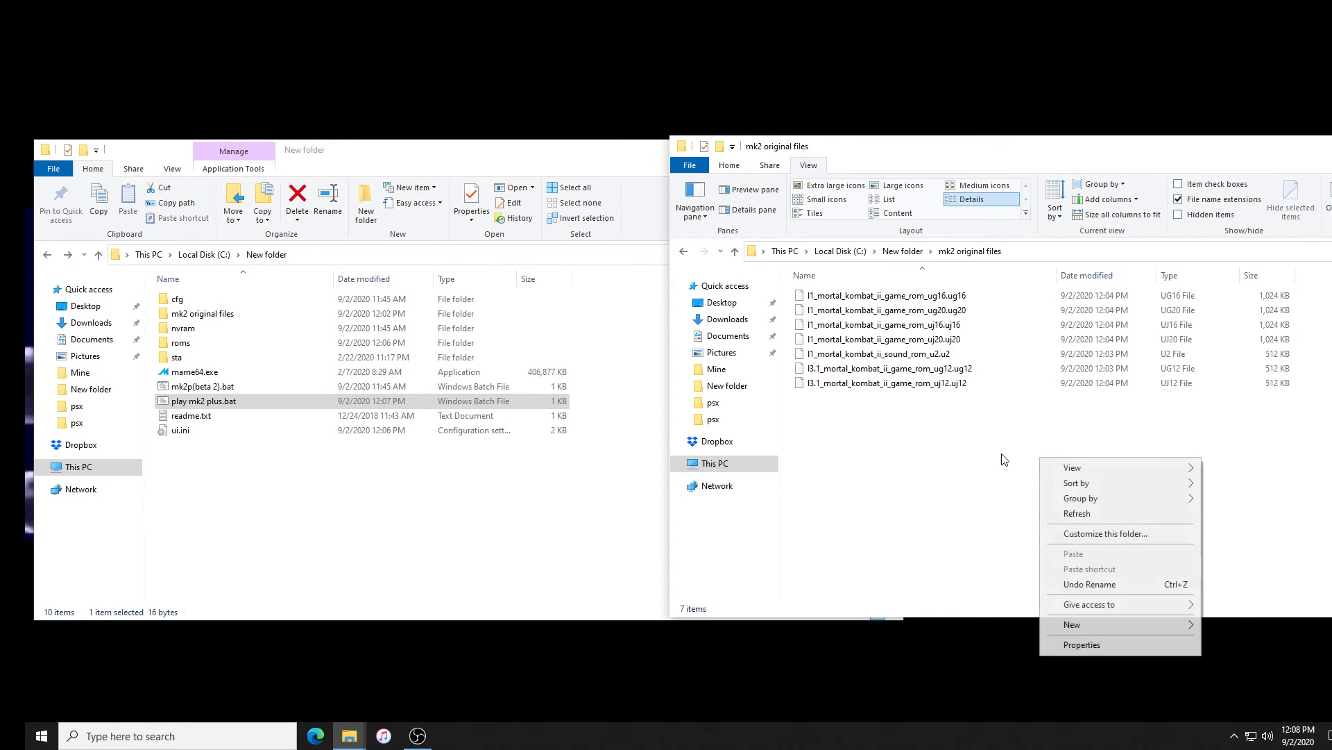
{"action": "left_click", "coordinate": [1000, 458]}
{"action": "double_click", "coordinate": [180, 342]}
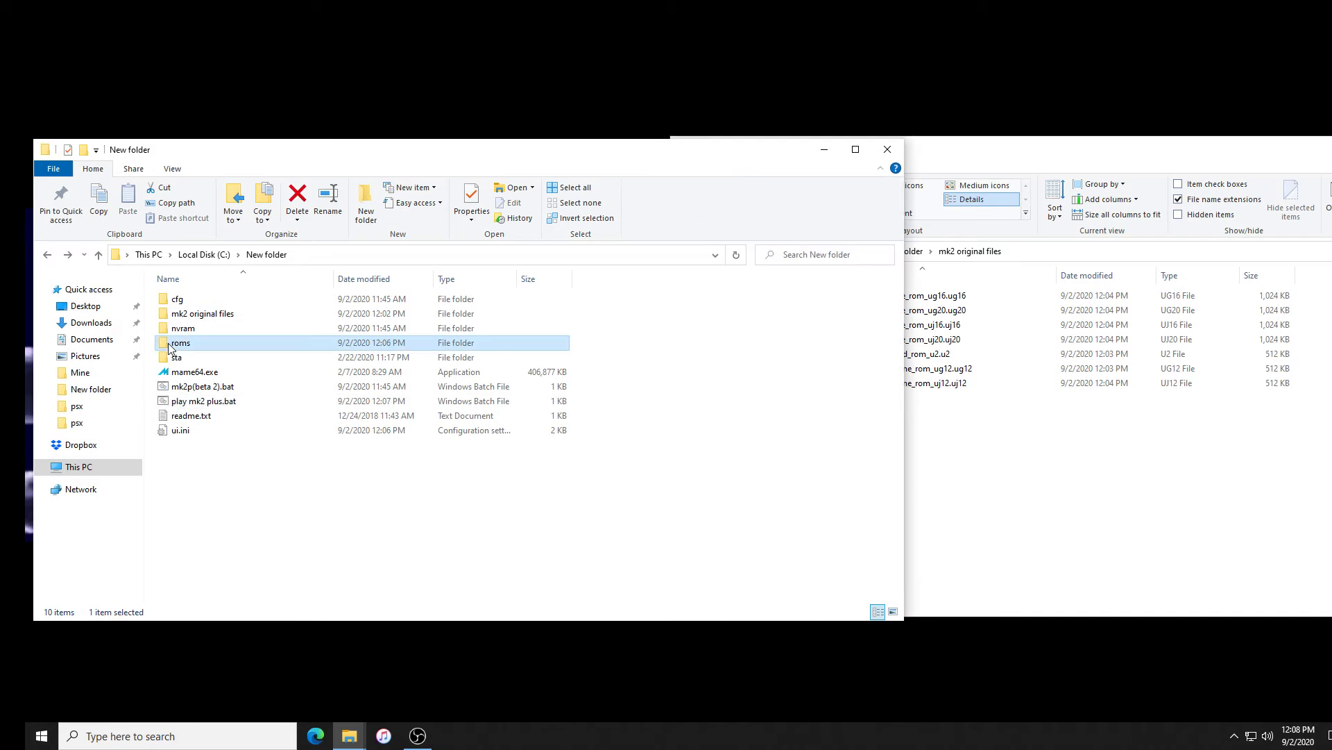
Open mk2.zip to list its 20 ROM files, and reopen 'mk2 original files' fully on screen beside it
{"action": "double_click", "coordinate": [193, 313]}
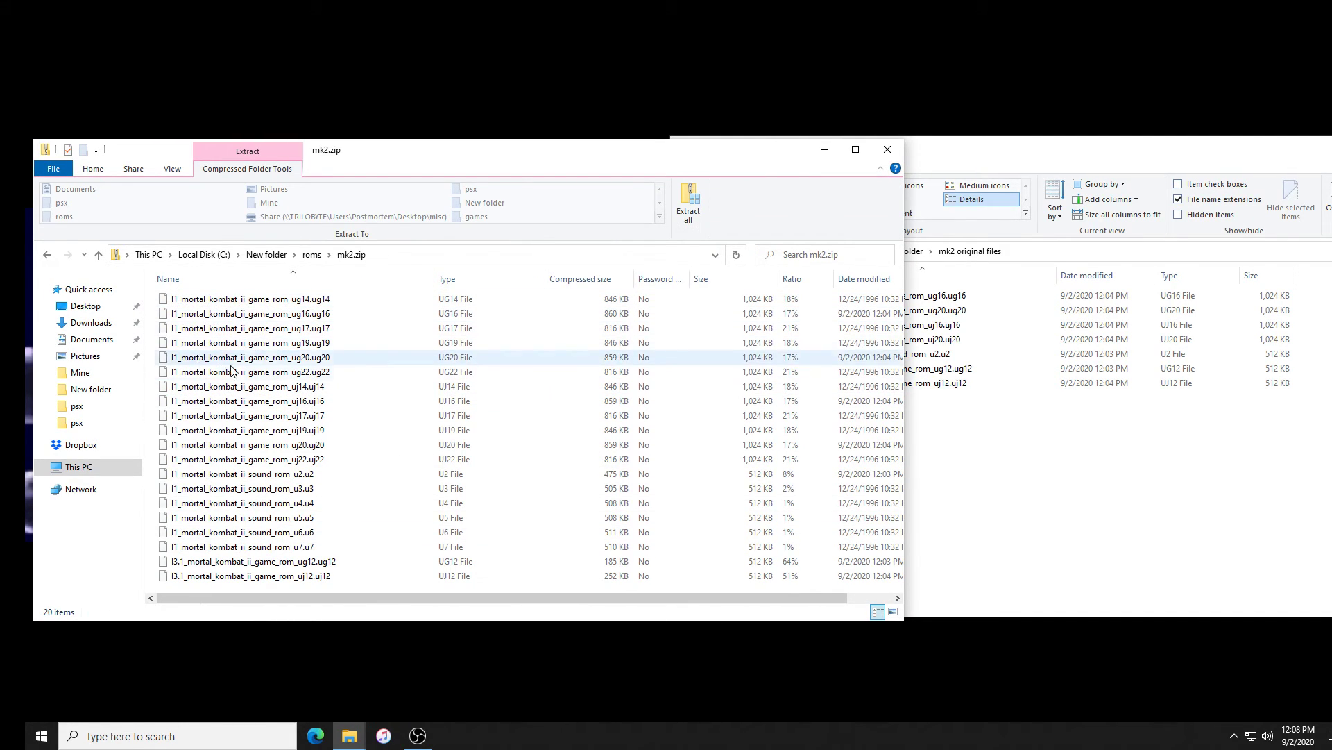
{"action": "left_click", "coordinate": [1112, 418]}
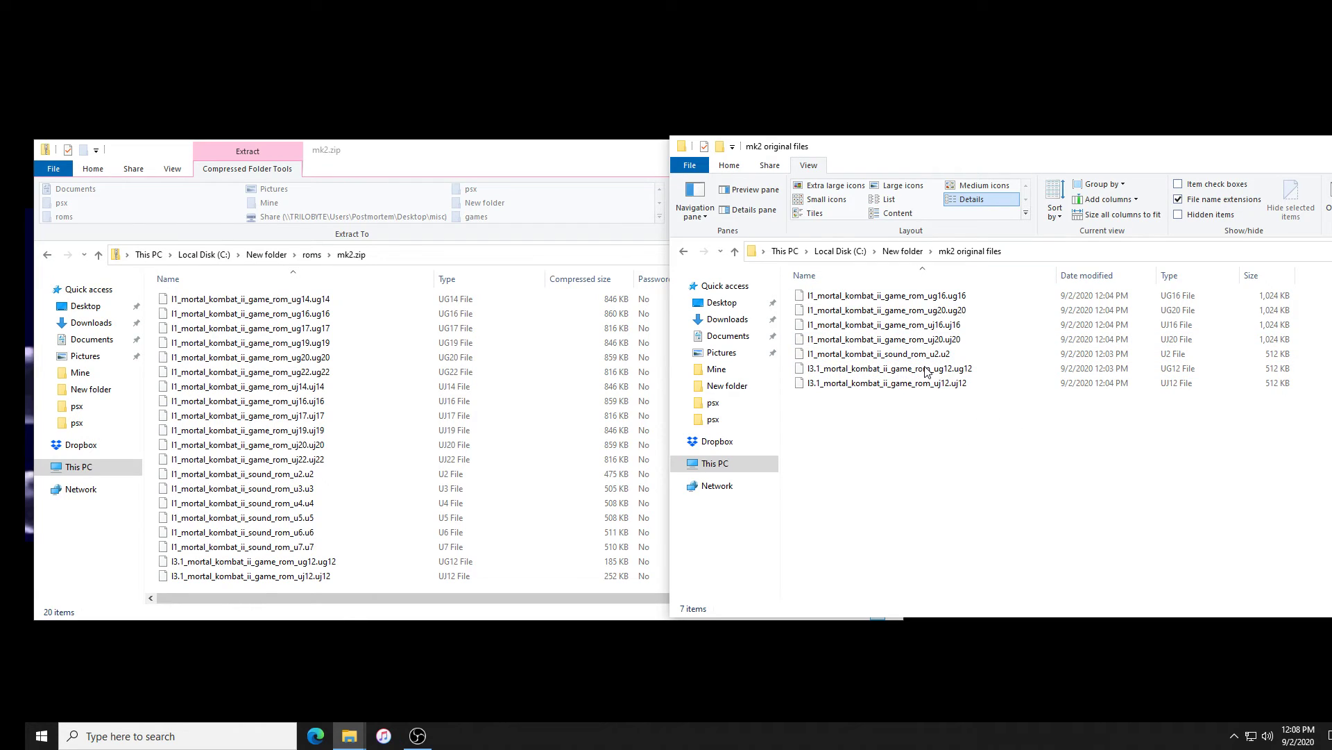
{"action": "left_click", "coordinate": [902, 251]}
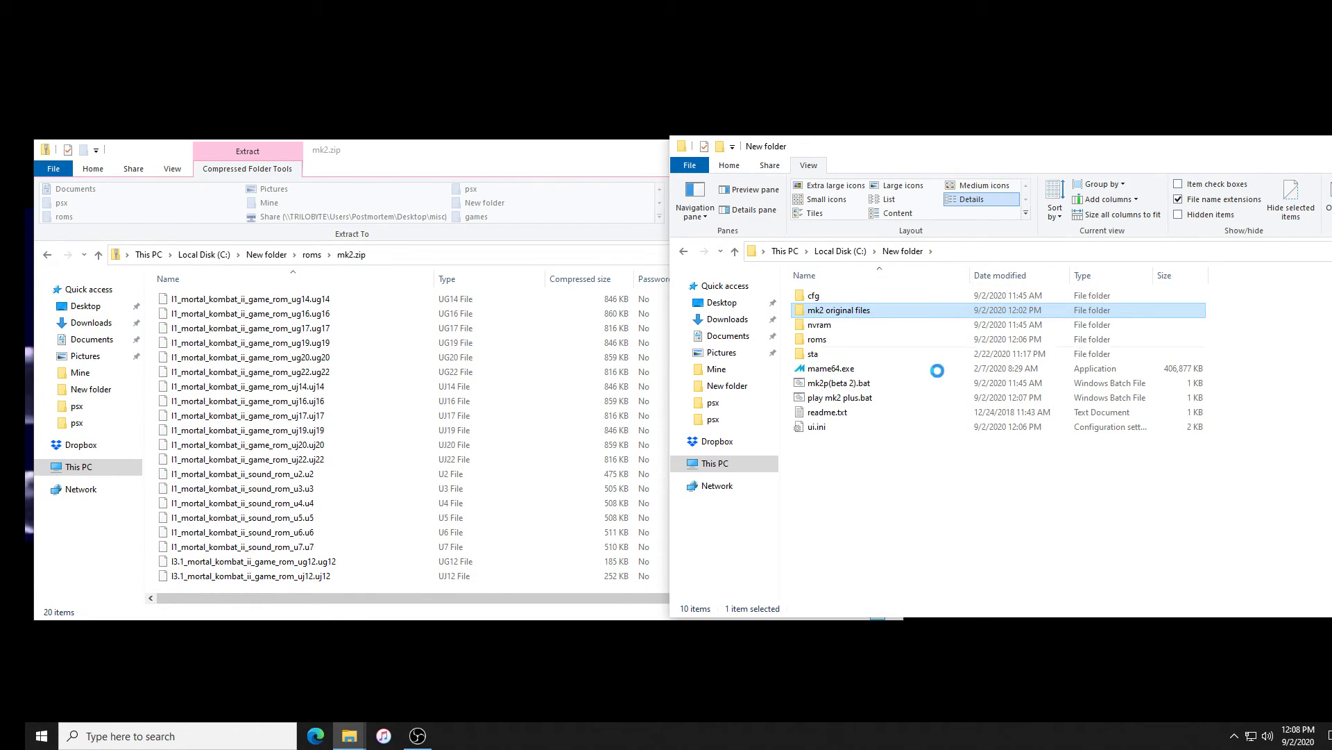
{"action": "key", "text": "Return"}
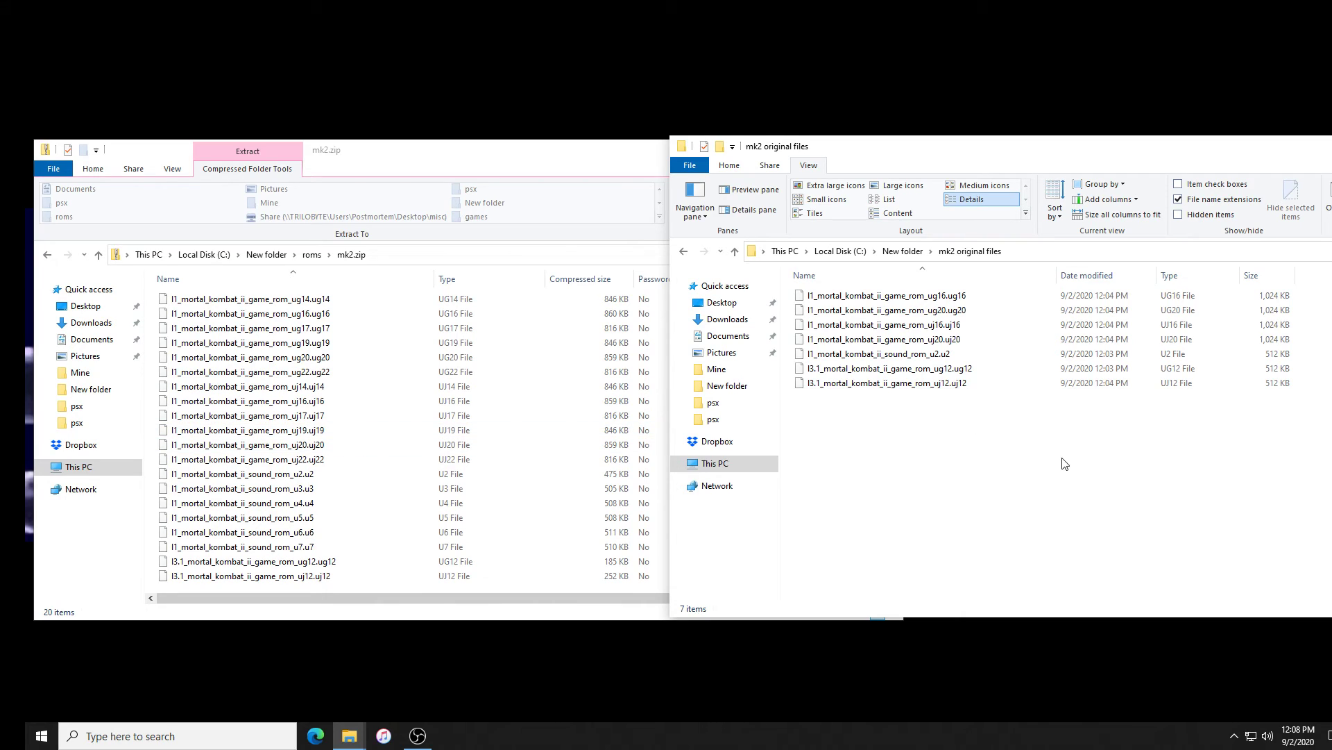
{"action": "left_click_drag", "start_coordinate": [1152, 147], "coordinate": [918, 142]}
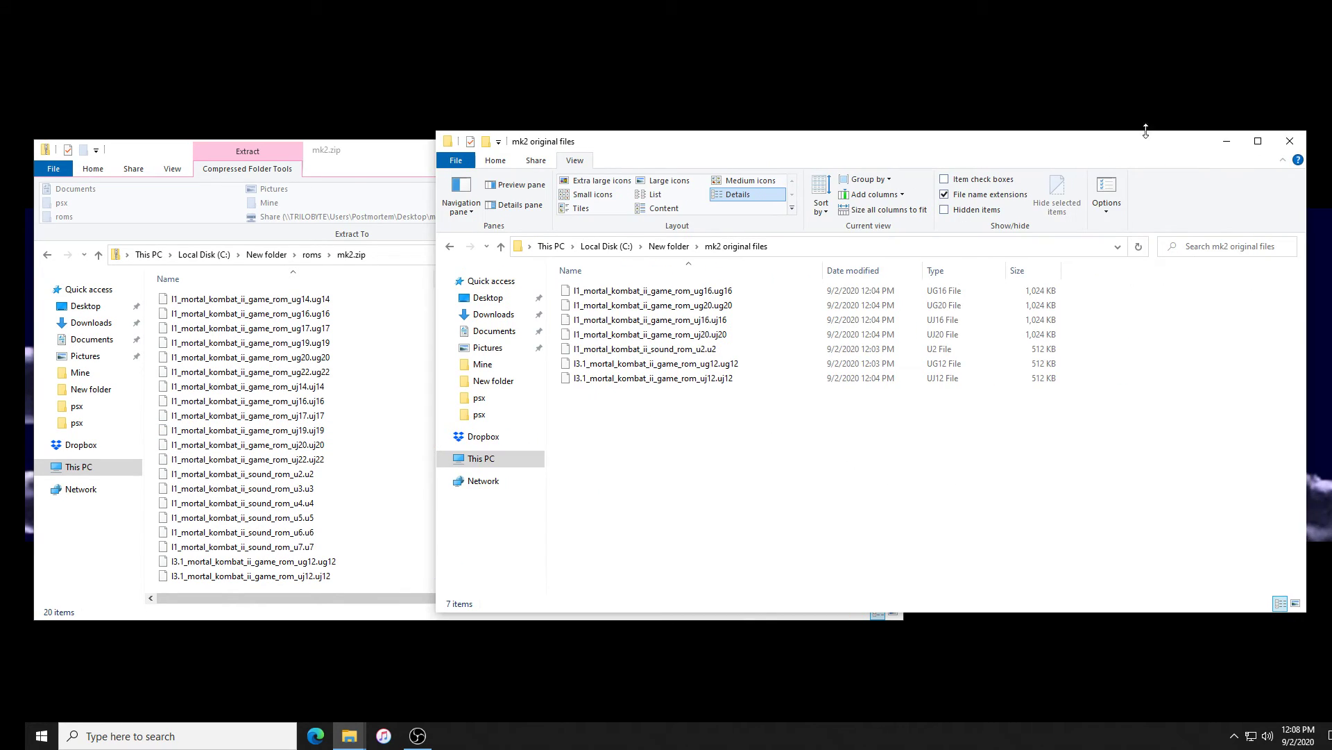
Close the 'mk2 original files' and mk2.zip windows to reveal the running MK2+ game
{"action": "left_click", "coordinate": [1289, 141]}
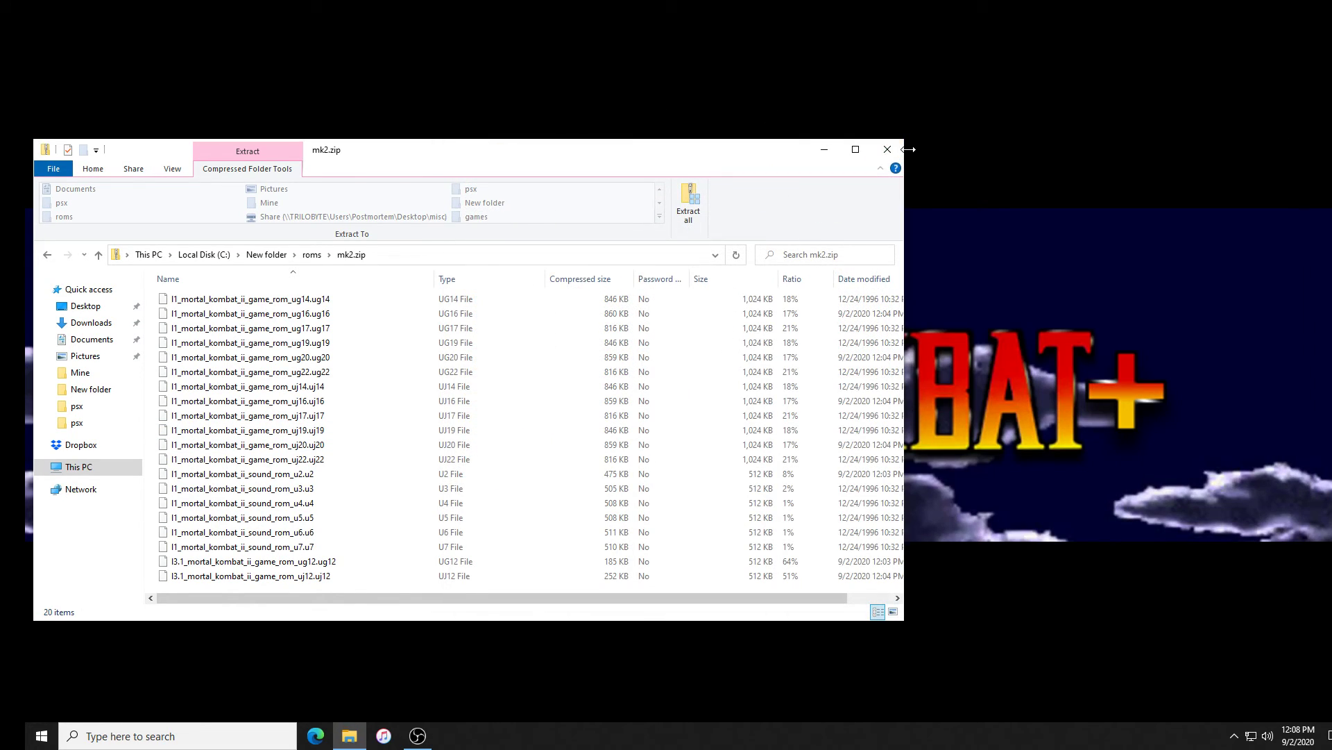
{"action": "left_click", "coordinate": [895, 149]}
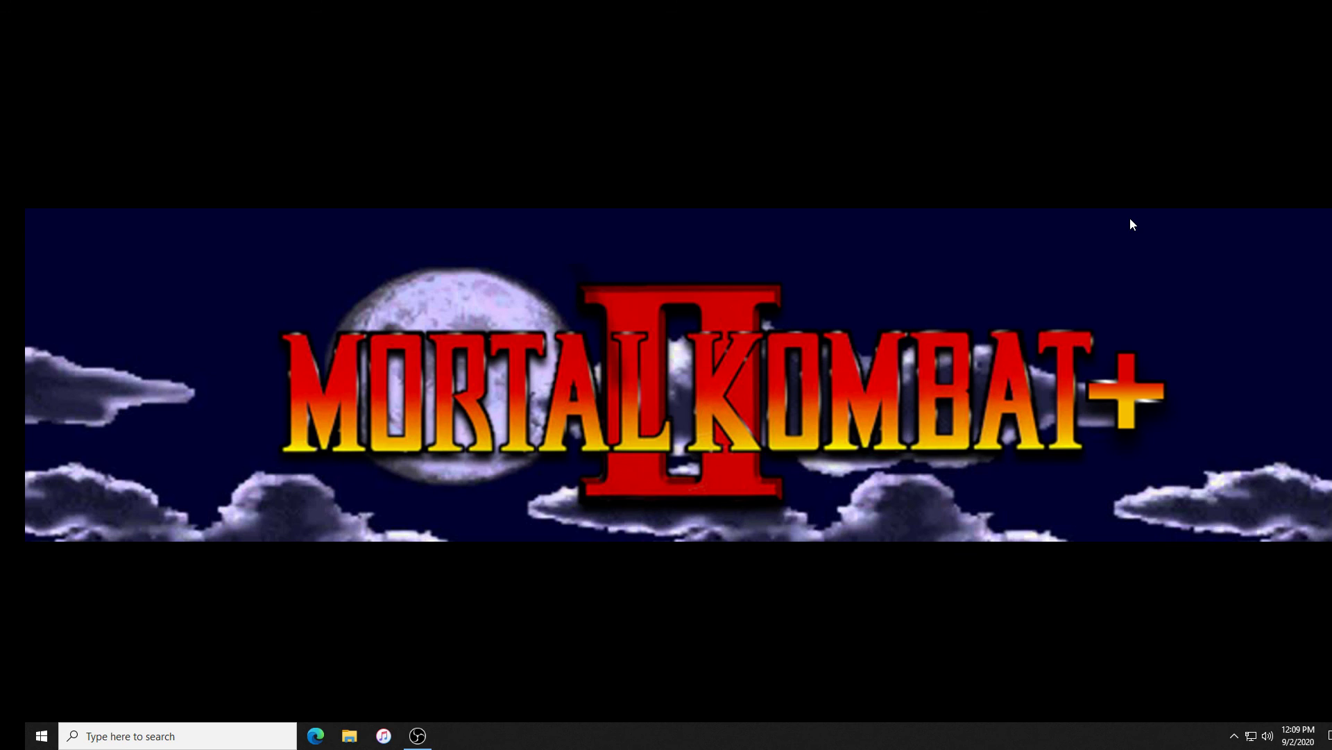
Restore the OBS Studio window from the taskbar over the running game
{"action": "left_click", "coordinate": [417, 735]}
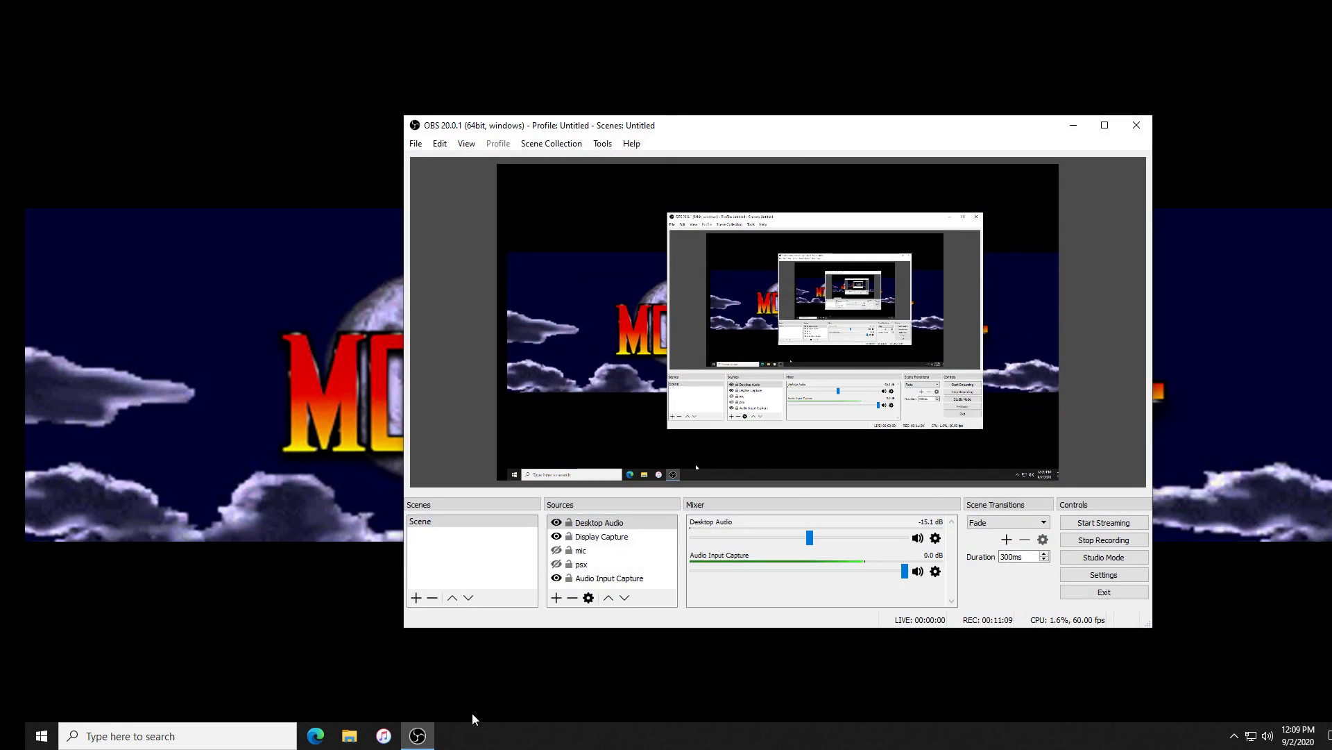